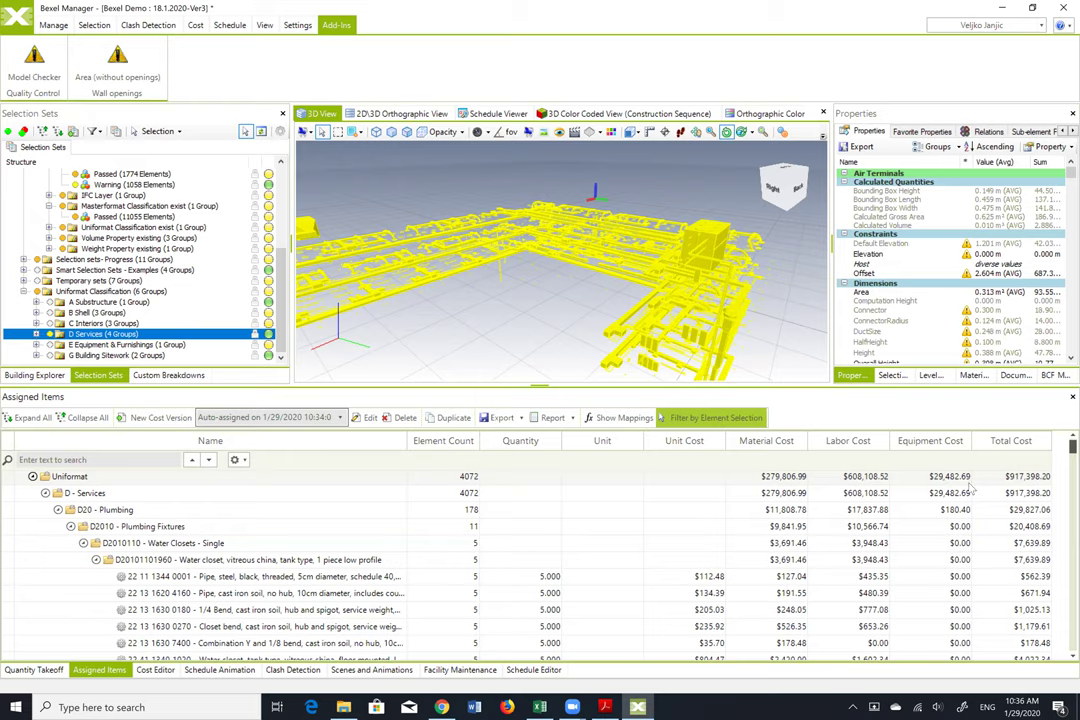
# Hide D Services, then show and select the C Interiors group of the Uniformat classification and review its assigned cost items
pyautogui.click(756, 423)
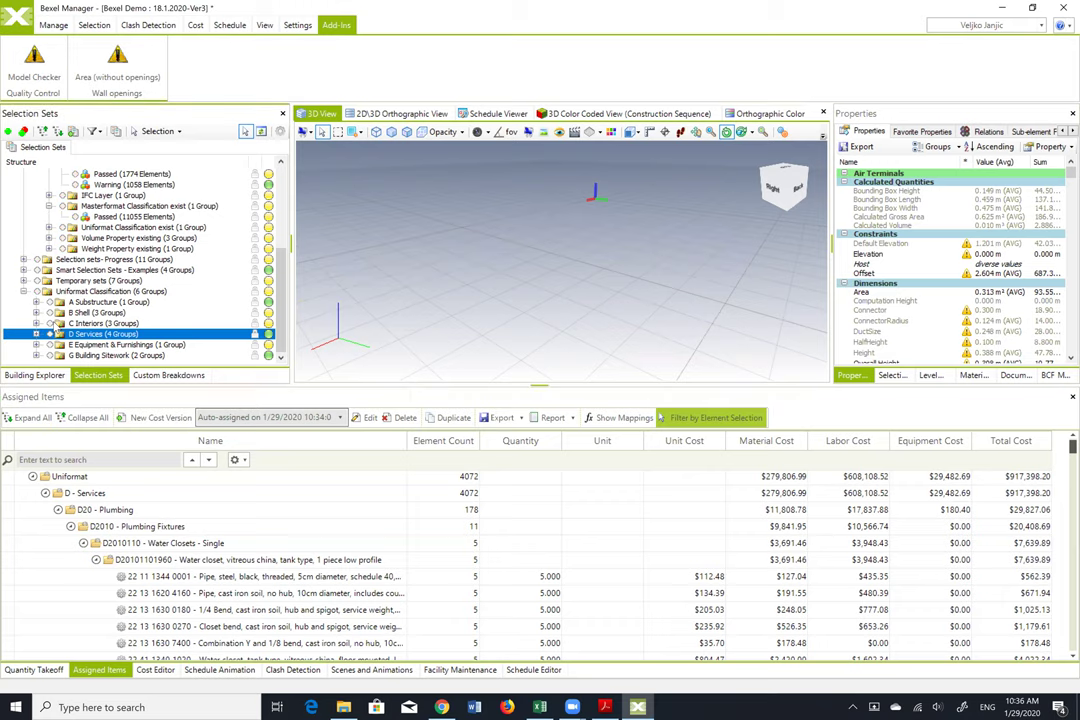
pyautogui.click(100, 324)
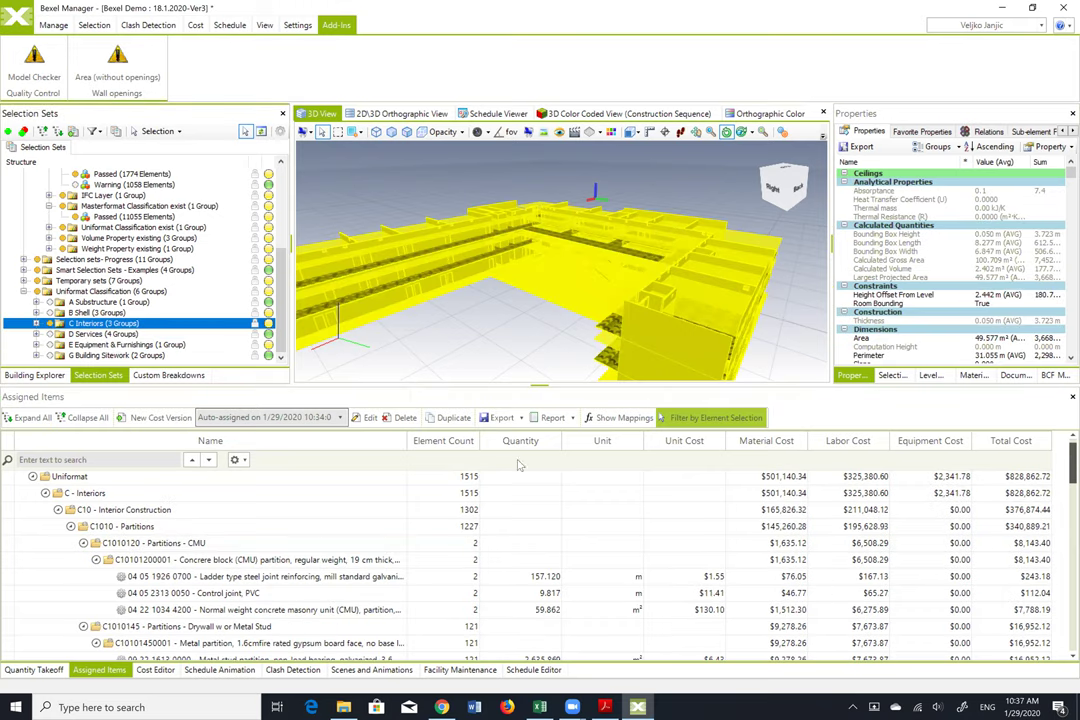
pyautogui.scroll(-15, 540, 560)
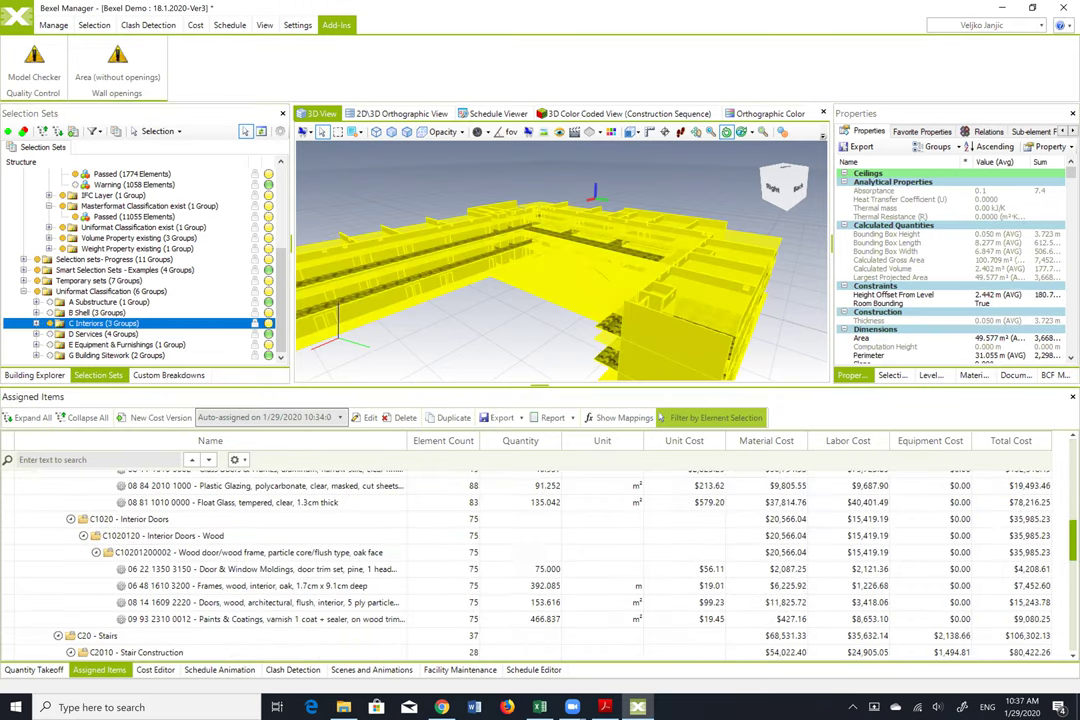
pyautogui.scroll(15, 540, 560)
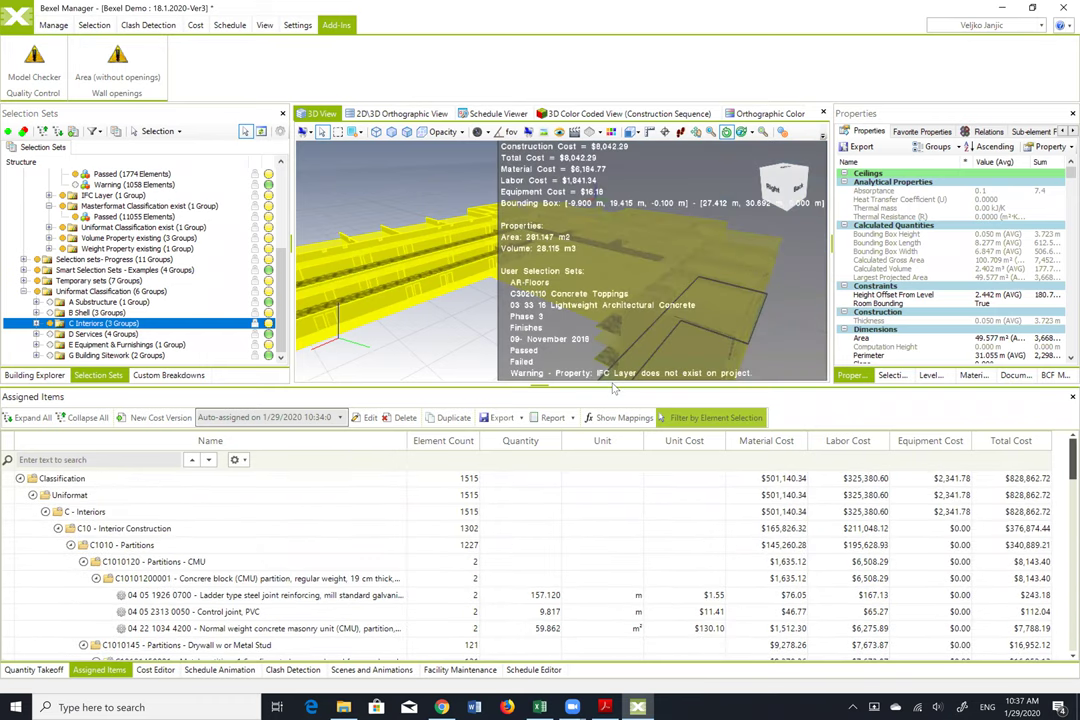
# Hide C Interiors, display only Phase 2 of the Construction Sequence sets and select it to review its assigned costs
pyautogui.moveTo(612, 460); pyautogui.dragTo(612, 460)
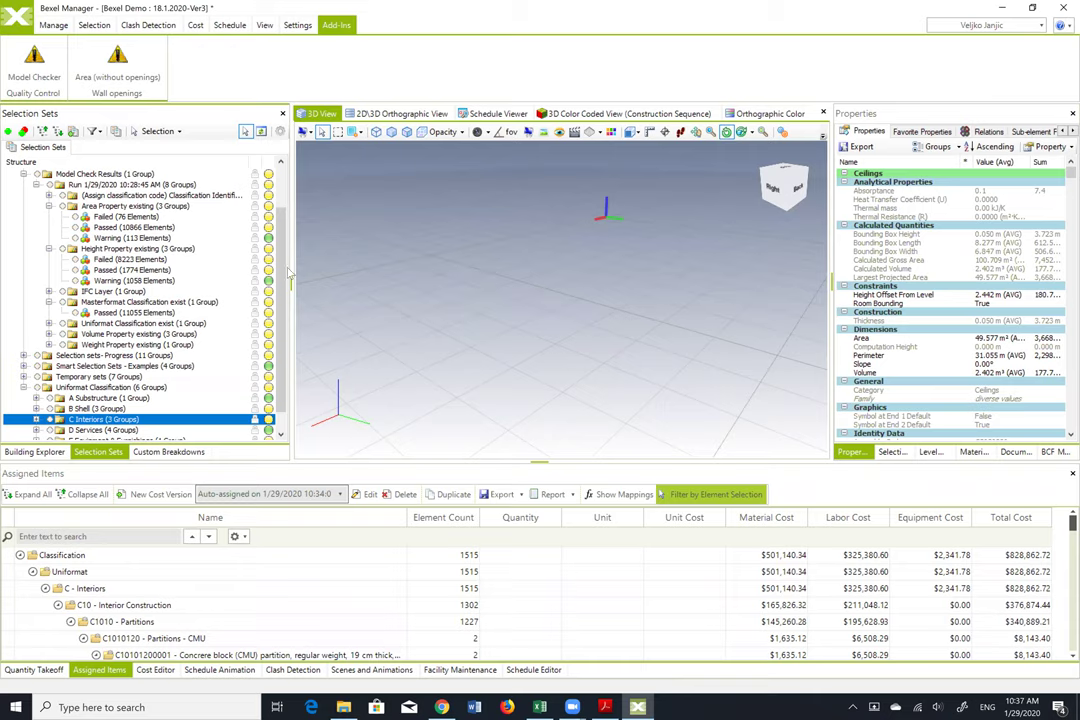
pyautogui.scroll(3, 246, 231)
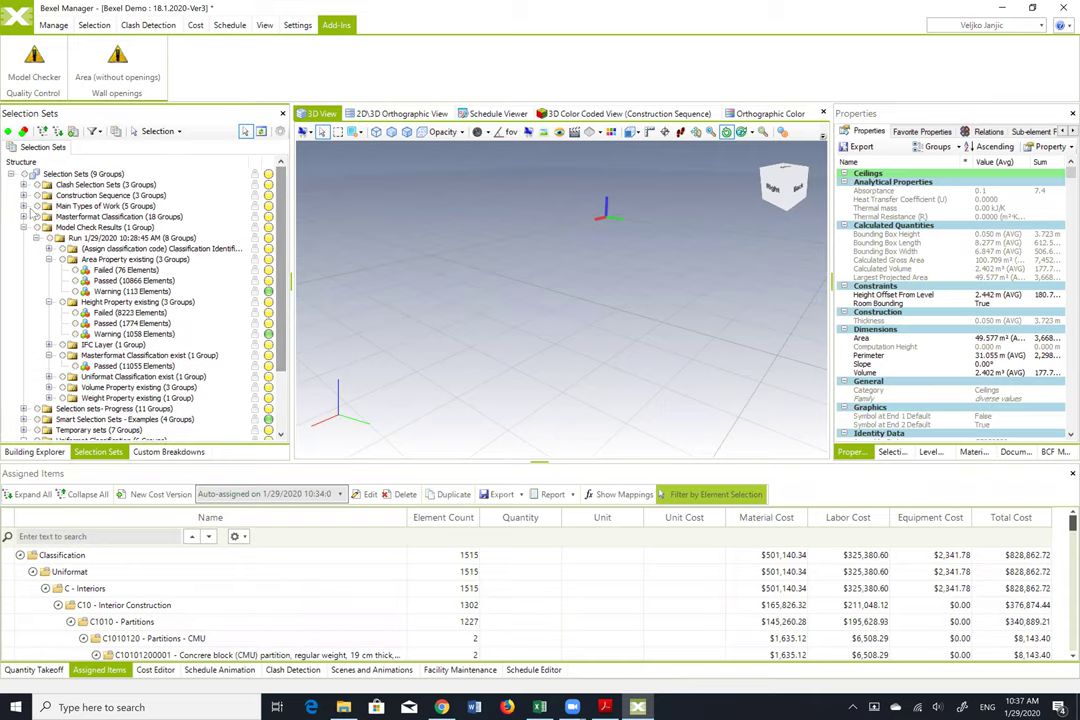
pyautogui.click(23, 196)
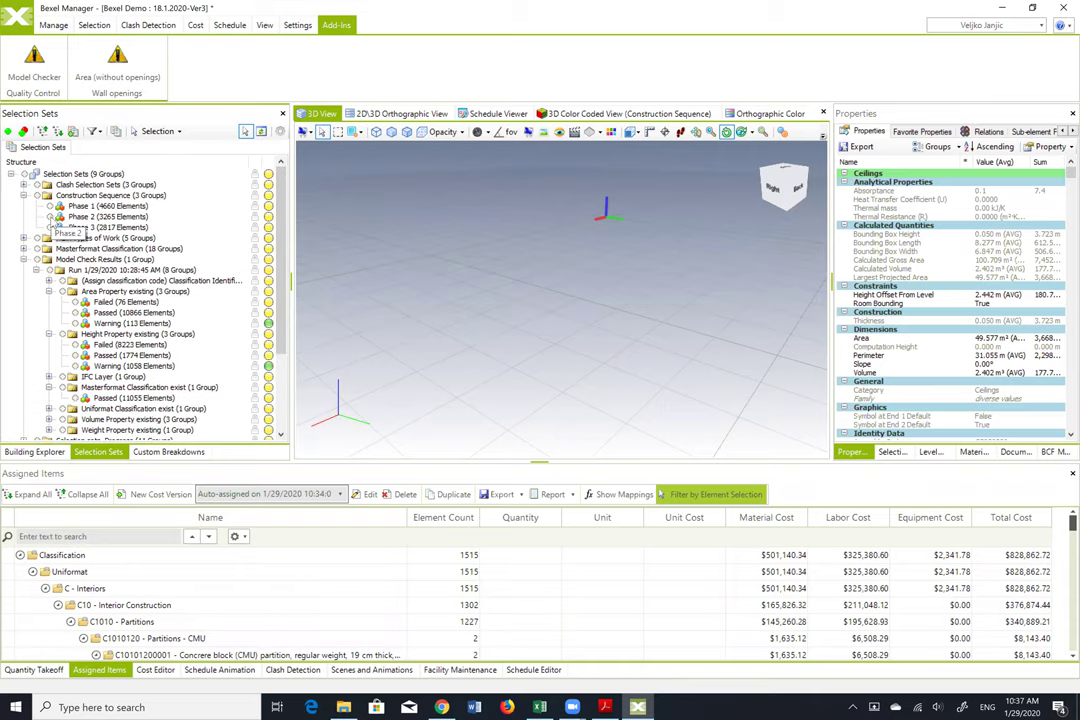
pyautogui.click(45, 195)
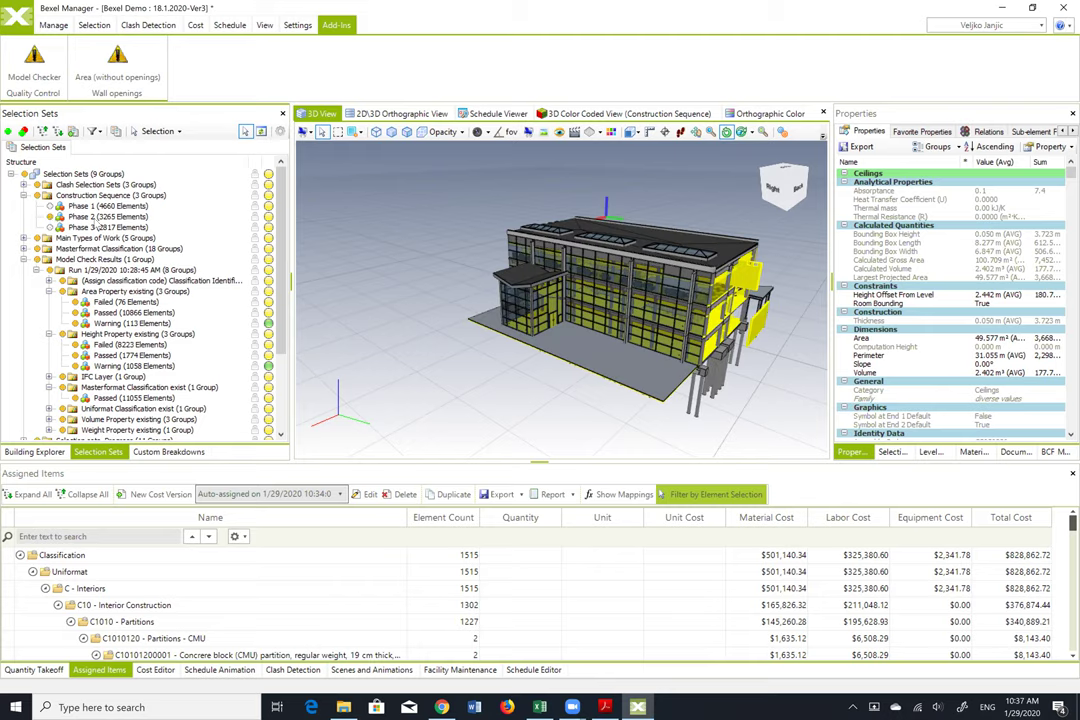
pyautogui.moveTo(533, 285); pyautogui.dragTo(533, 290)
pyautogui.moveTo(612, 246); pyautogui.dragTo(597, 292)
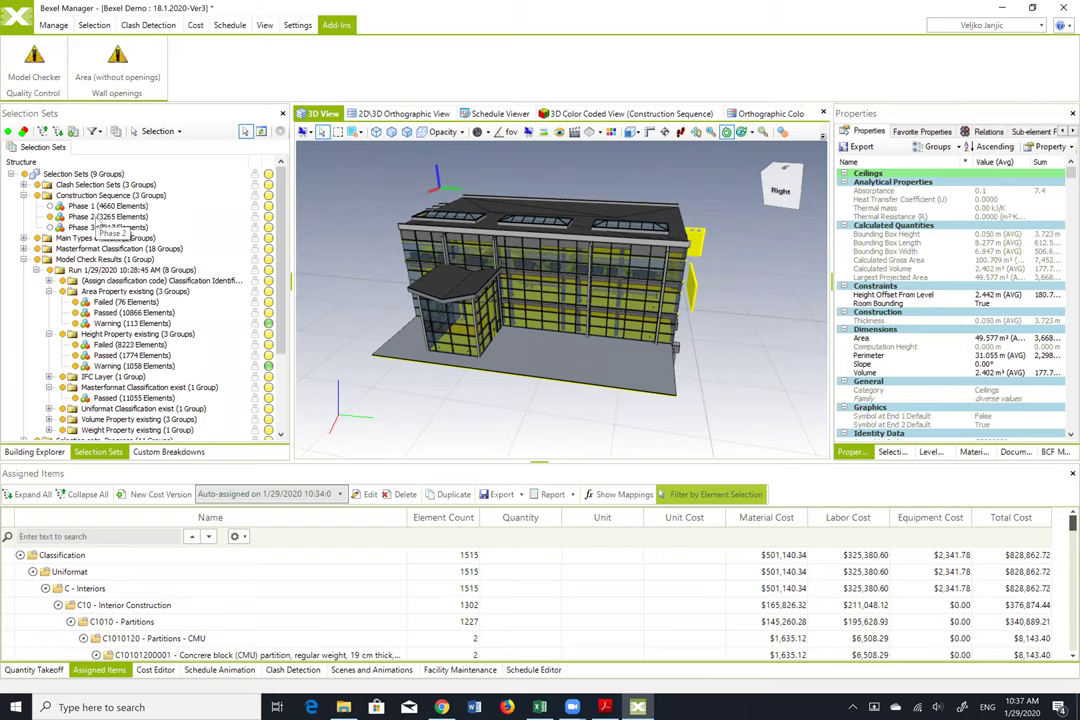
pyautogui.click(100, 216)
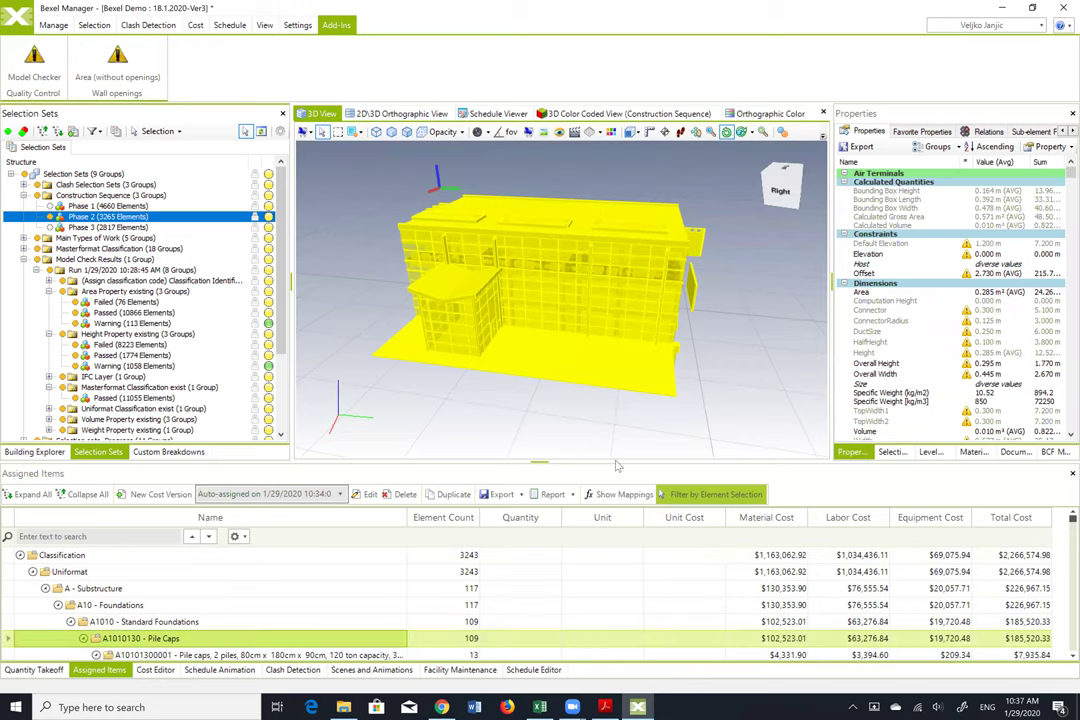
pyautogui.moveTo(614, 463); pyautogui.dragTo(614, 427)
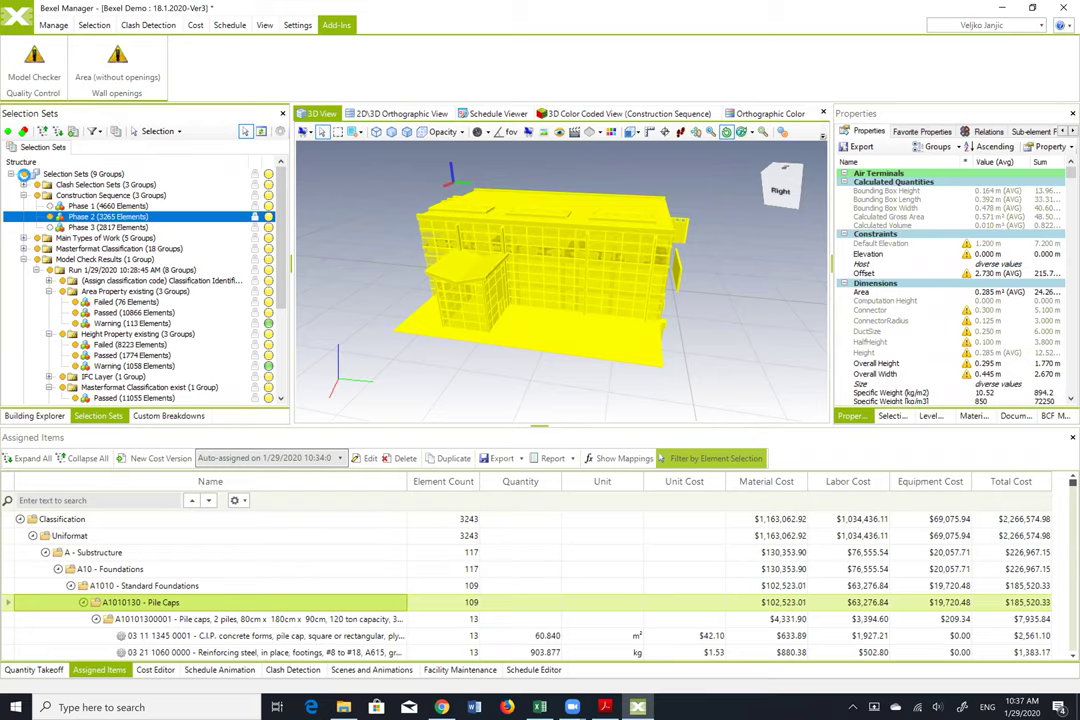
# Show all selection sets in the model, clear the selection and turn off filtering of assigned items by element selection
pyautogui.click(24, 175)
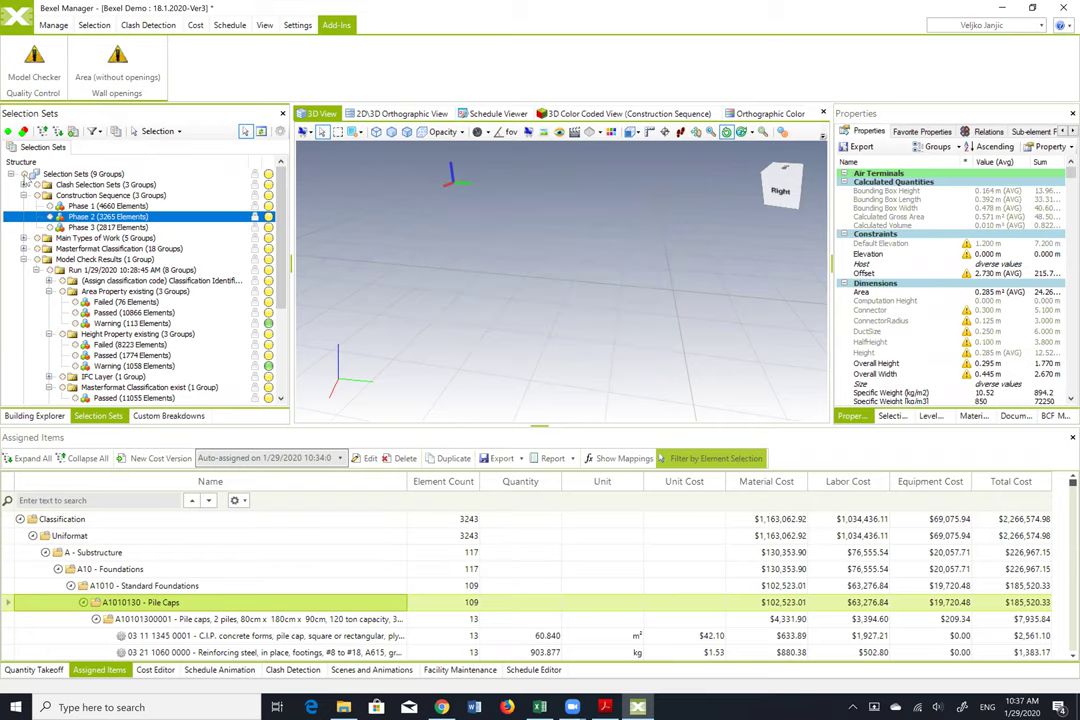
pyautogui.click(24, 175)
pyautogui.scroll(3, 419, 173)
pyautogui.scroll(-3, 419, 173)
pyautogui.click(392, 166)
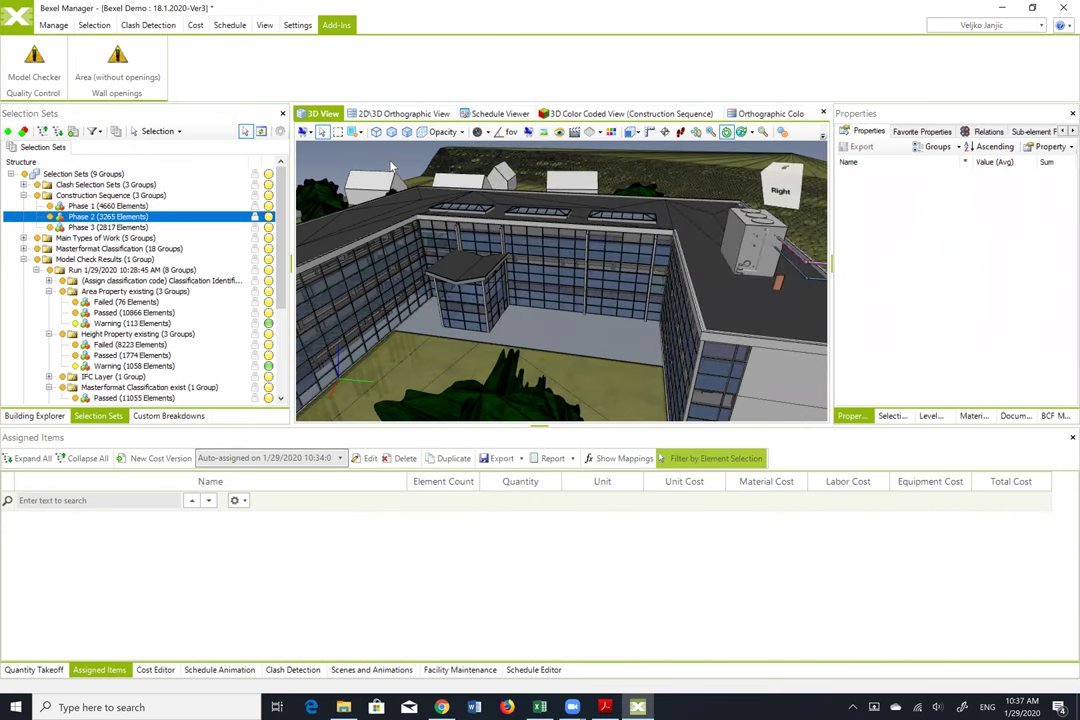
pyautogui.click(753, 460)
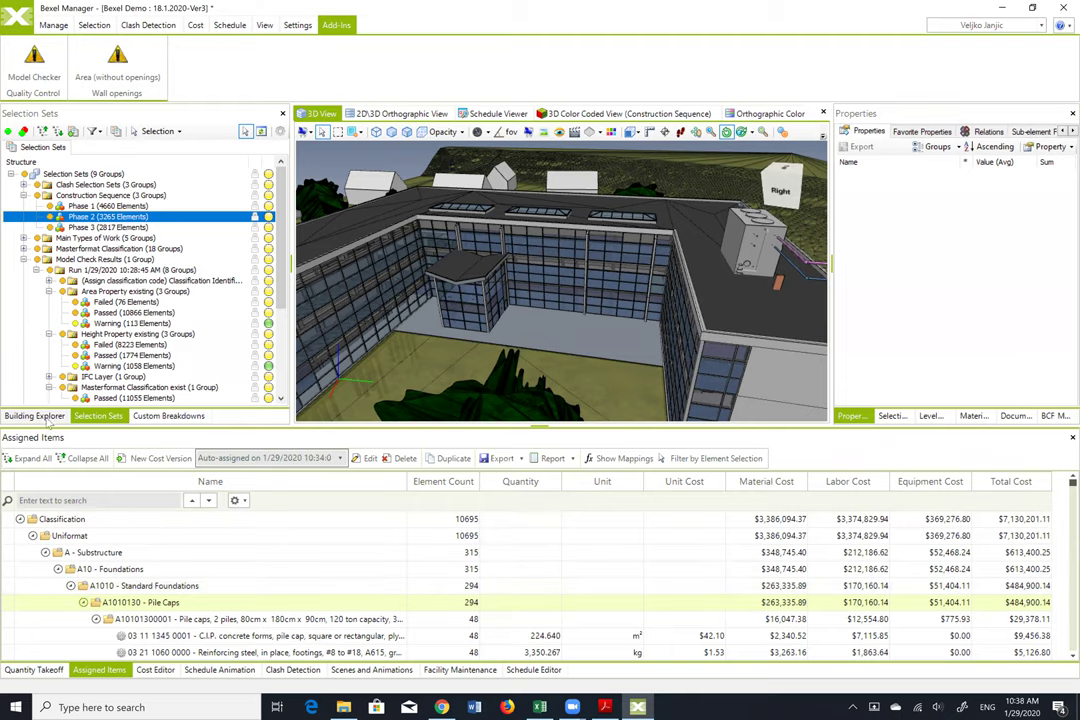
# Hide the whole element structure in the Building Explorer and display only the Spaces category
pyautogui.scroll(-3, 57, 352)
pyautogui.scroll(-3, 40, 315)
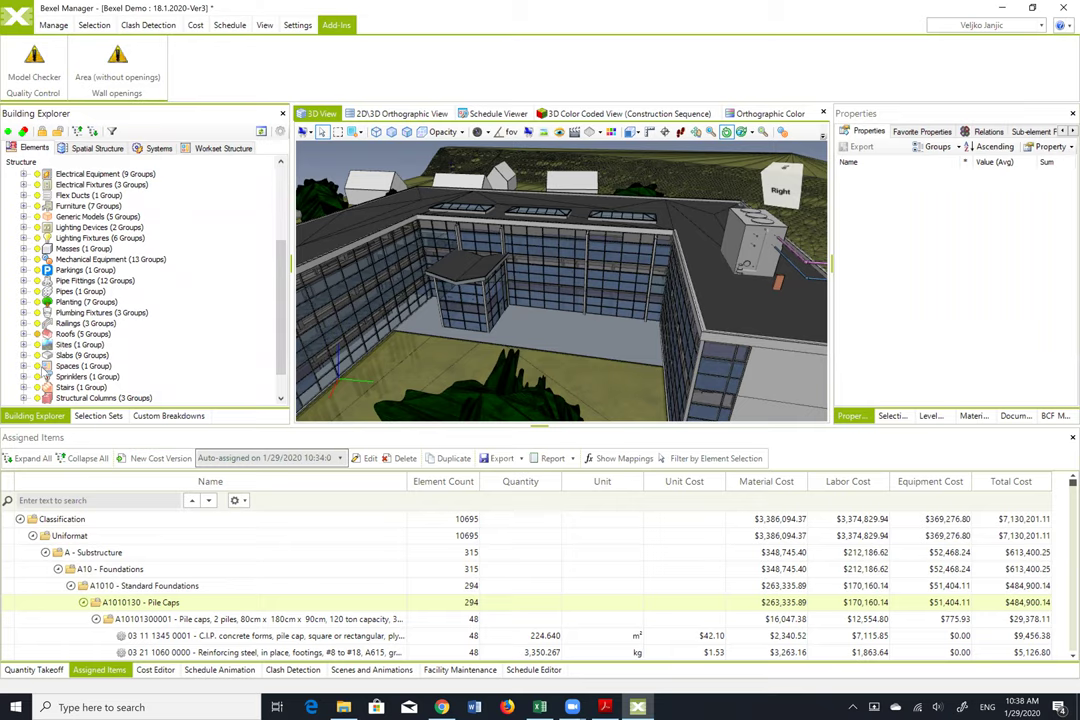
pyautogui.scroll(5, 45, 235)
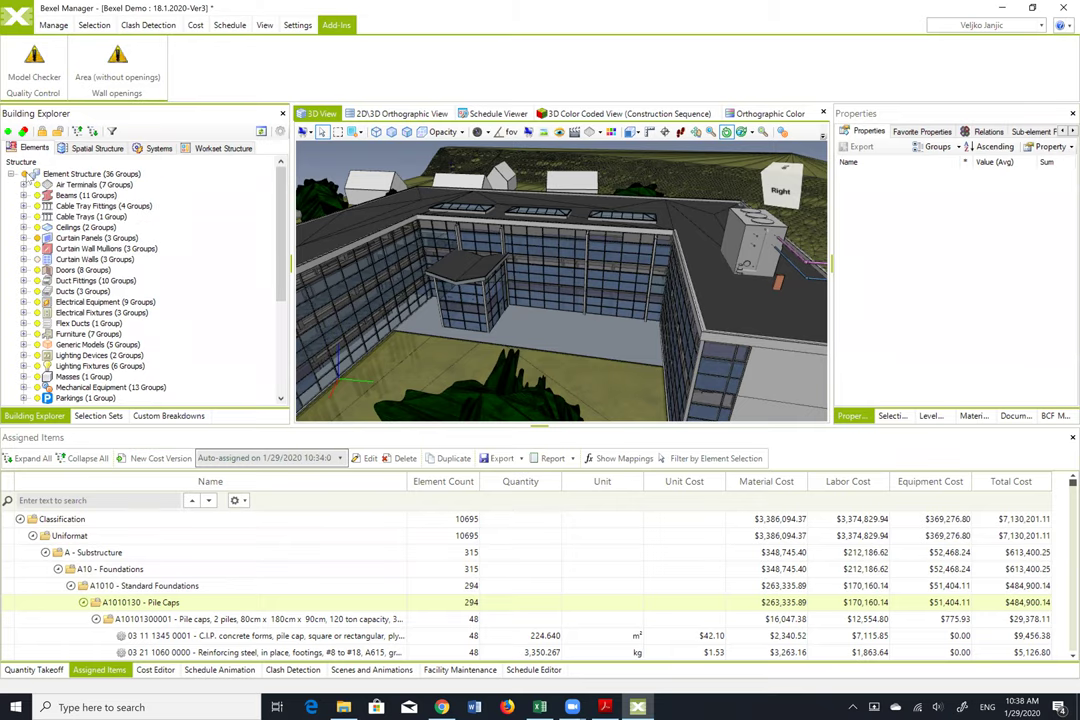
pyautogui.click(18, 140)
pyautogui.scroll(-5, 78, 320)
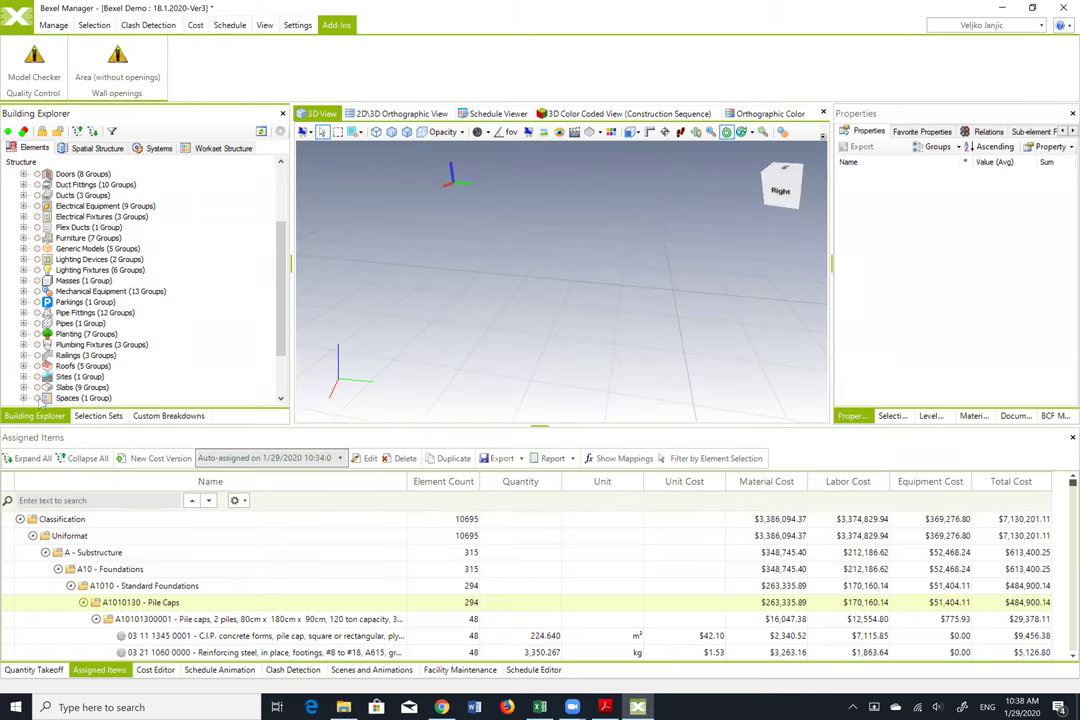
pyautogui.click(35, 342)
pyautogui.moveTo(651, 316)
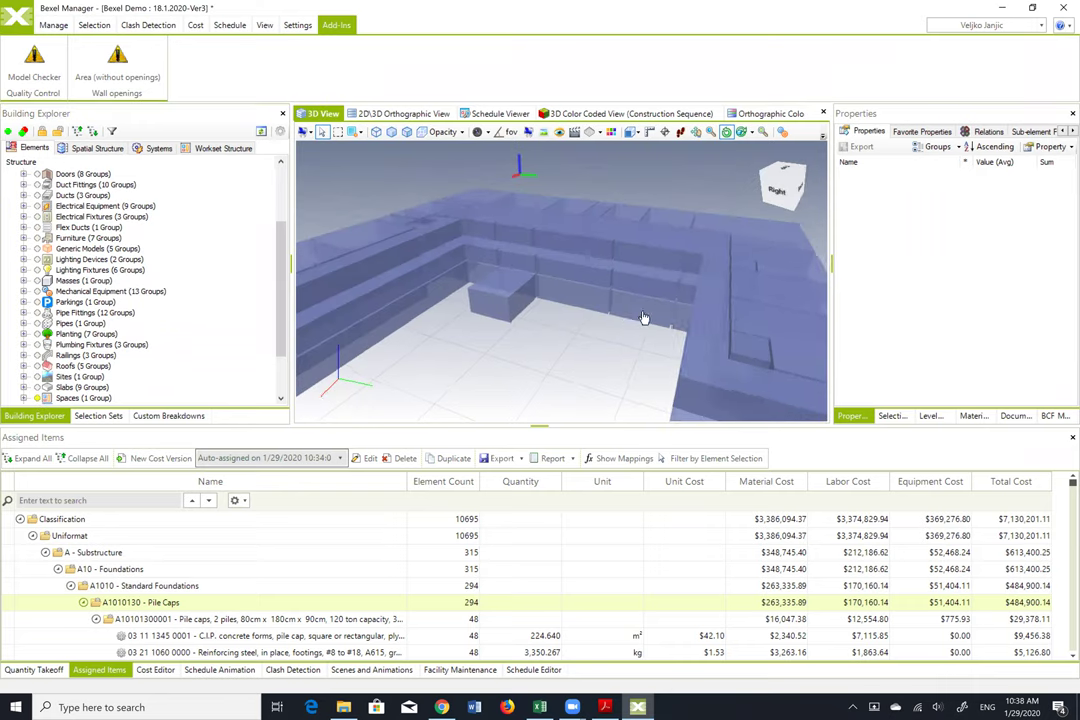
# Load the Rooms custom breakdown and inspect the rooms from an angled viewpoint in the 3D color coded view
pyautogui.click(188, 416)
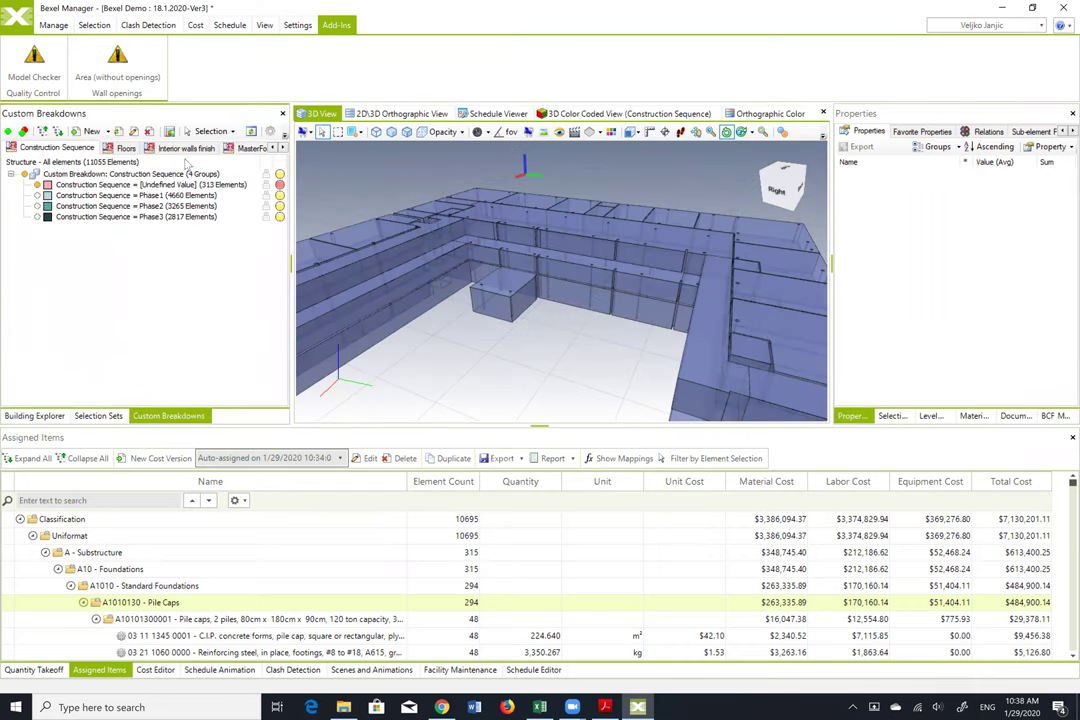
pyautogui.click(284, 148)
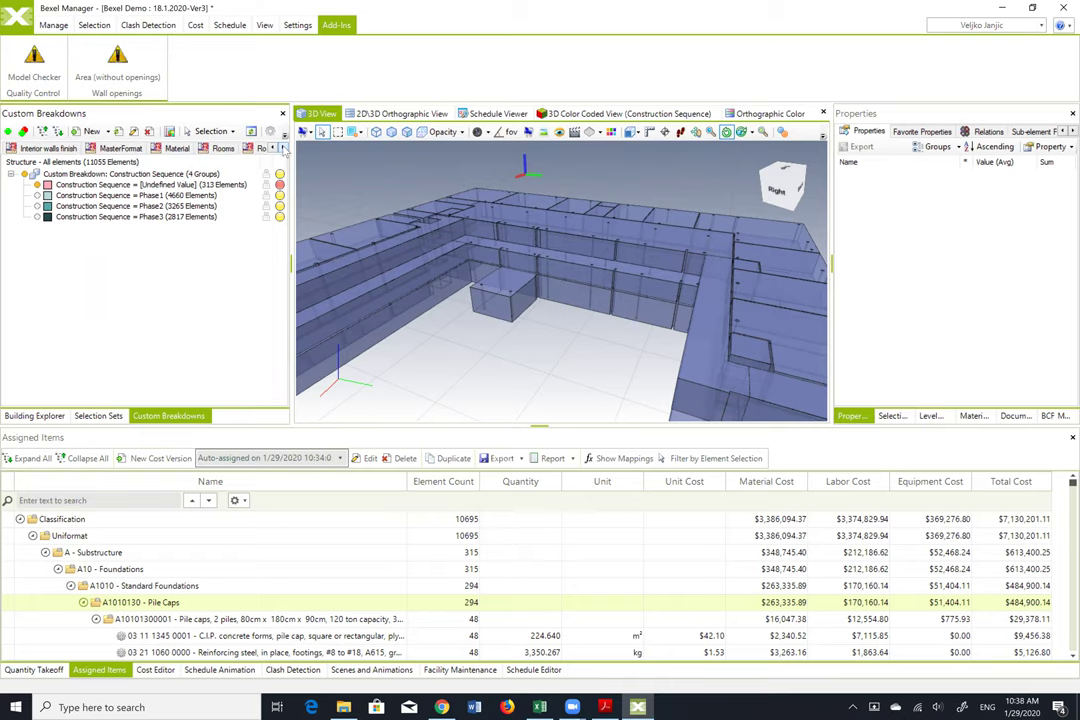
pyautogui.click(284, 148)
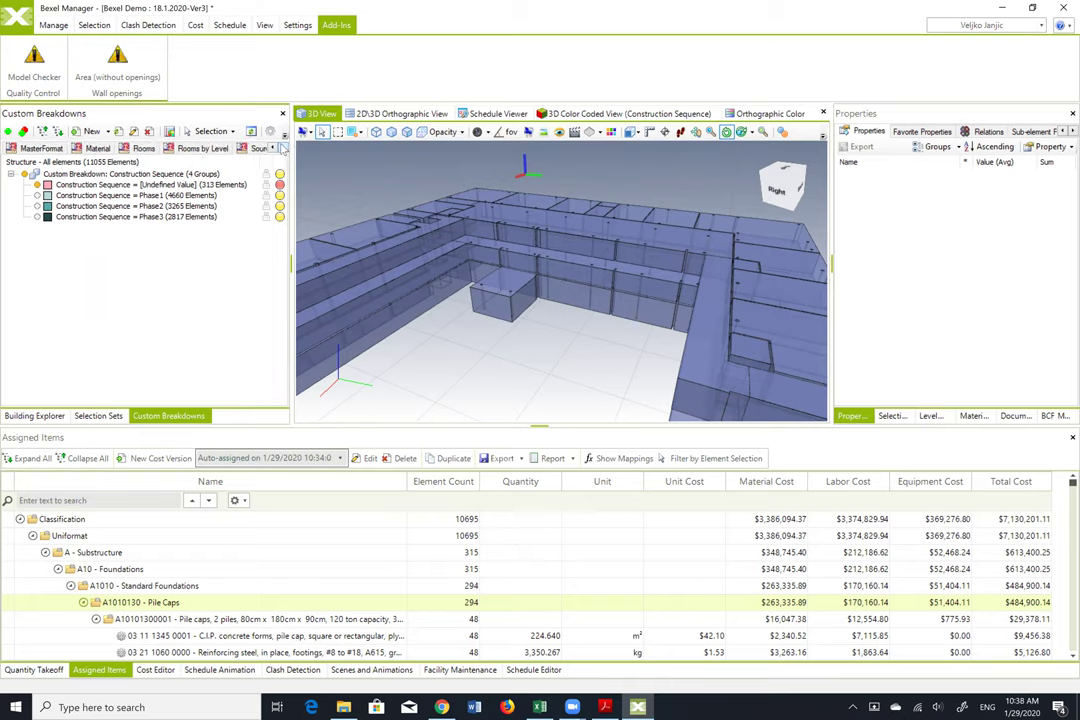
pyautogui.click(143, 148)
pyautogui.click(567, 115)
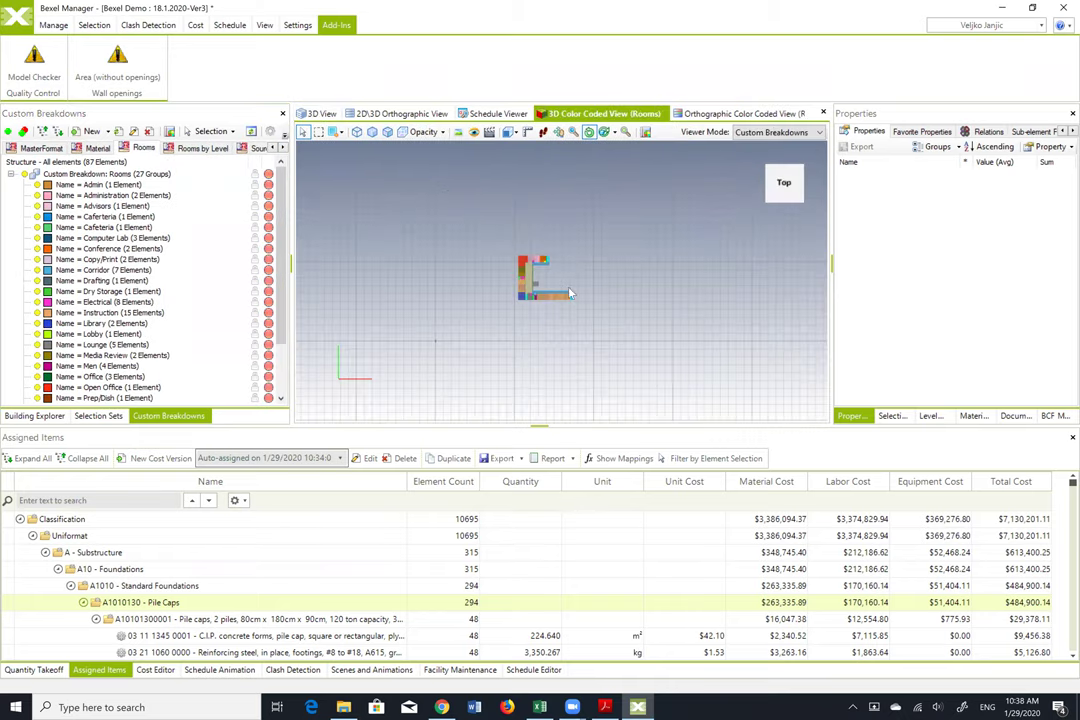
pyautogui.moveTo(527, 276); pyautogui.dragTo(655, 224)
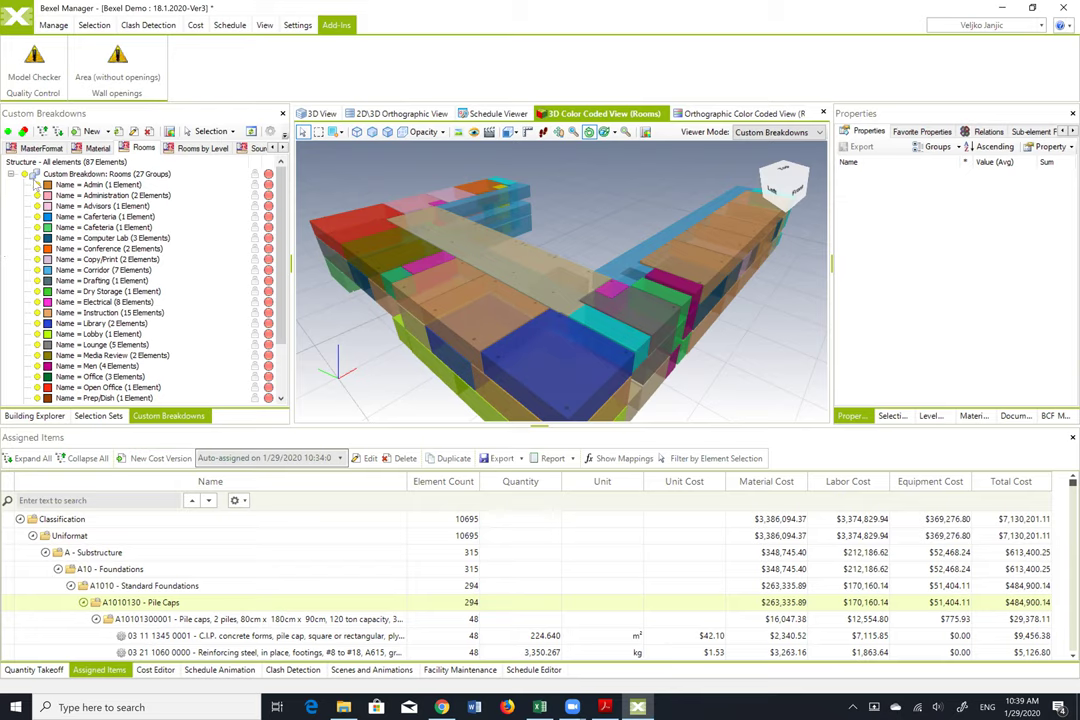
# Return to the regular 3D view, make the entire element structure visible again and enlarge the viewport
pyautogui.click(251, 131)
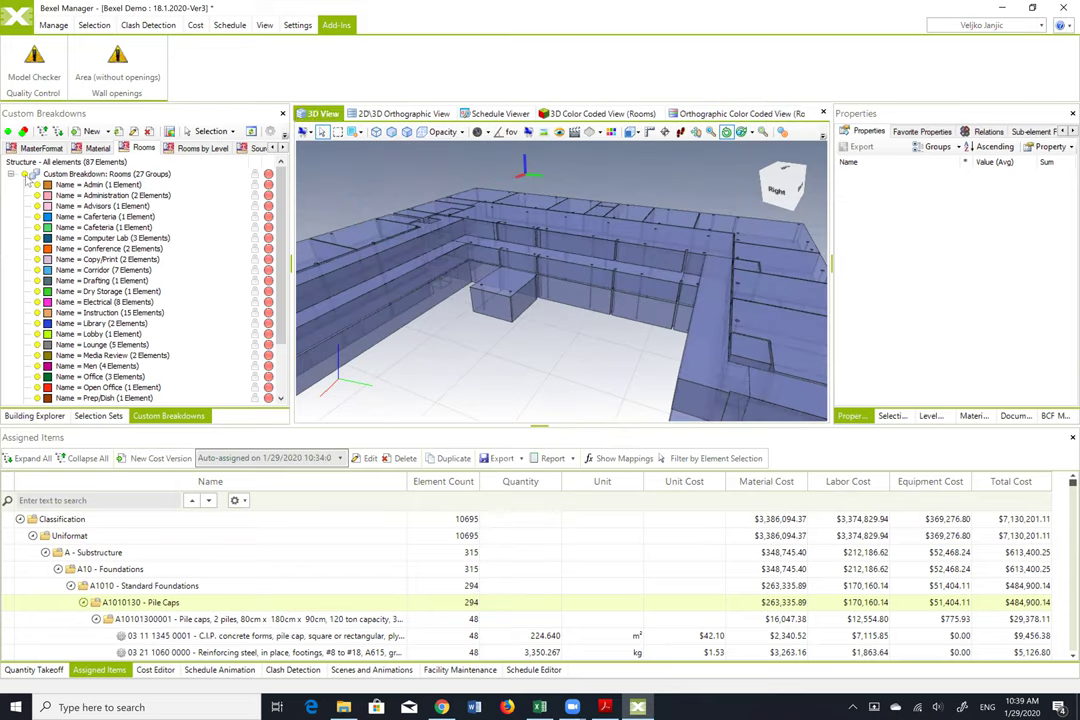
pyautogui.click(14, 415)
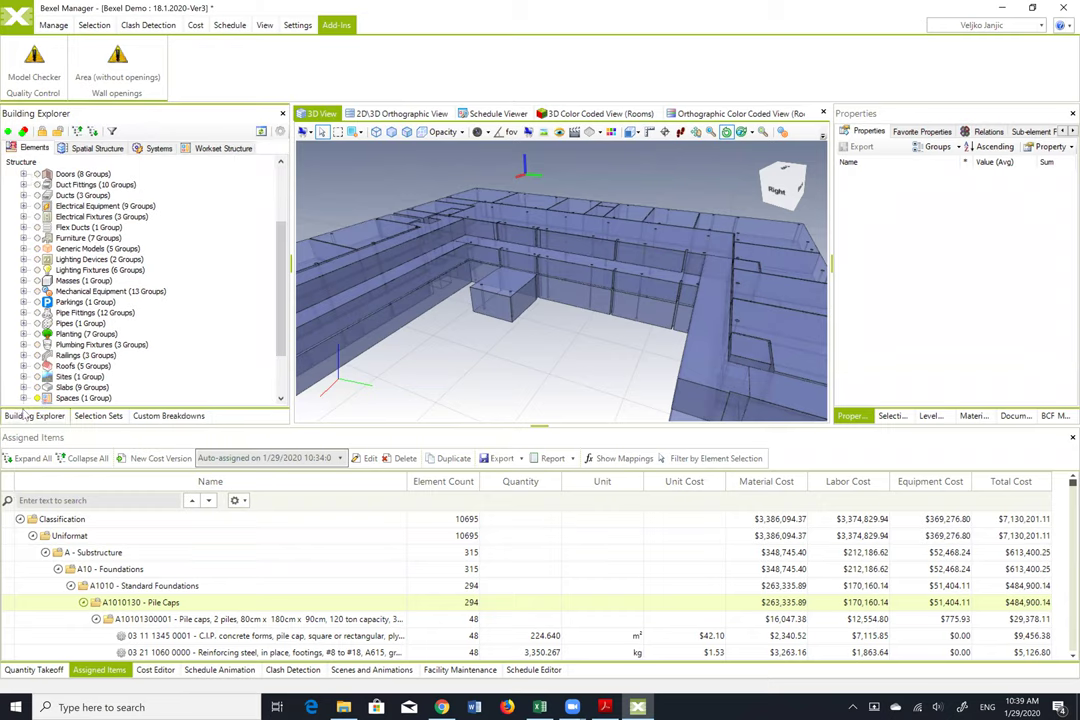
pyautogui.scroll(3, 46, 174)
pyautogui.click(24, 173)
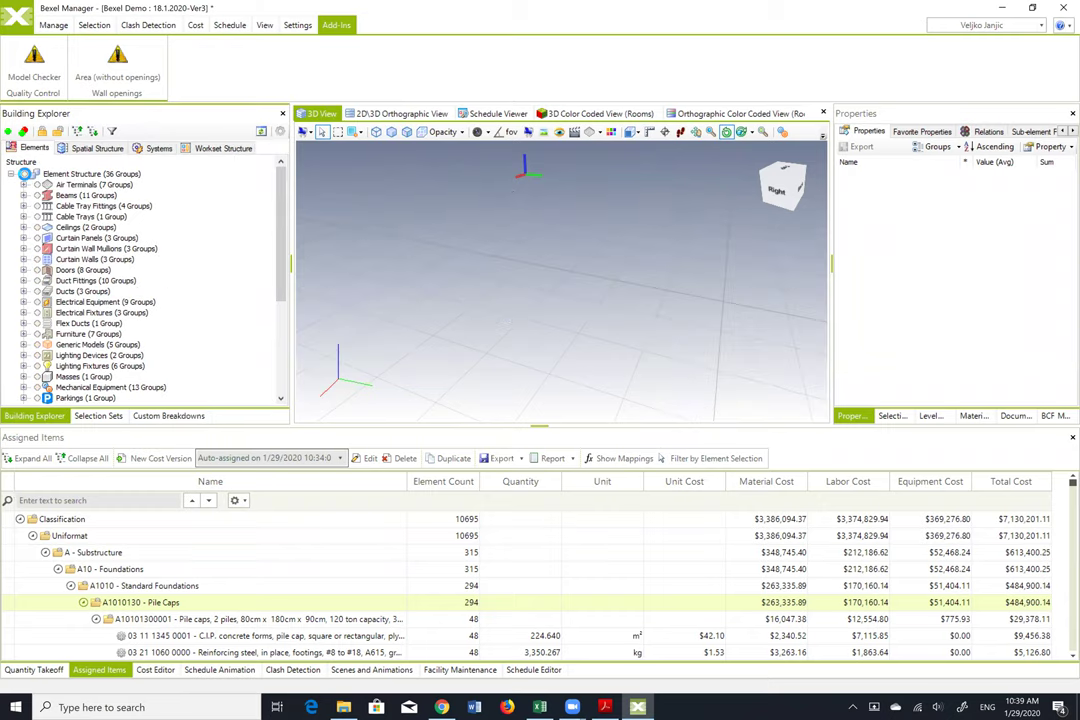
pyautogui.click(24, 173)
pyautogui.scroll(2, 650, 386)
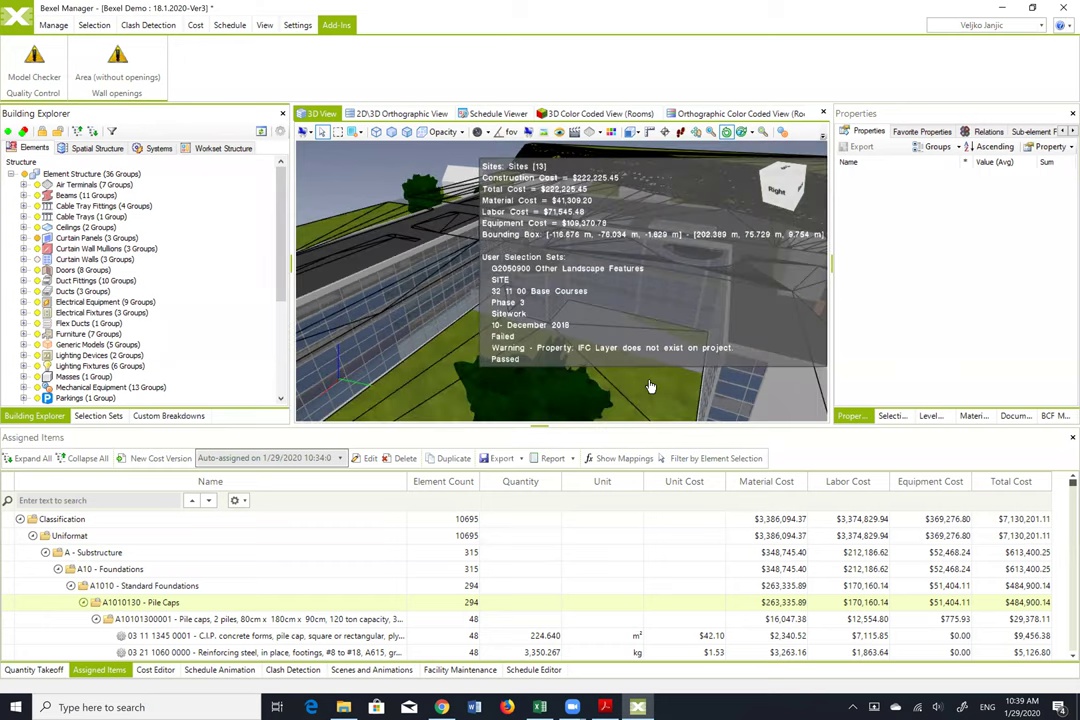
pyautogui.scroll(-3, 650, 386)
pyautogui.moveTo(630, 427); pyautogui.dragTo(630, 468)
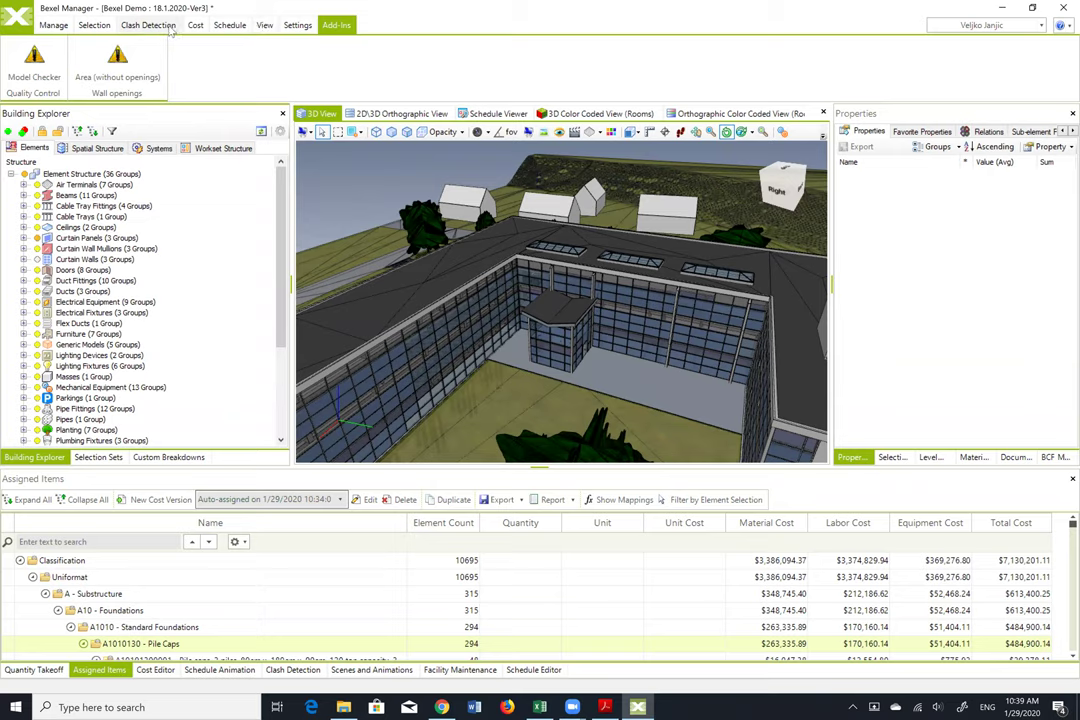
# Open the schedule's Methodology Editor, maximize it and look along the Office Building methodology diagram
pyautogui.click(229, 25)
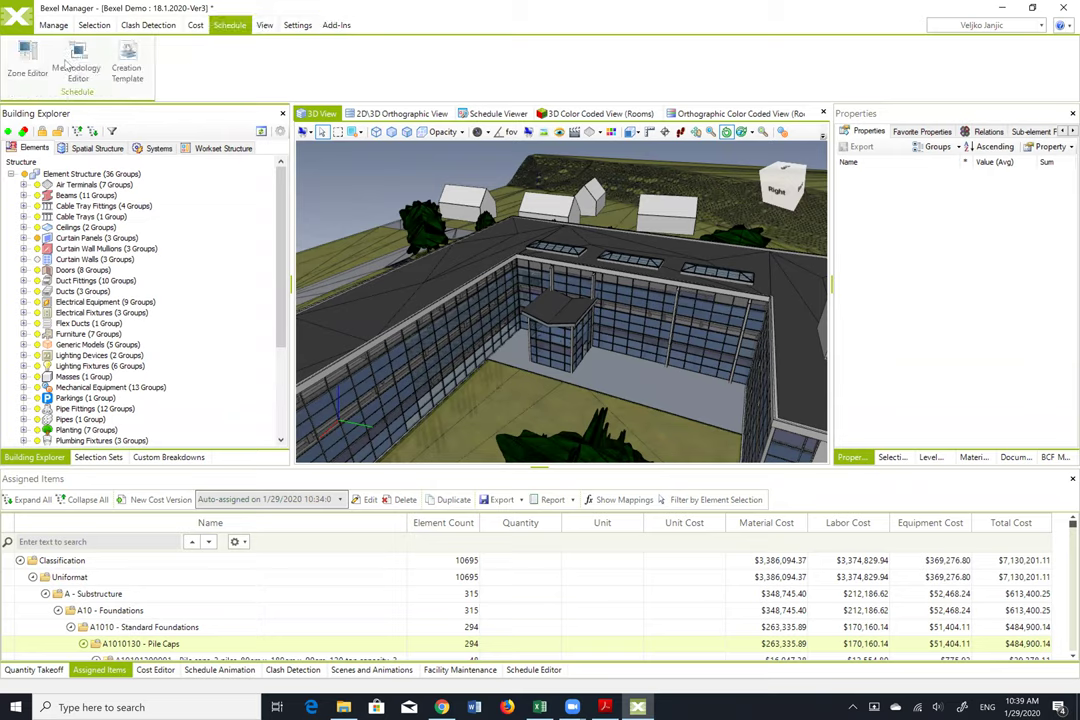
pyautogui.click(66, 64)
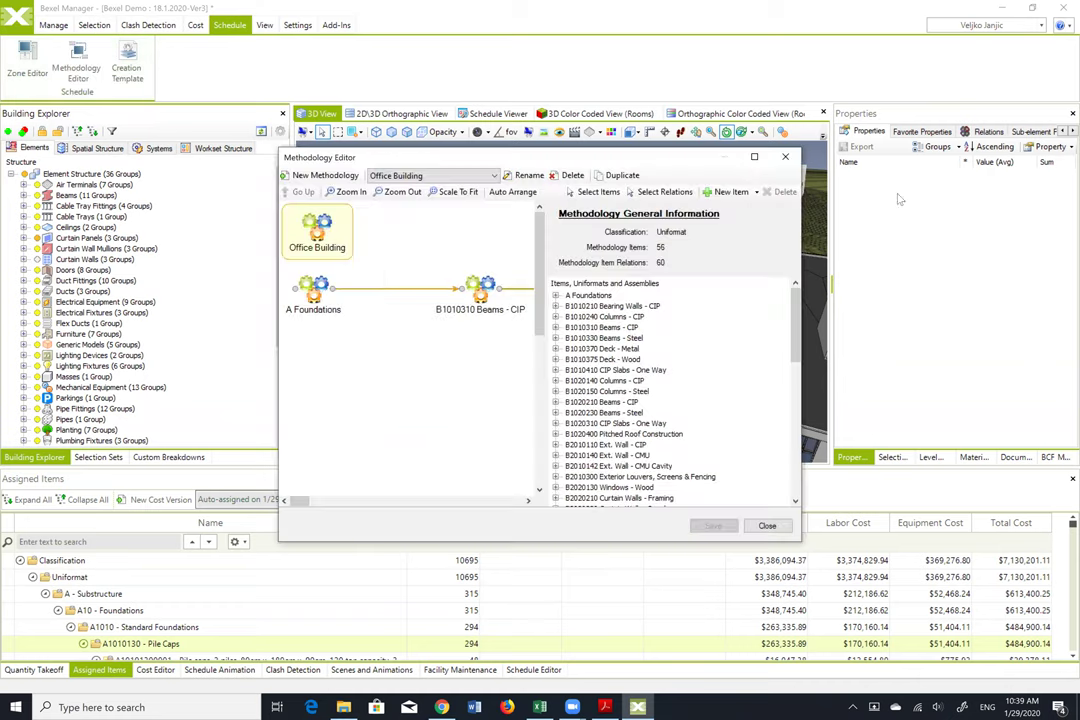
pyautogui.click(754, 158)
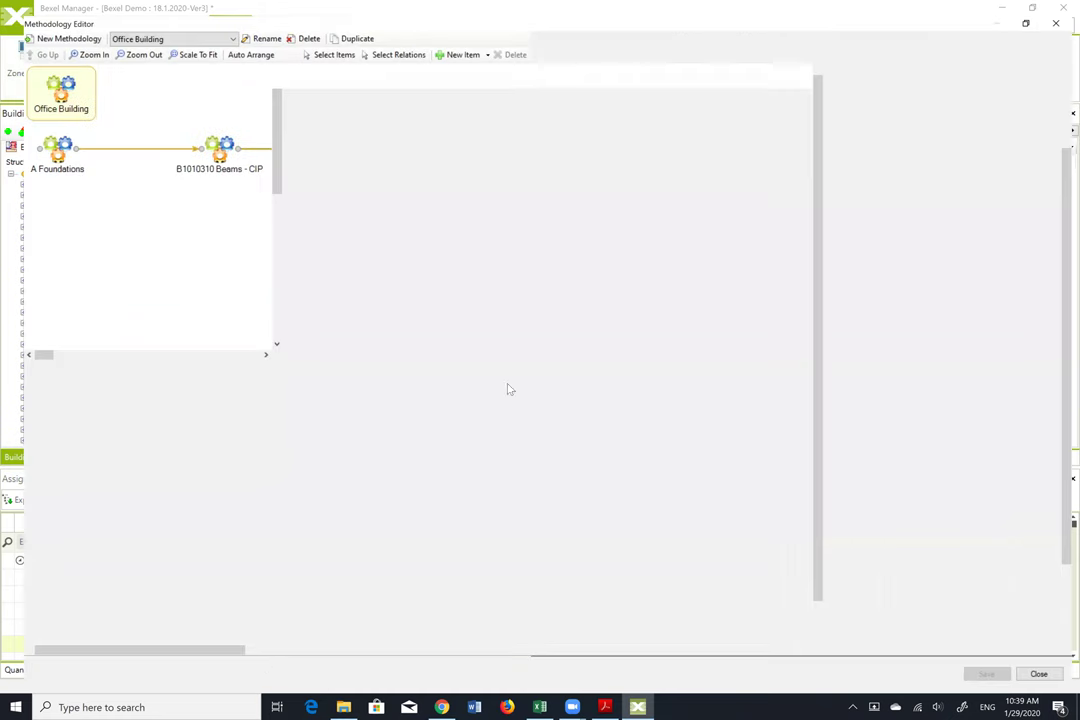
pyautogui.moveTo(258, 665)
pyautogui.mouseDown()
pyautogui.moveTo(366, 663)
pyautogui.moveTo(422, 648)
pyautogui.moveTo(260, 603)
pyautogui.moveTo(250, 652)
pyautogui.mouseUp()
# Switch to the Office Building LOB 4 methodology and open the sub-items of A Foundations
pyautogui.click(165, 28)
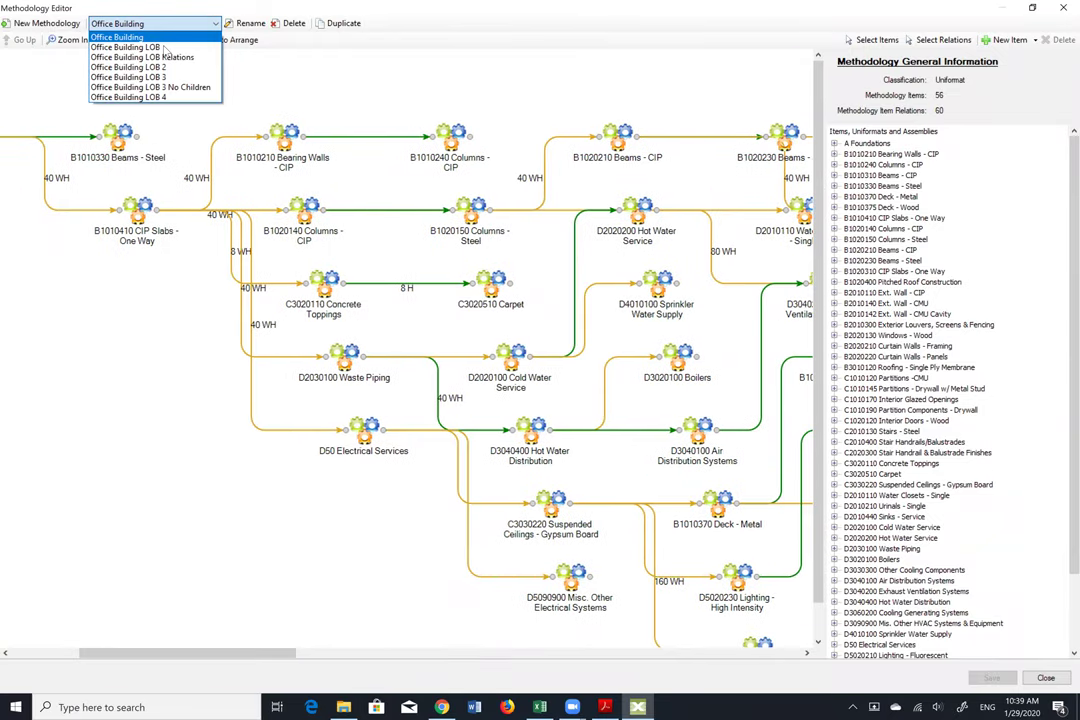
pyautogui.click(140, 87)
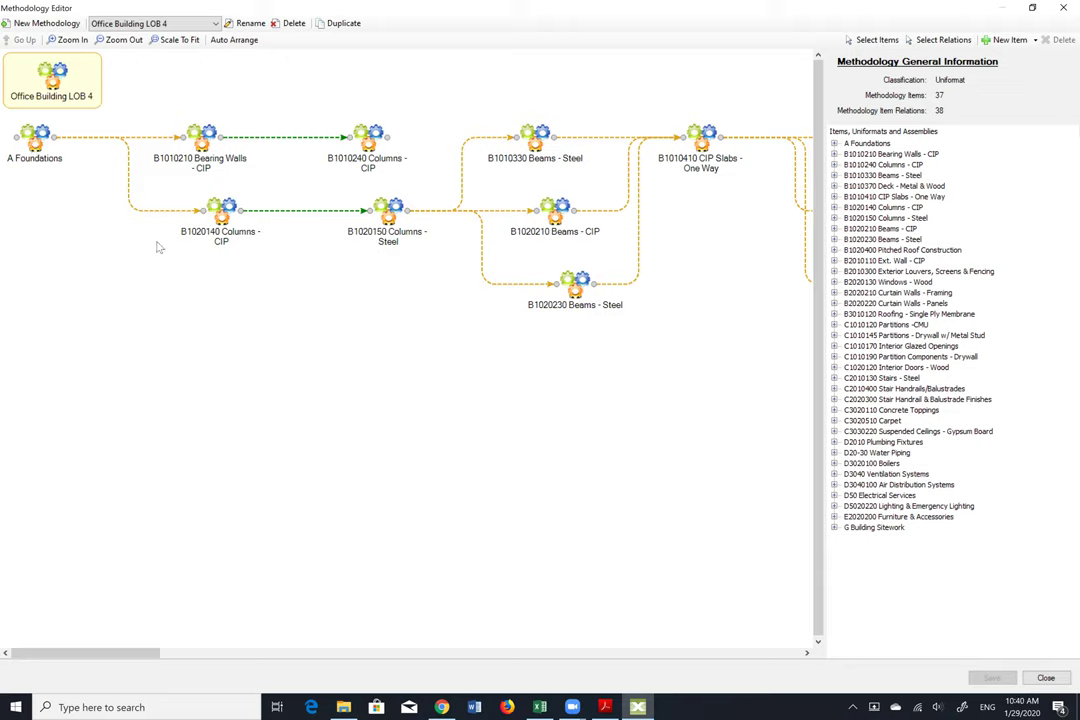
pyautogui.click(35, 140)
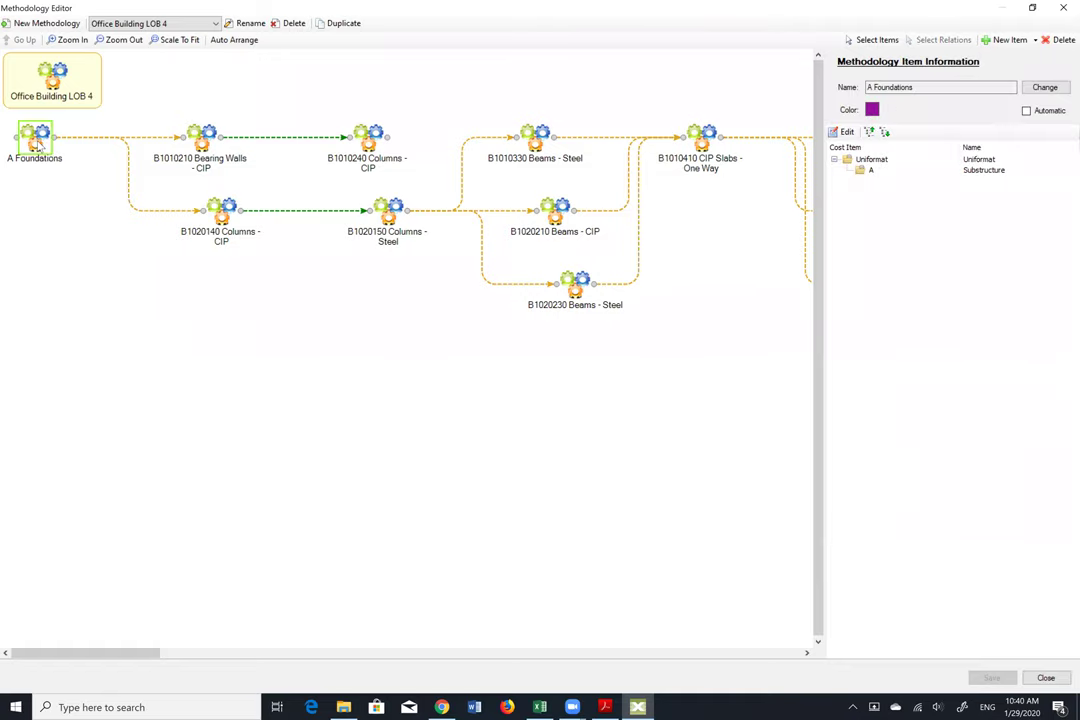
pyautogui.doubleClick(35, 140)
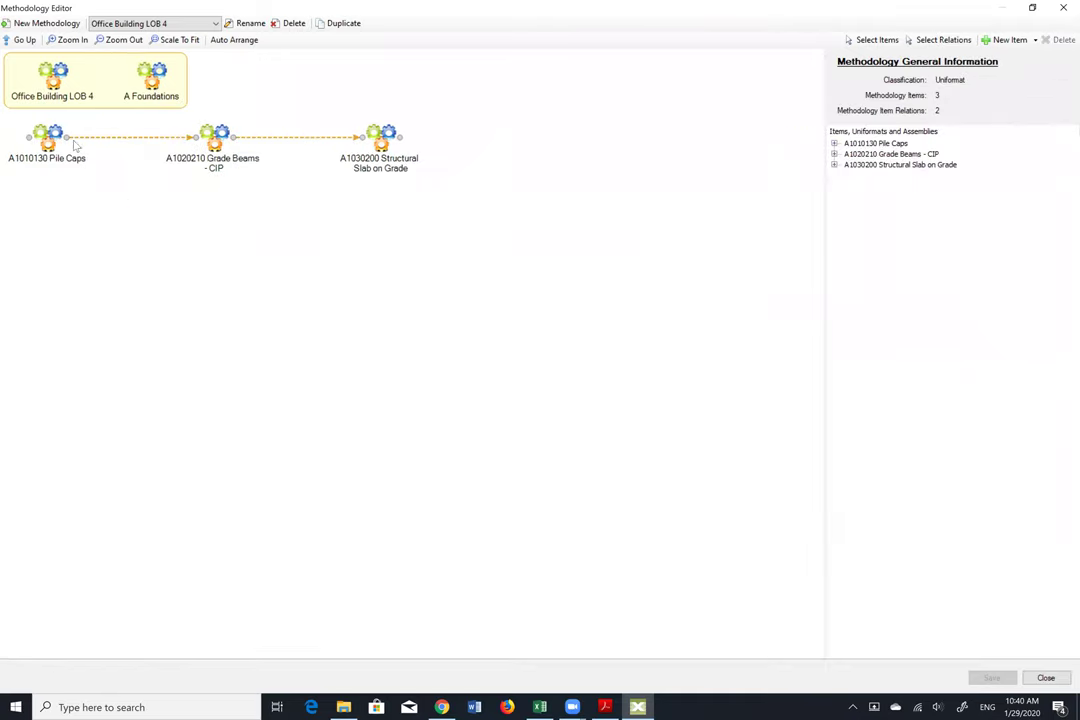
# Return to the top level of the Office Building LOB 4 methodology and inspect the relation between Interior Doors - Wood and Carpet
pyautogui.click(55, 78)
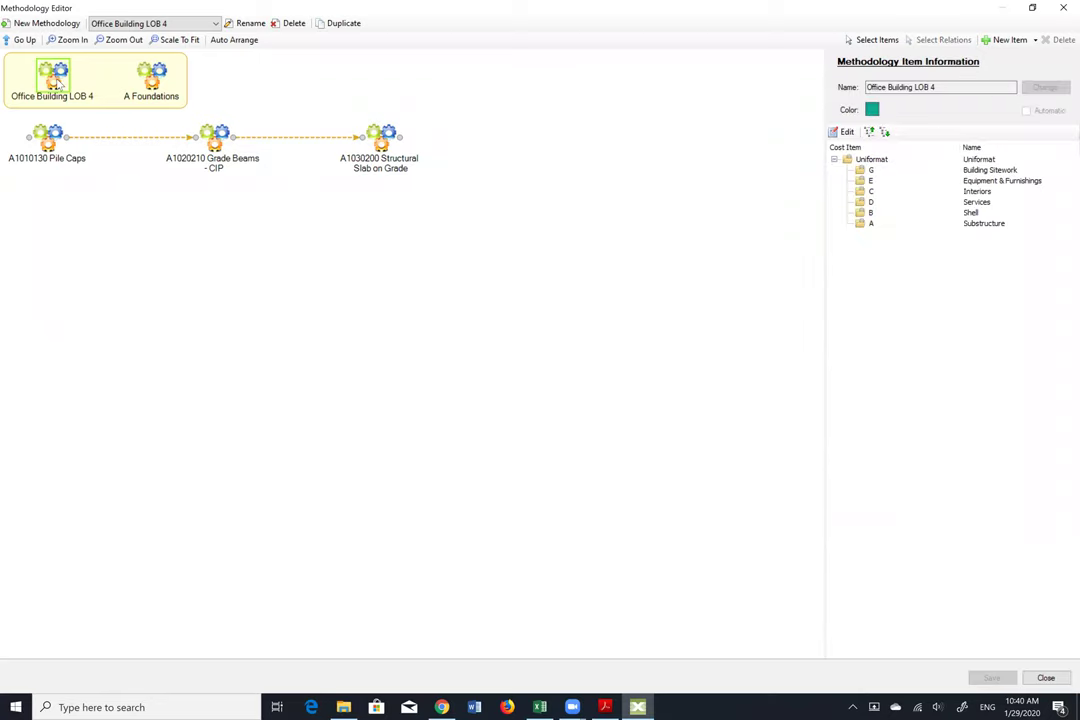
pyautogui.doubleClick(57, 83)
pyautogui.moveTo(166, 657); pyautogui.dragTo(795, 633)
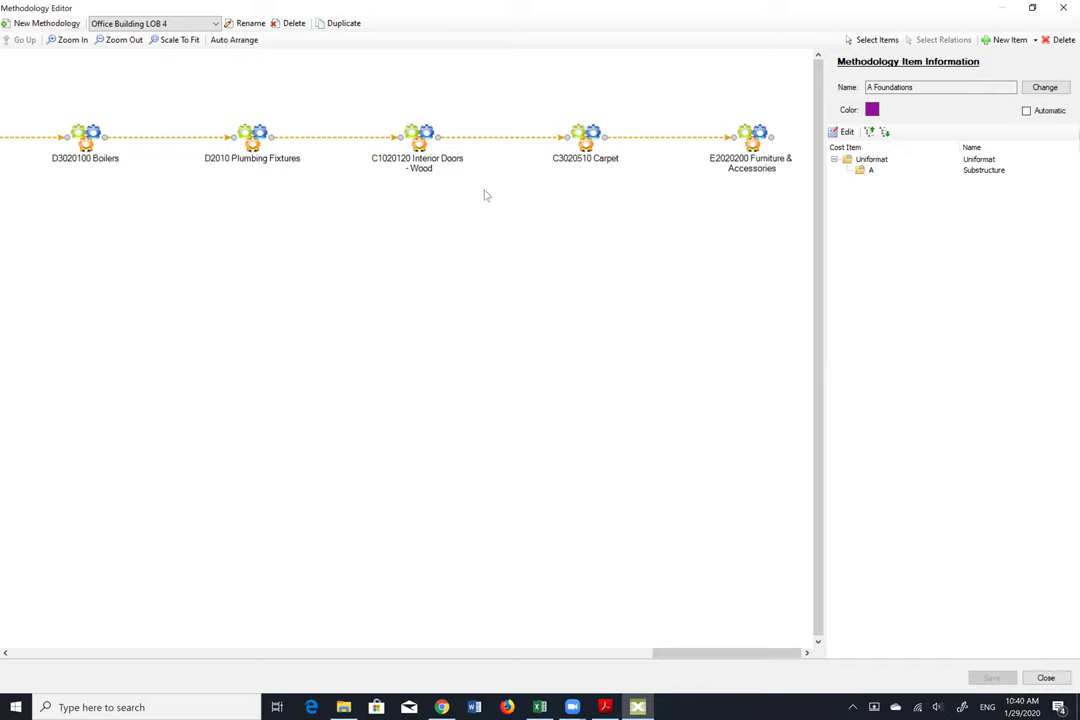
pyautogui.click(521, 144)
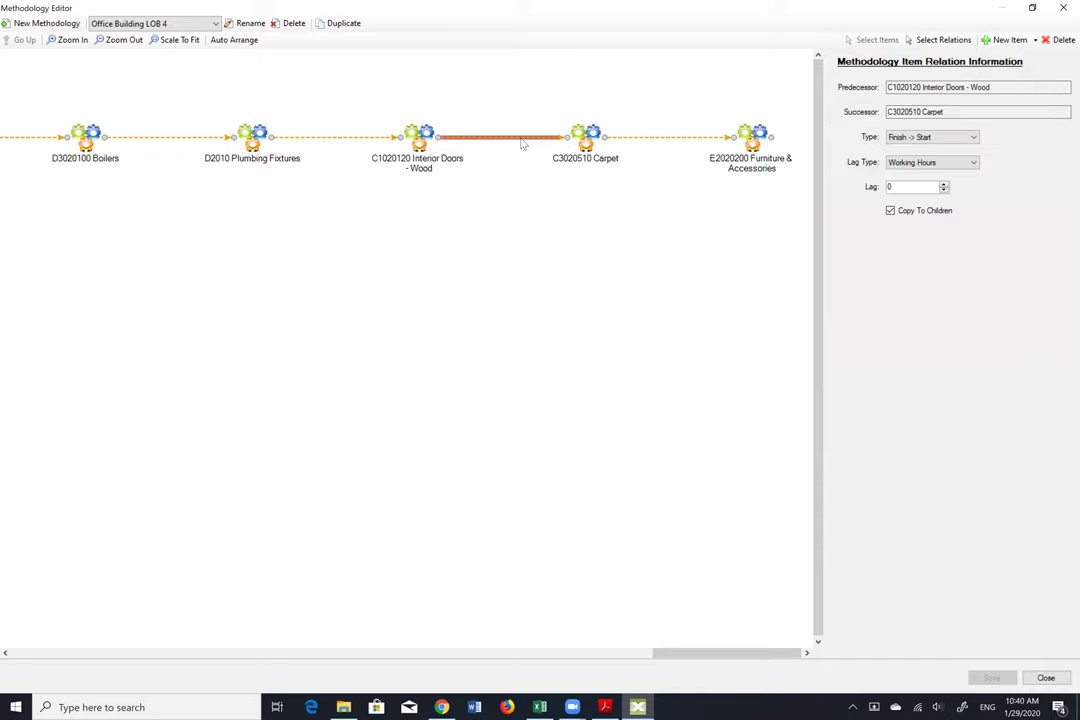
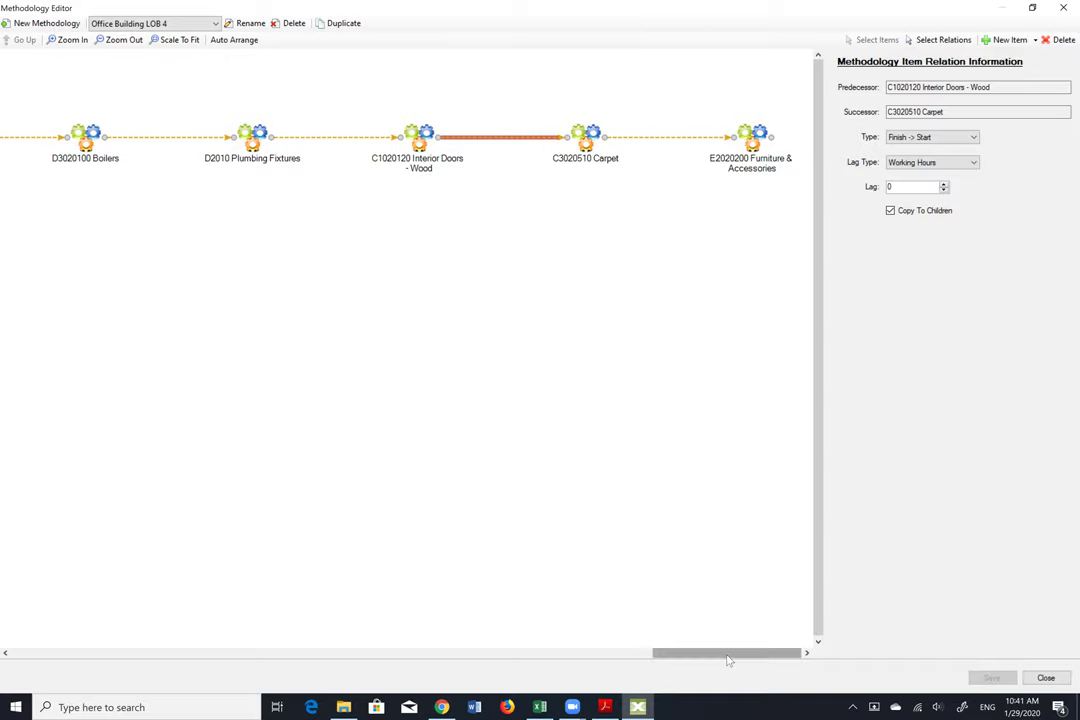
# Set the lag between Ext. Wall - CIP and Curtain Walls - Framing to 120 working hours, then save and close the methodology
pyautogui.moveTo(729, 659); pyautogui.dragTo(723, 659)
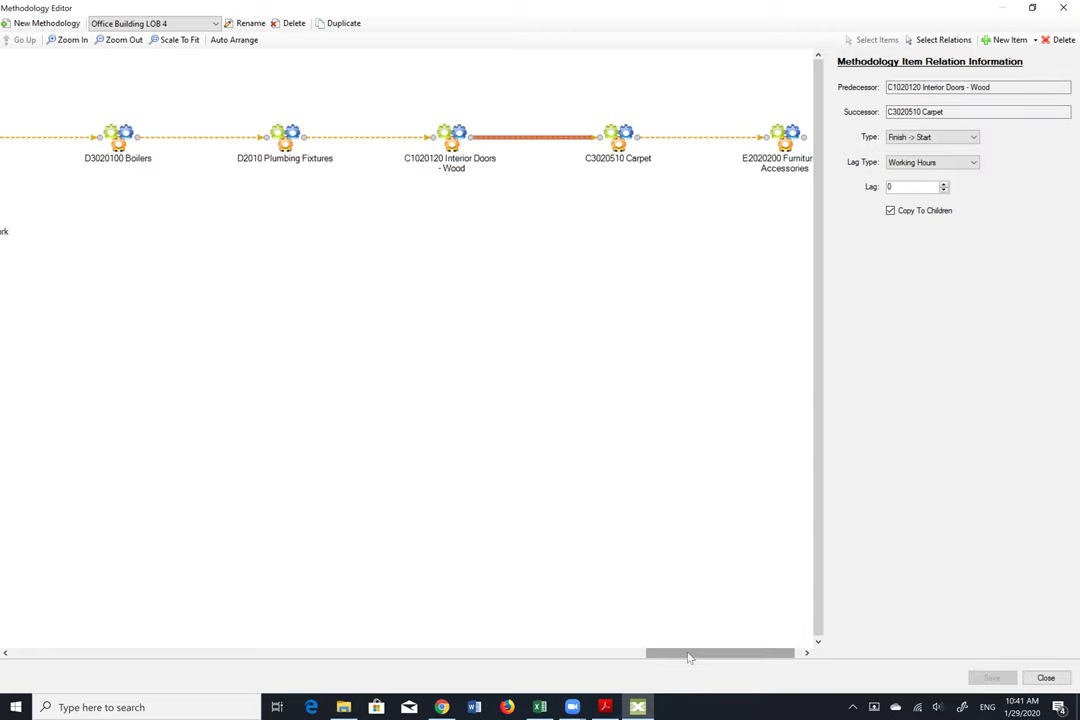
pyautogui.click(505, 655)
pyautogui.moveTo(505, 655); pyautogui.dragTo(154, 508)
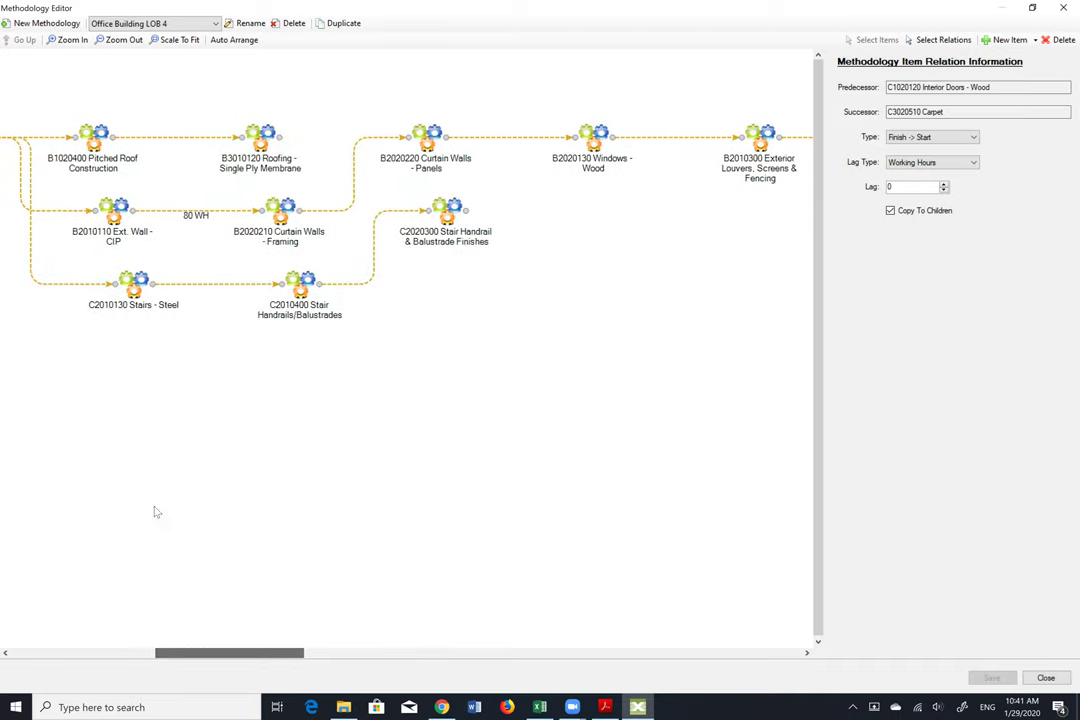
pyautogui.click(234, 212)
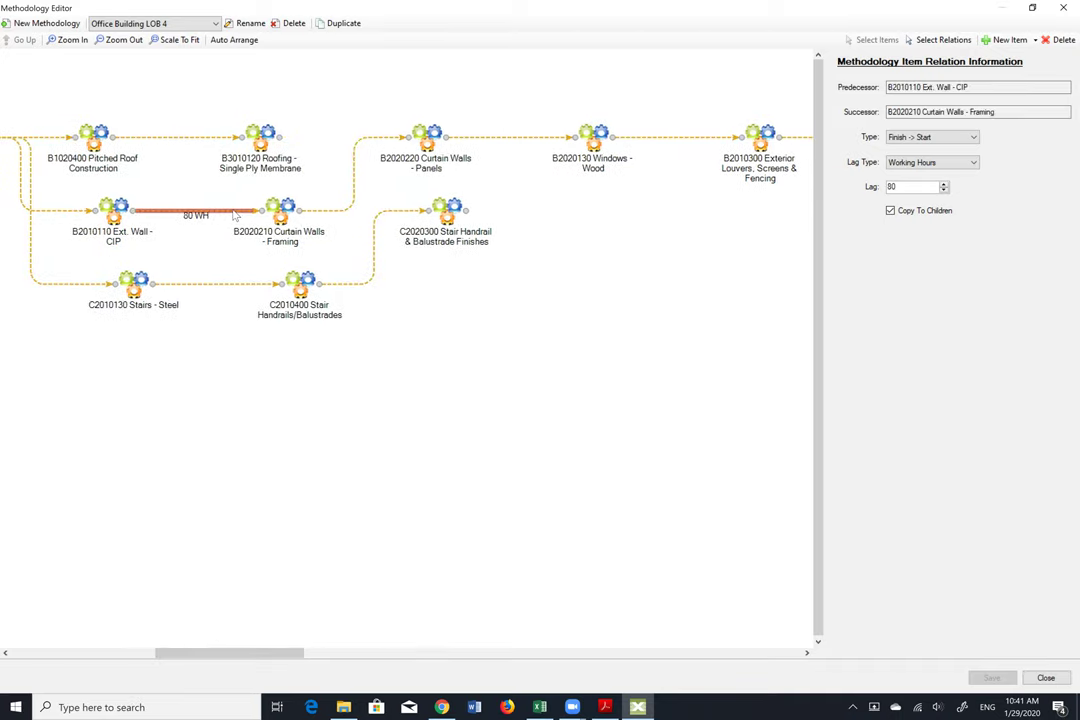
pyautogui.doubleClick(912, 185)
pyautogui.write('120')
pyautogui.press('Tab')
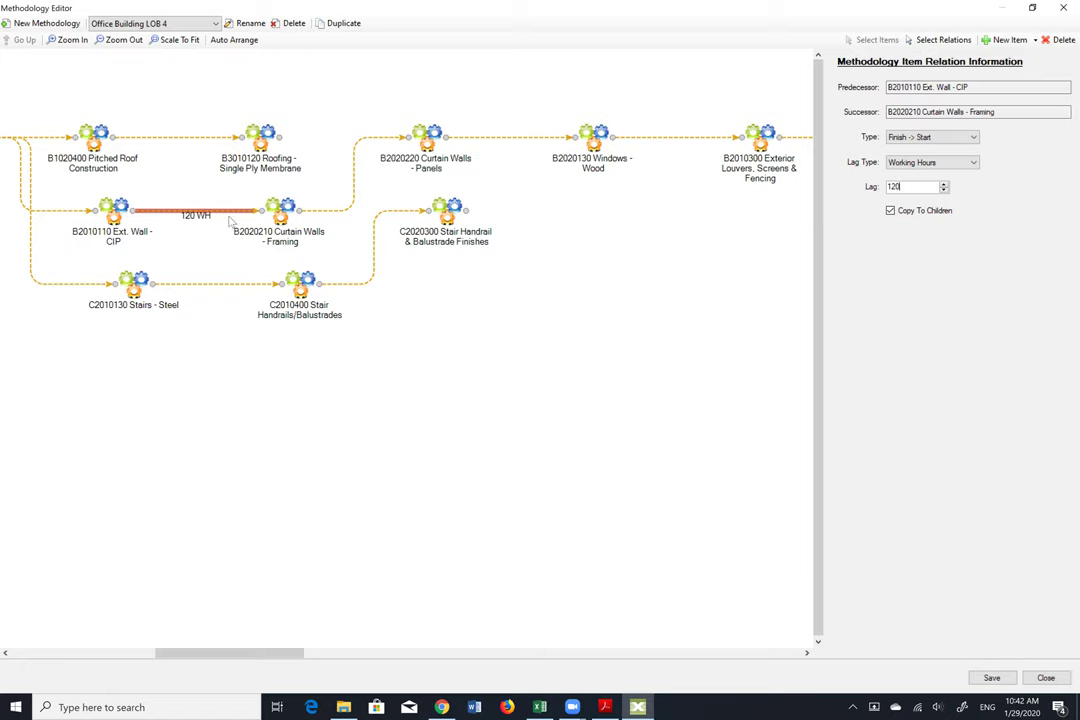
pyautogui.click(993, 678)
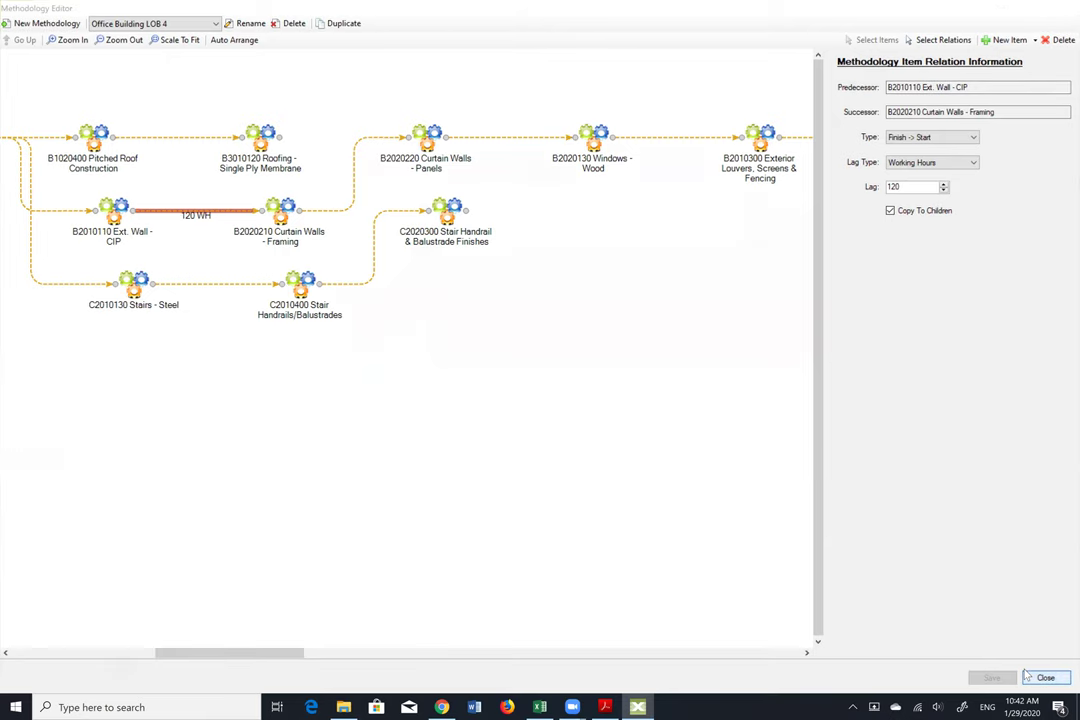
pyautogui.click(1030, 677)
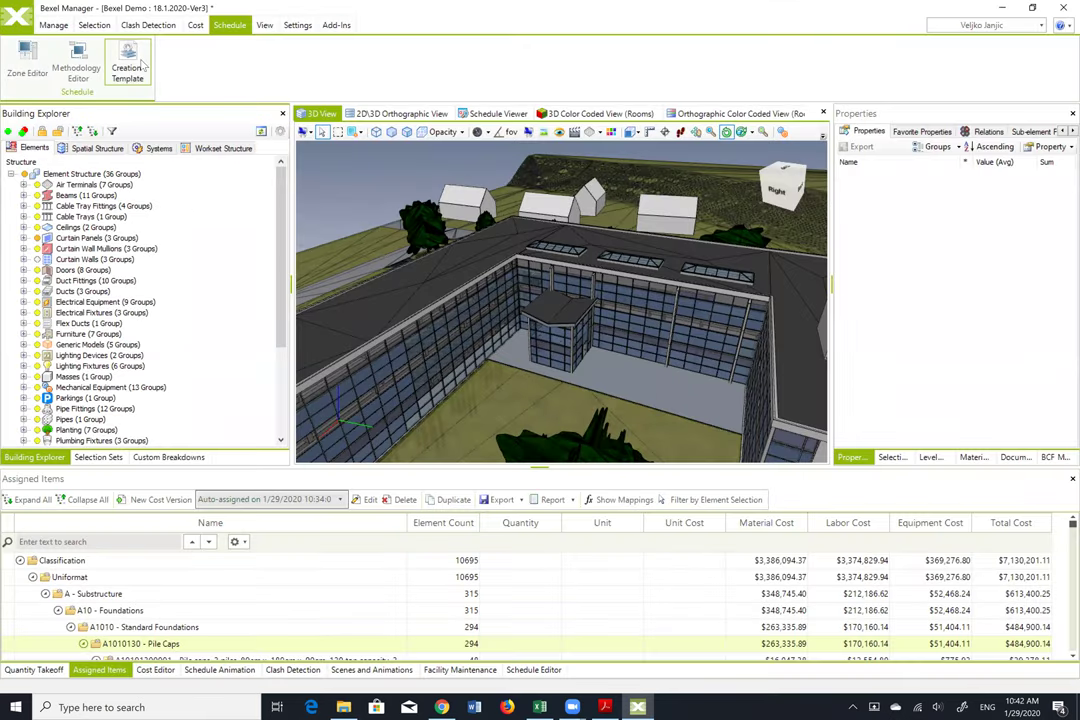
# Review the creation rules of Template LOB Methodologies 4 with their full names readable, then leave the creation templates without changing them
pyautogui.click(142, 64)
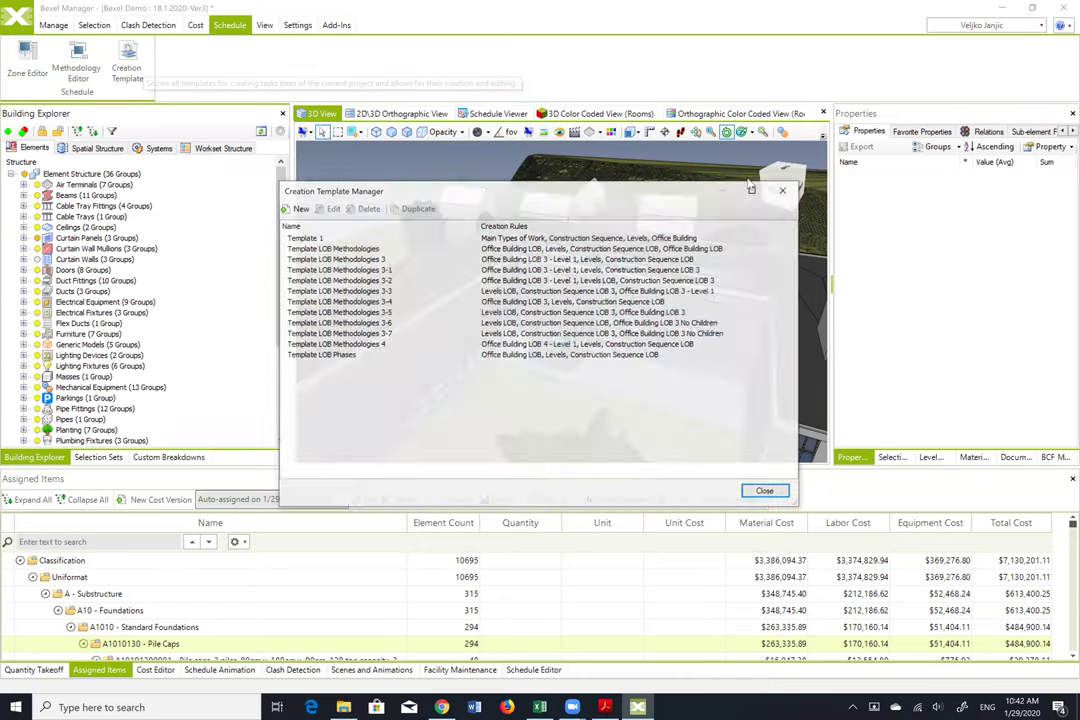
pyautogui.click(371, 346)
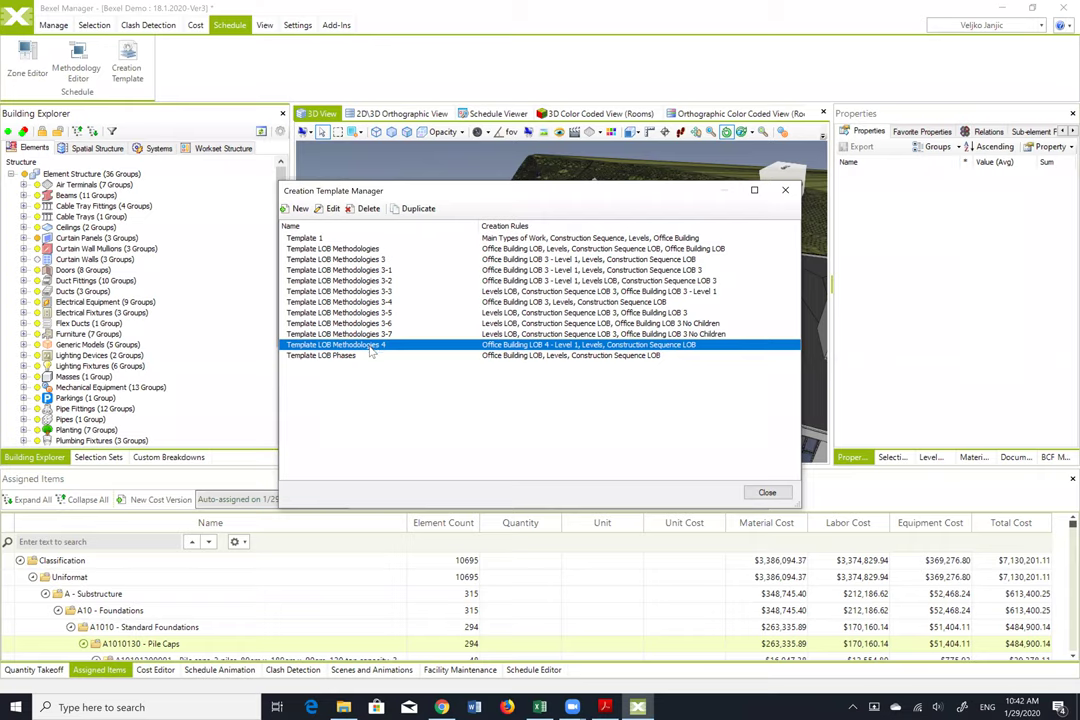
pyautogui.click(332, 208)
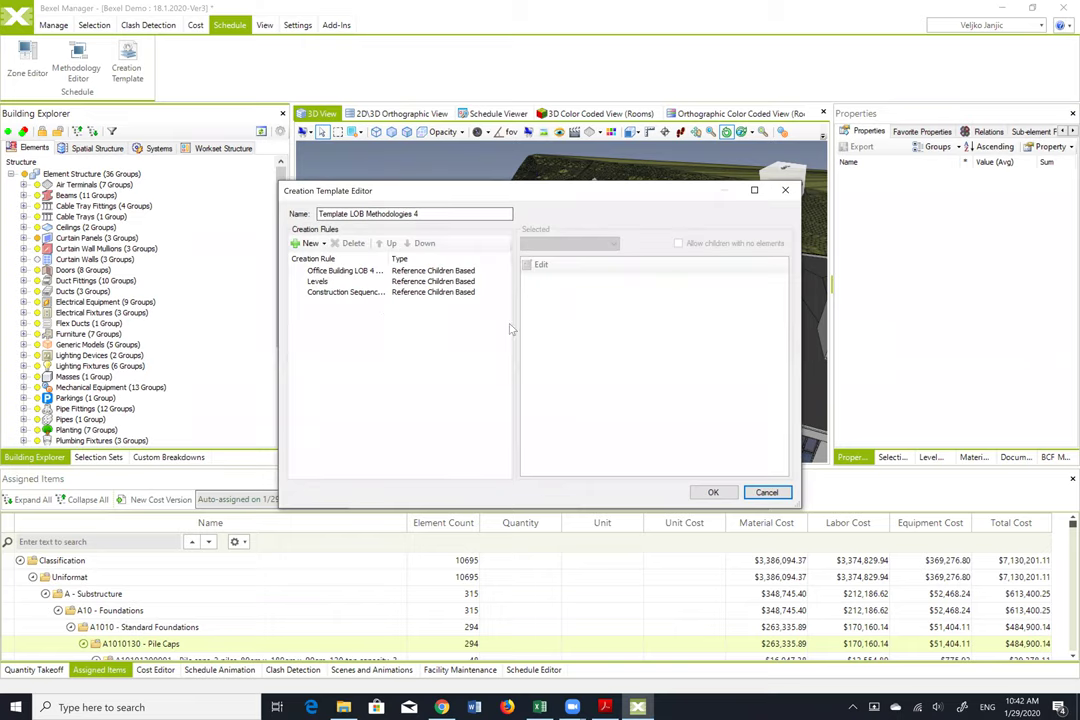
pyautogui.moveTo(514, 316); pyautogui.dragTo(565, 316)
pyautogui.moveTo(390, 258); pyautogui.dragTo(422, 256)
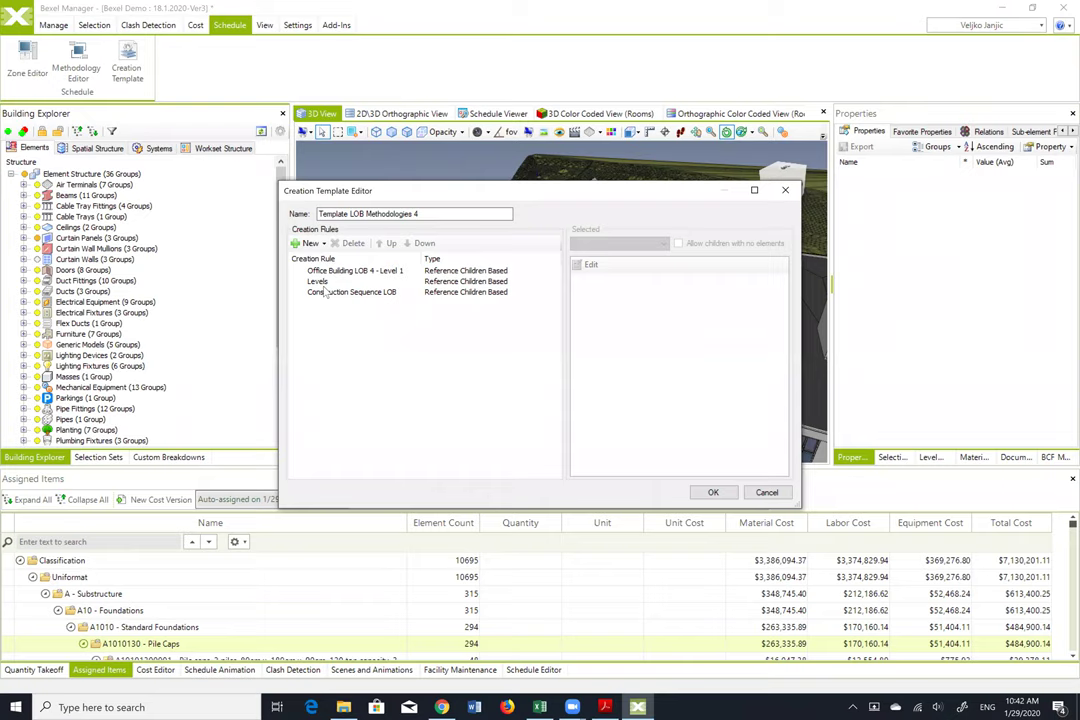
pyautogui.click(758, 493)
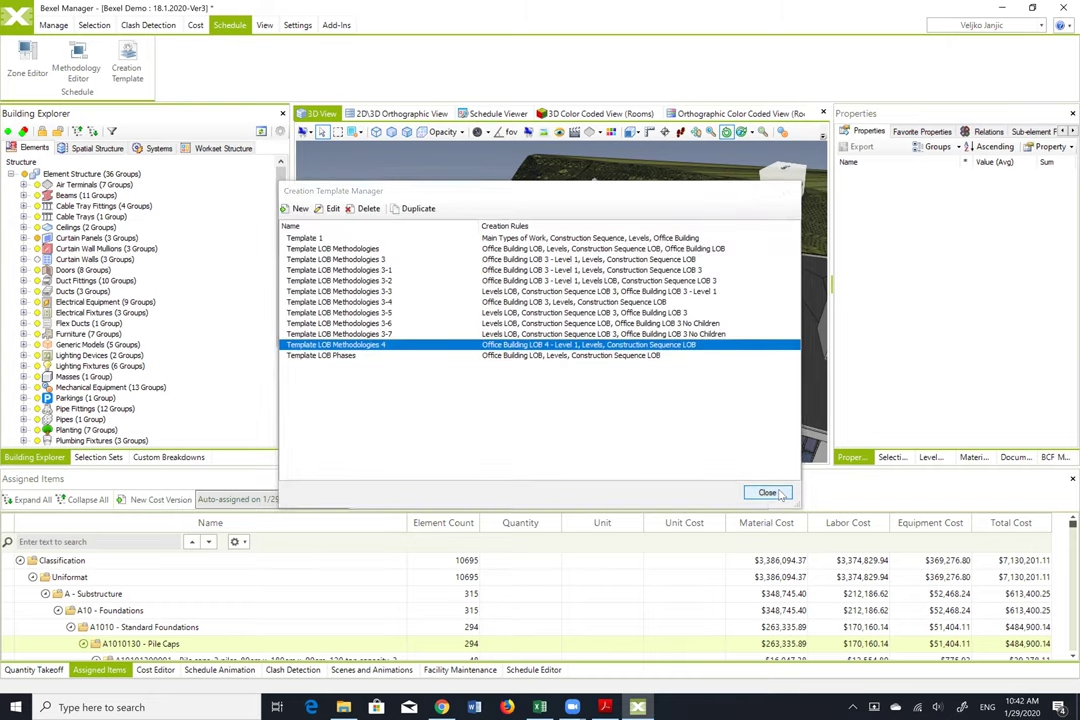
pyautogui.click(768, 493)
# Open the Zone Editor, widen it and inspect the Levels zone's relation between Sub Level and 01 - Entry Level
pyautogui.click(27, 60)
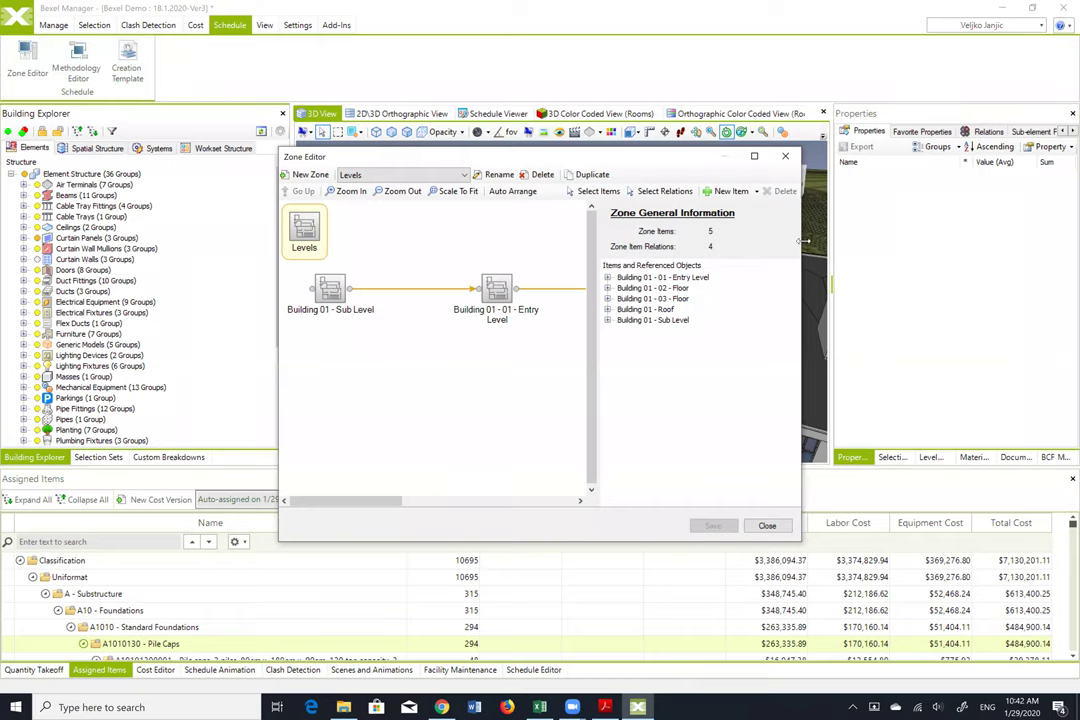
pyautogui.moveTo(803, 240); pyautogui.dragTo(1041, 240)
pyautogui.moveTo(603, 497); pyautogui.dragTo(516, 501)
pyautogui.click(415, 290)
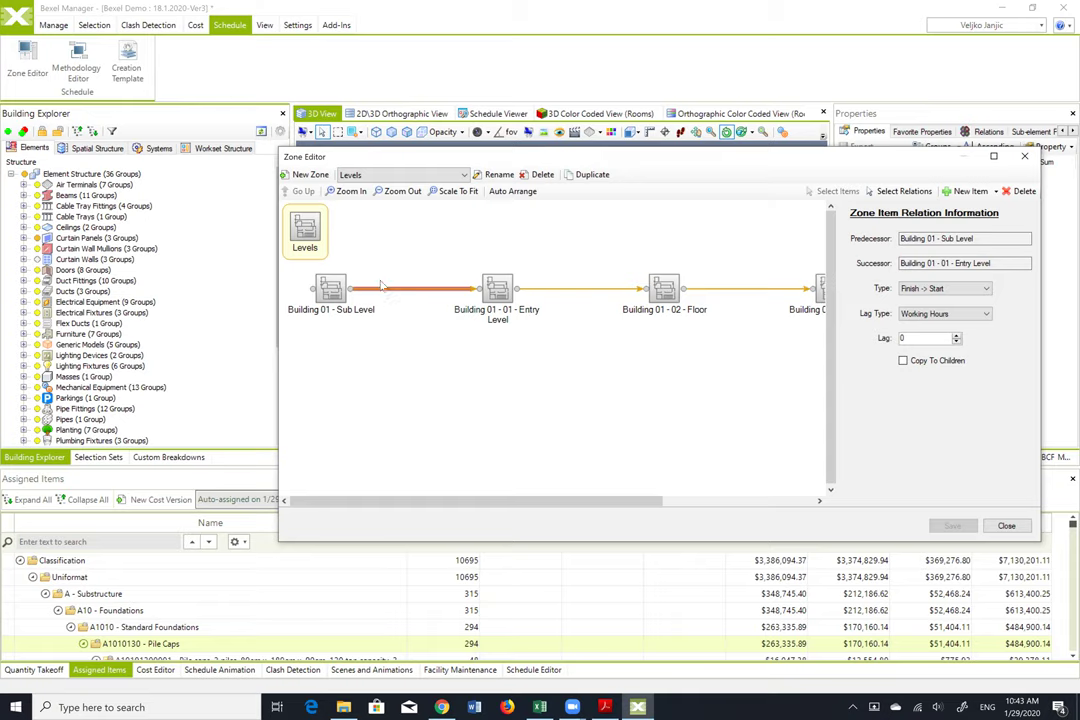
pyautogui.moveTo(640, 501)
pyautogui.mouseDown()
pyautogui.moveTo(705, 500)
pyautogui.moveTo(640, 501)
pyautogui.mouseUp()
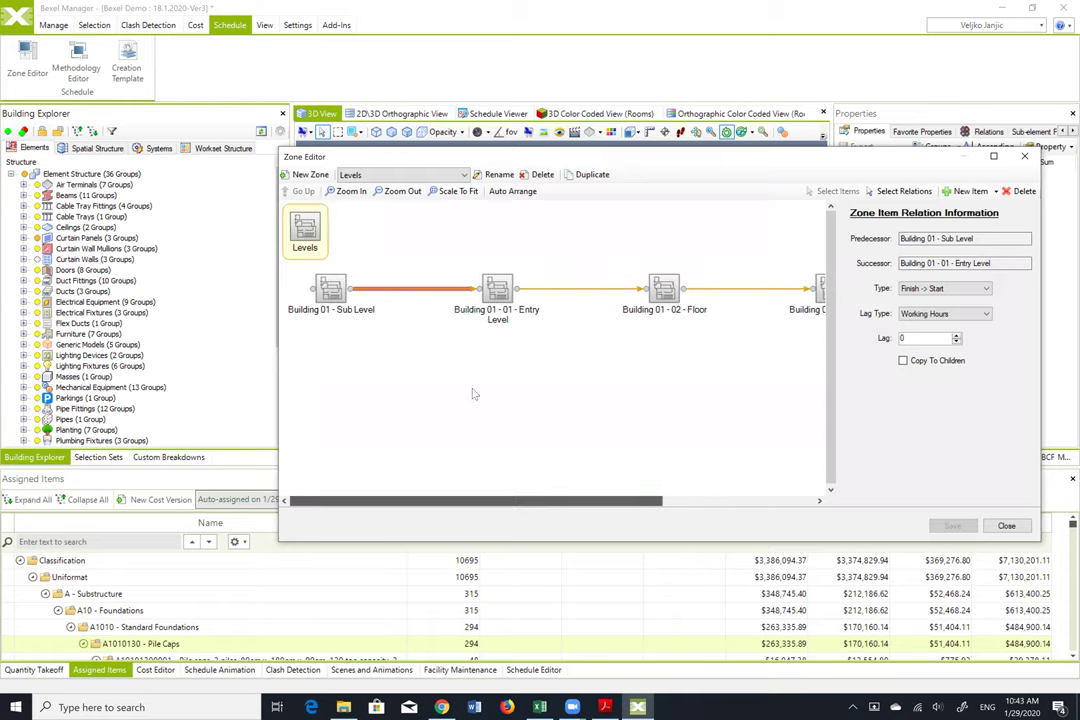
# Look at the phase sequence of the Construction Sequence LOB 3 zone and close the Zone Editor
pyautogui.click(420, 175)
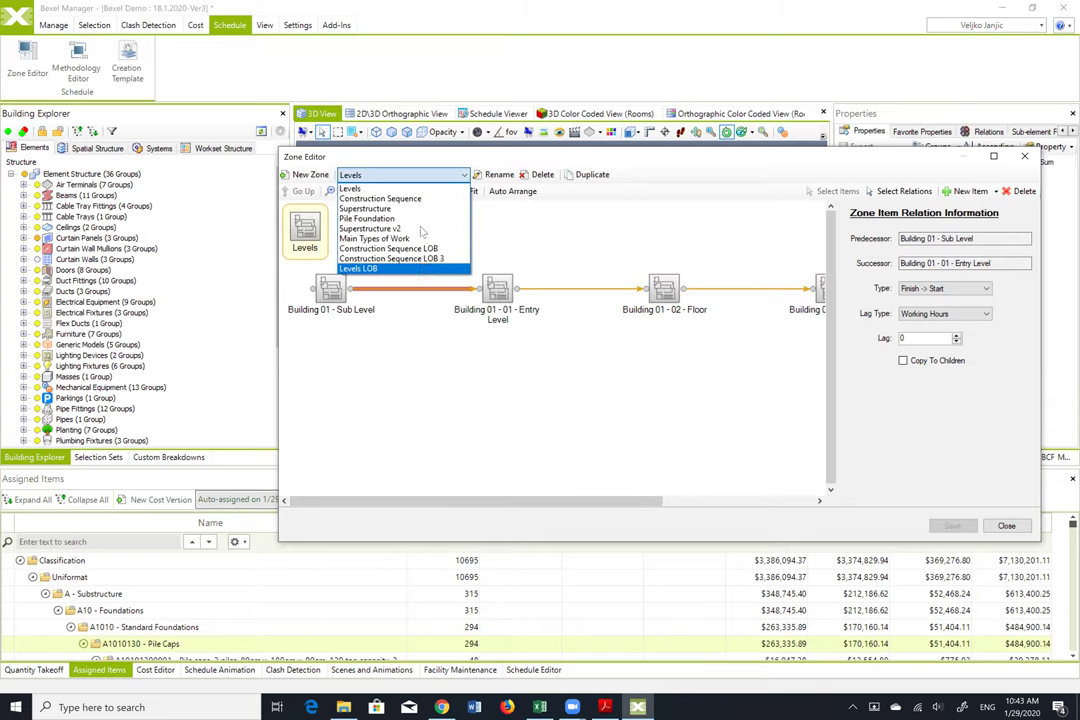
pyautogui.click(428, 259)
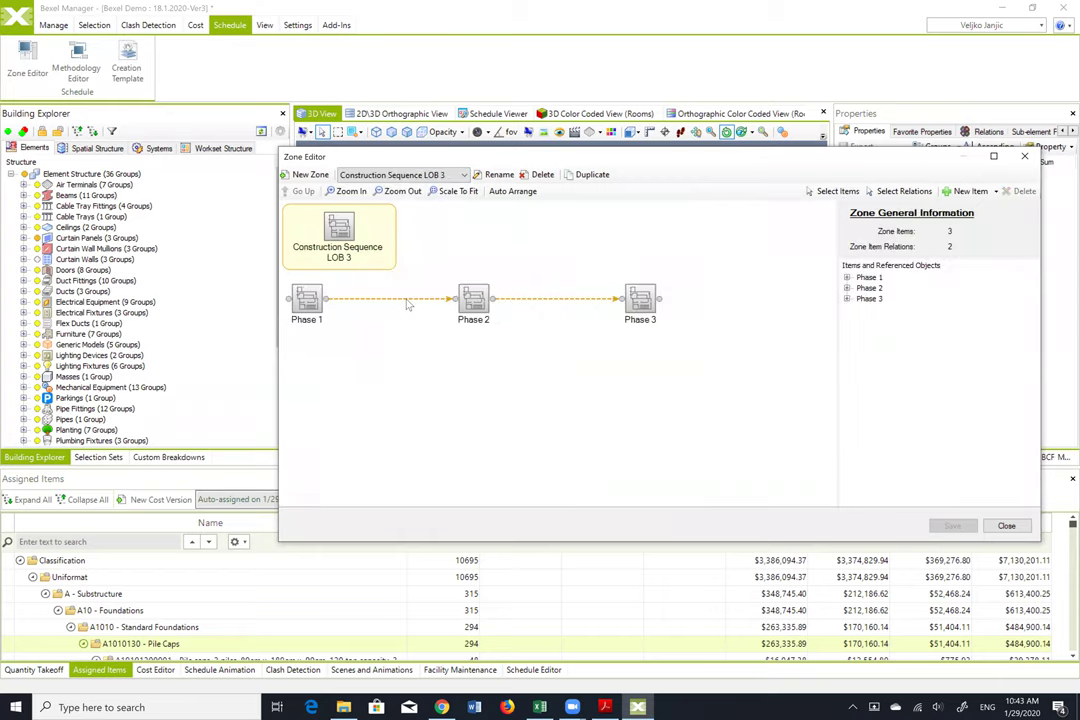
pyautogui.click(1035, 160)
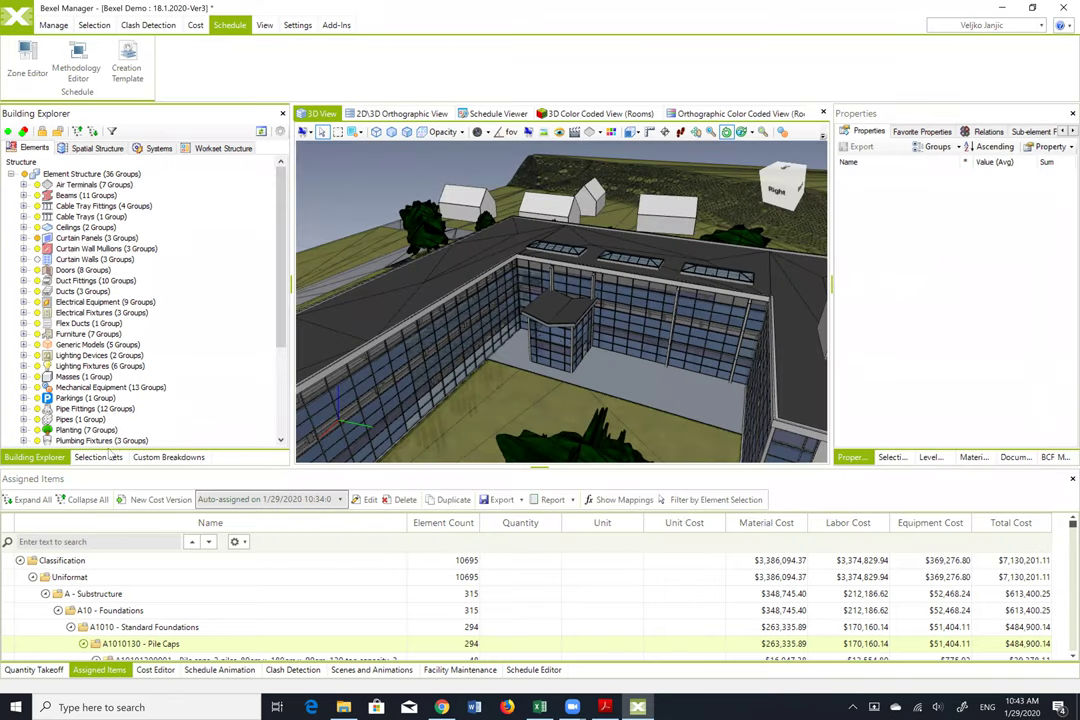
# Bring up the selection sets and toggle the visibility of construction Phase 1 and Phase 3 off and on again
pyautogui.click(103, 457)
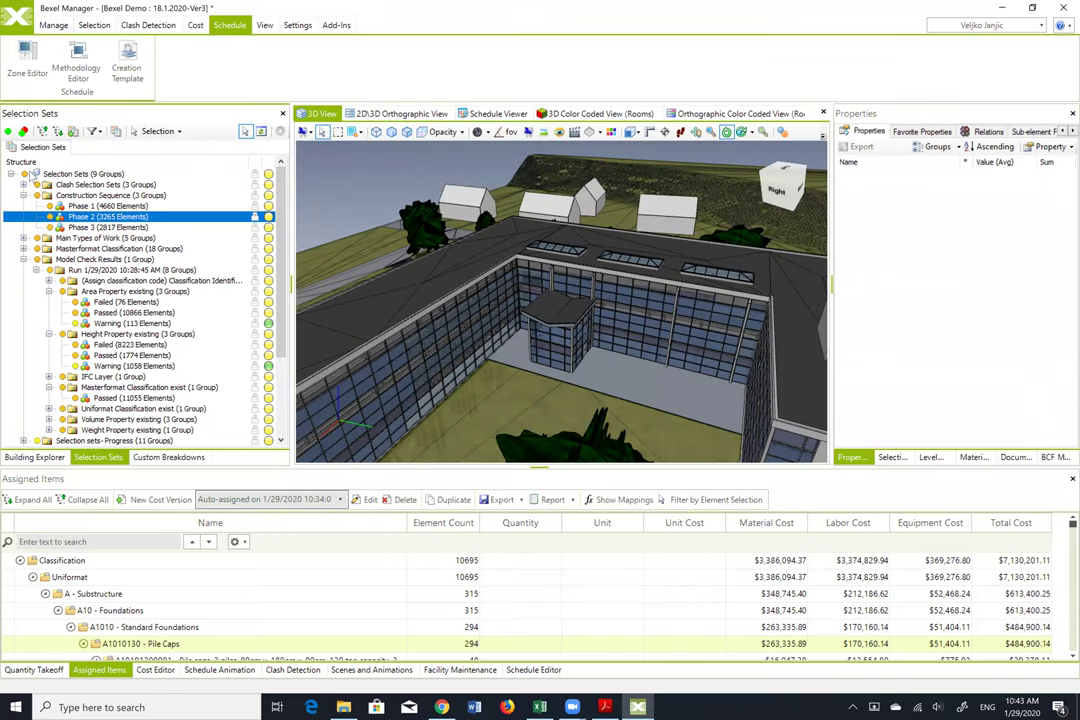
pyautogui.click(48, 205)
pyautogui.click(48, 205)
pyautogui.click(49, 228)
pyautogui.click(49, 228)
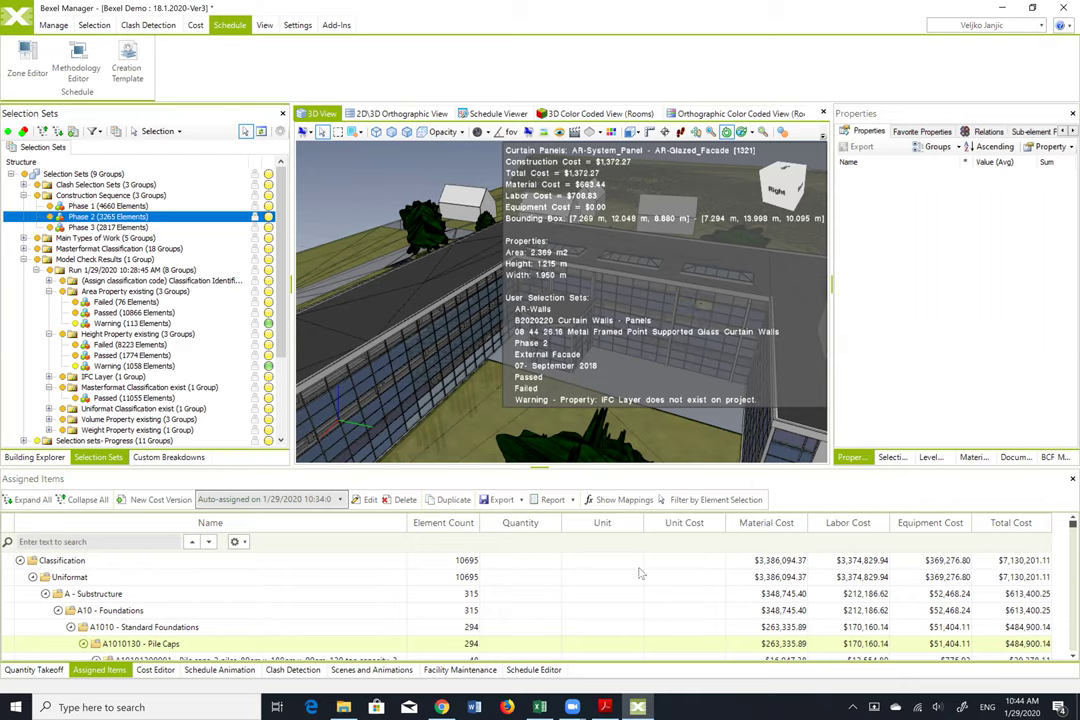
# Create a new schedule named Webinar with no baseline and the Uniformat (Auto-assigned) cost version
pyautogui.click(543, 674)
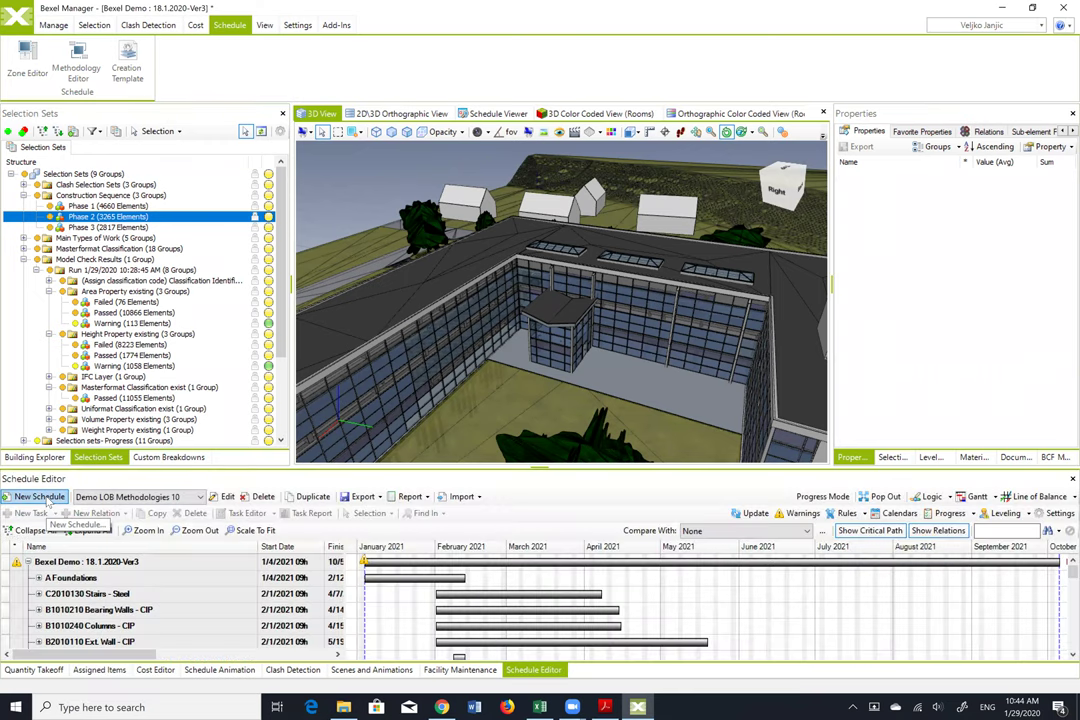
pyautogui.click(40, 497)
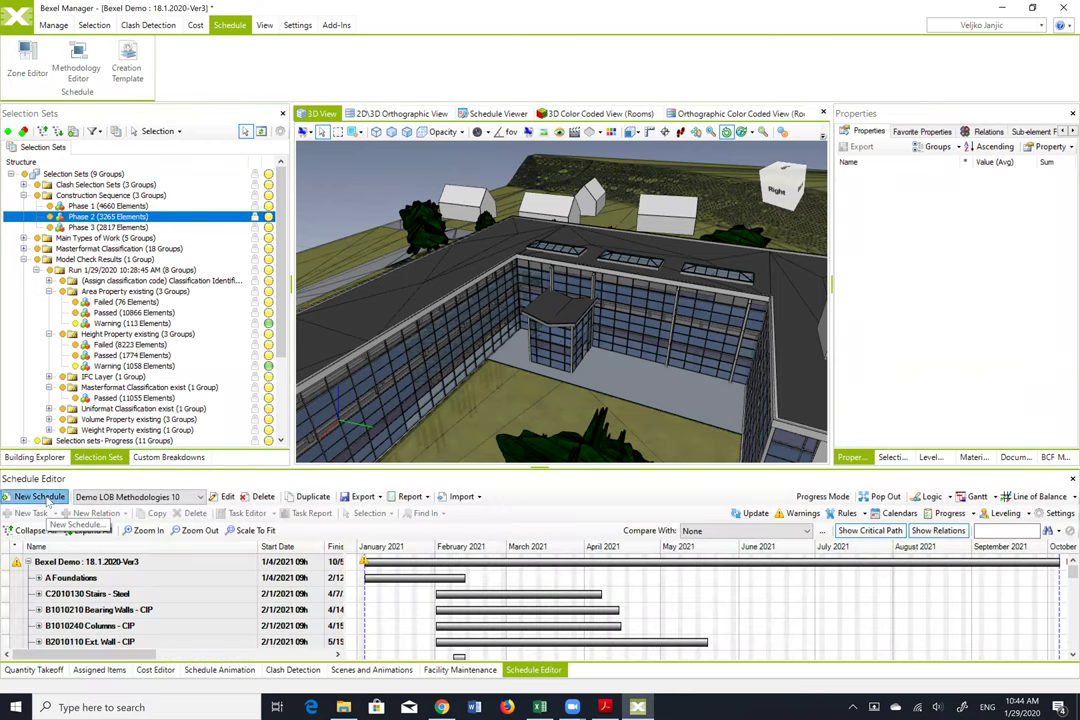
pyautogui.write('Webinar')
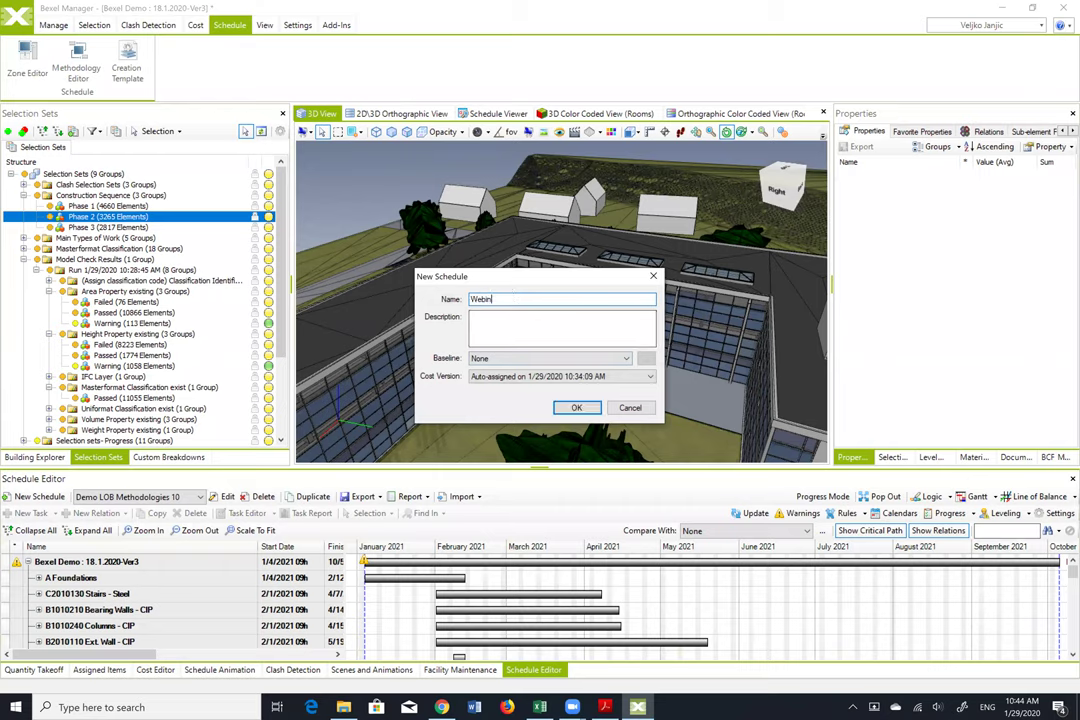
pyautogui.click(590, 376)
pyautogui.click(520, 397)
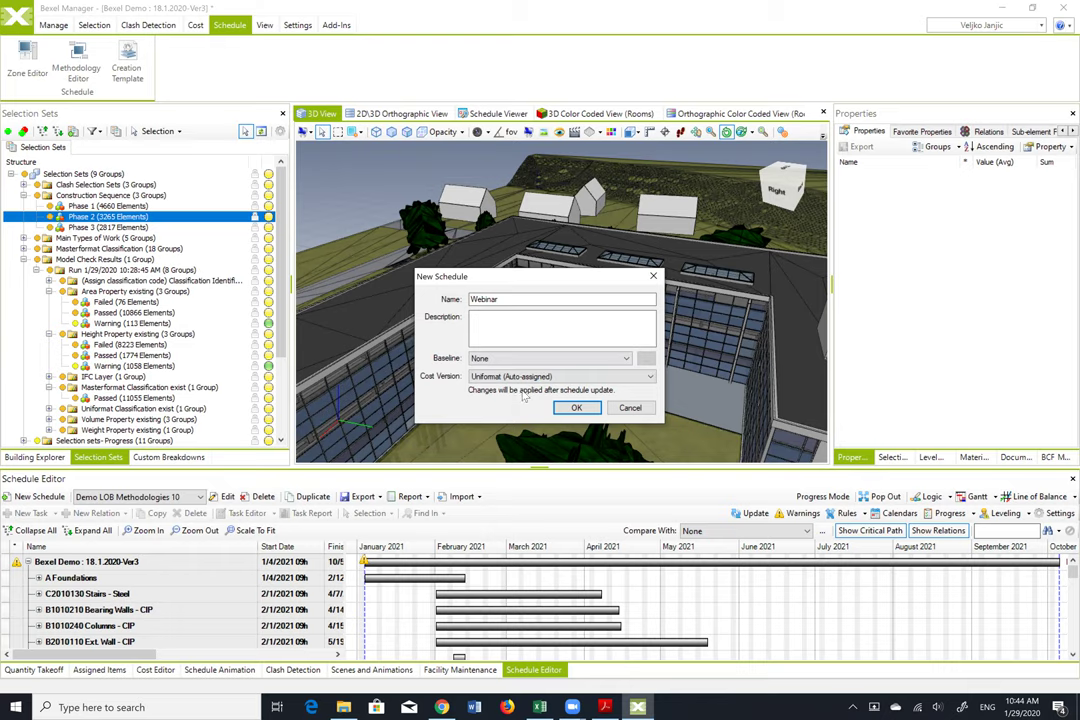
pyautogui.click(581, 359)
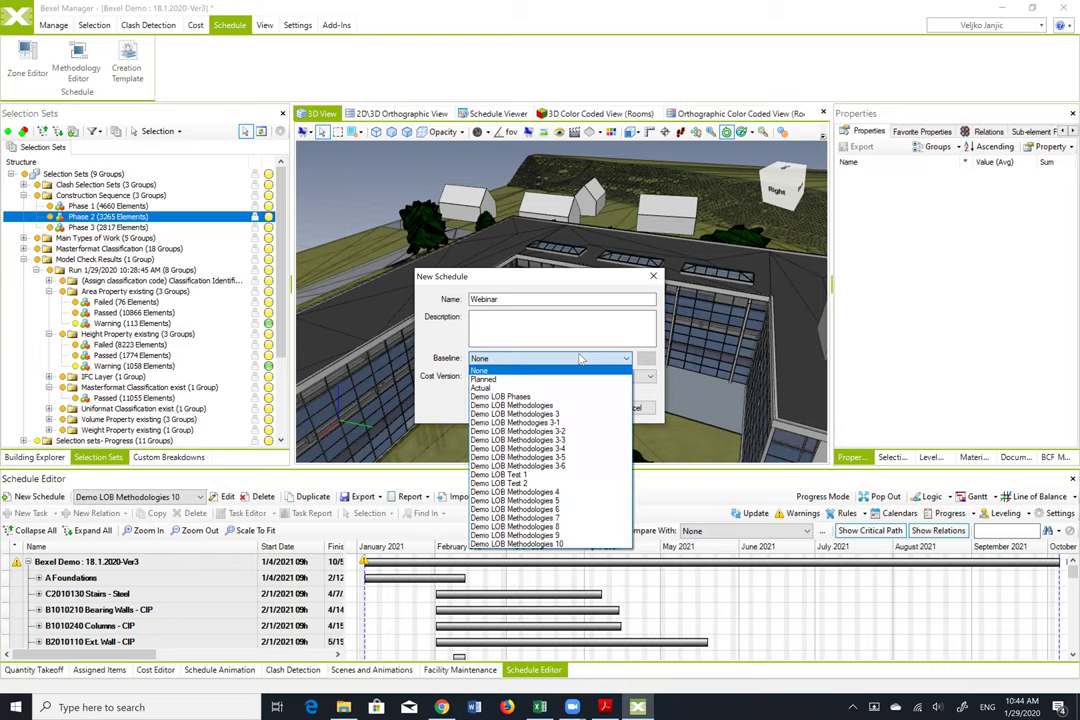
pyautogui.click(581, 359)
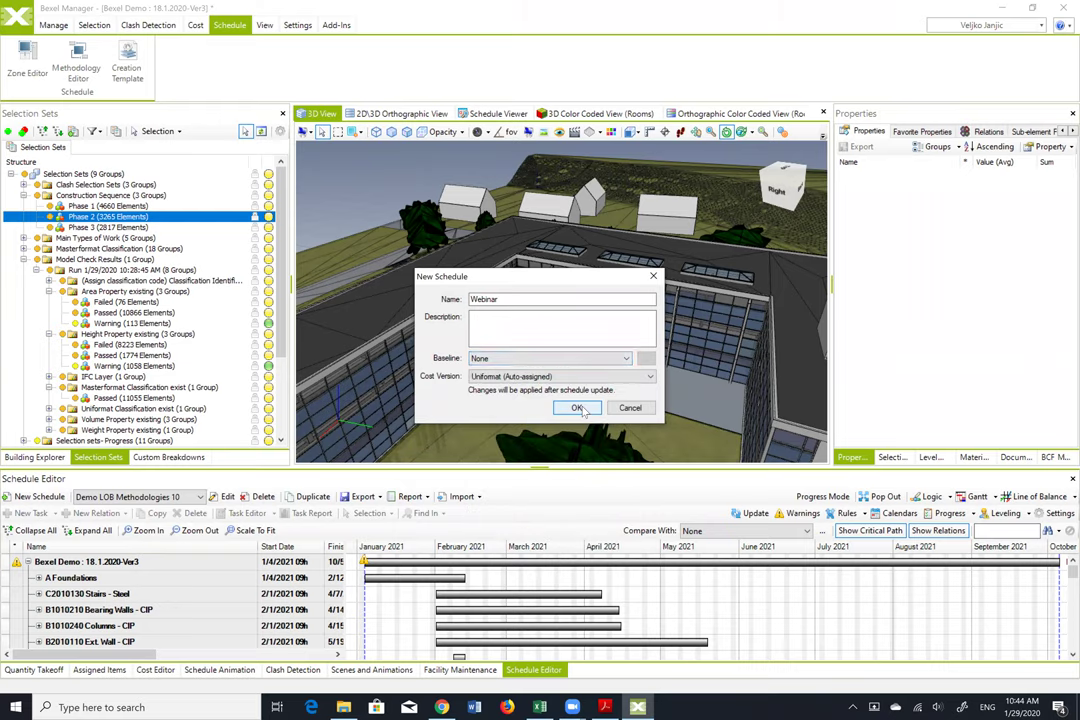
pyautogui.click(578, 408)
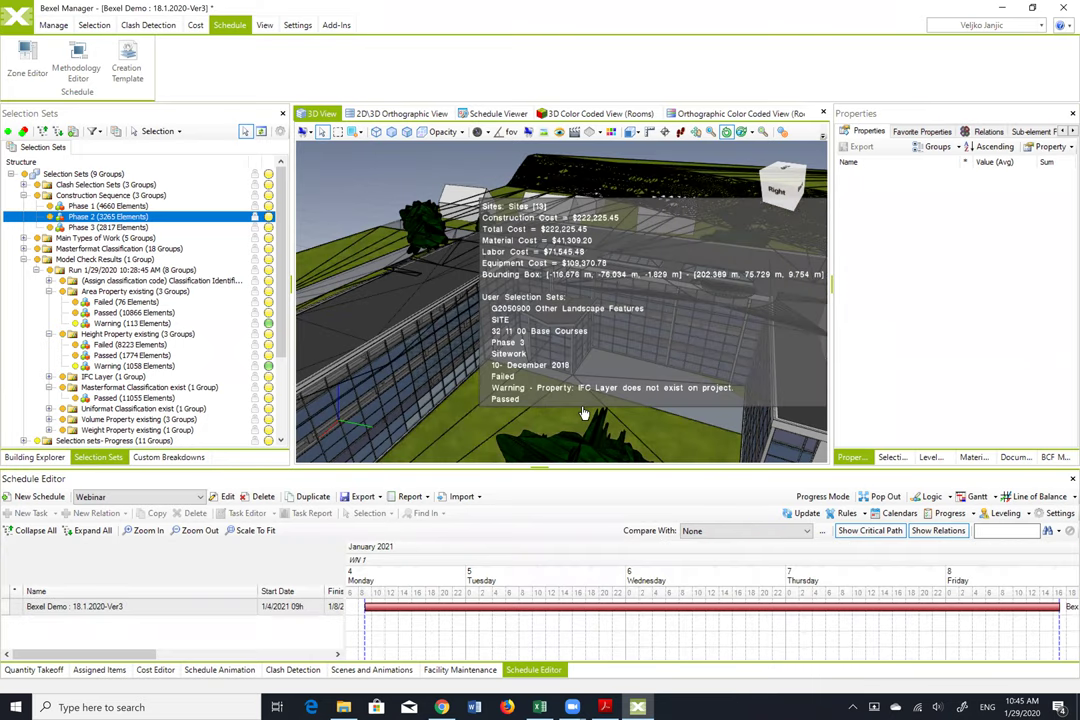
pyautogui.click(119, 609)
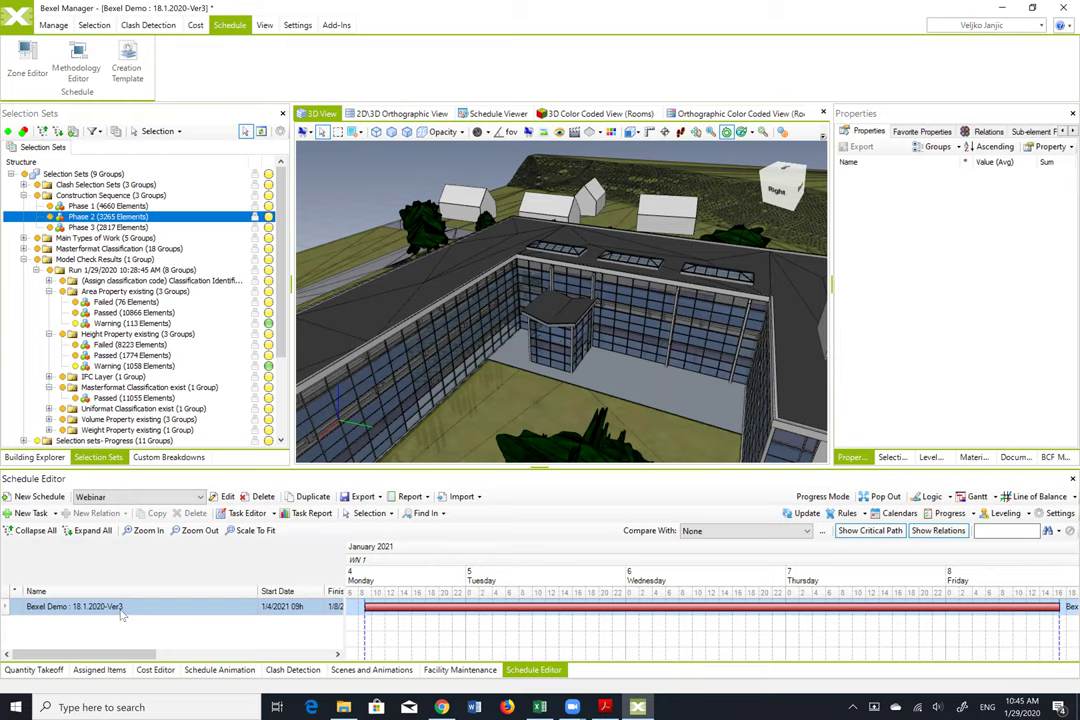
pyautogui.click(59, 513)
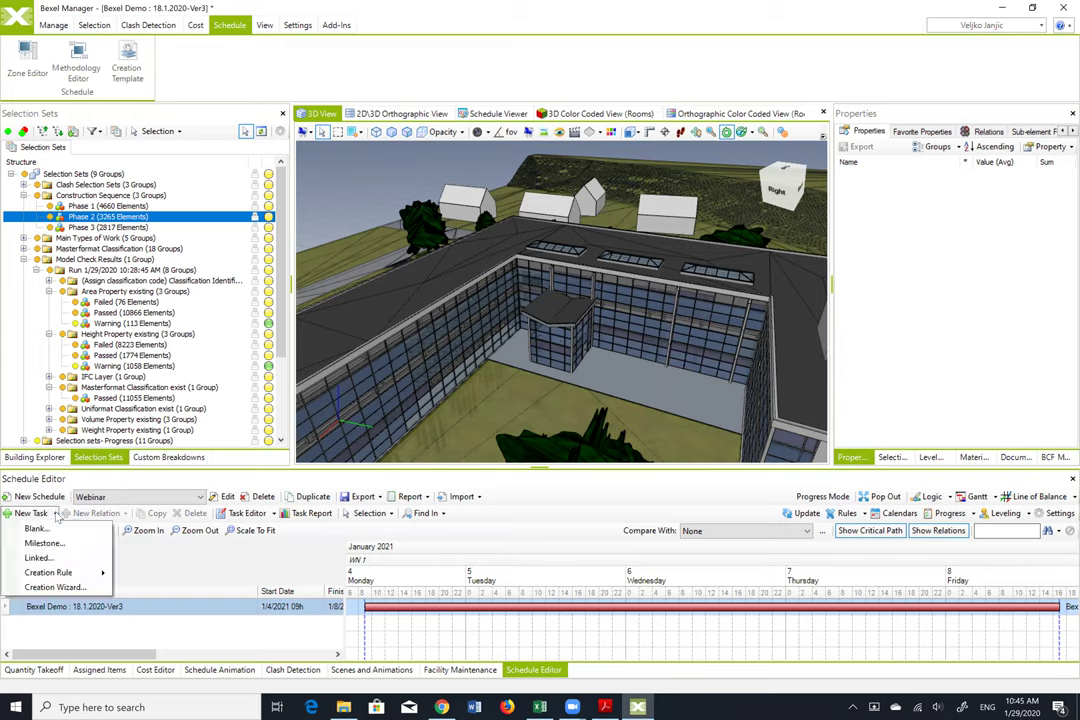
pyautogui.click(55, 588)
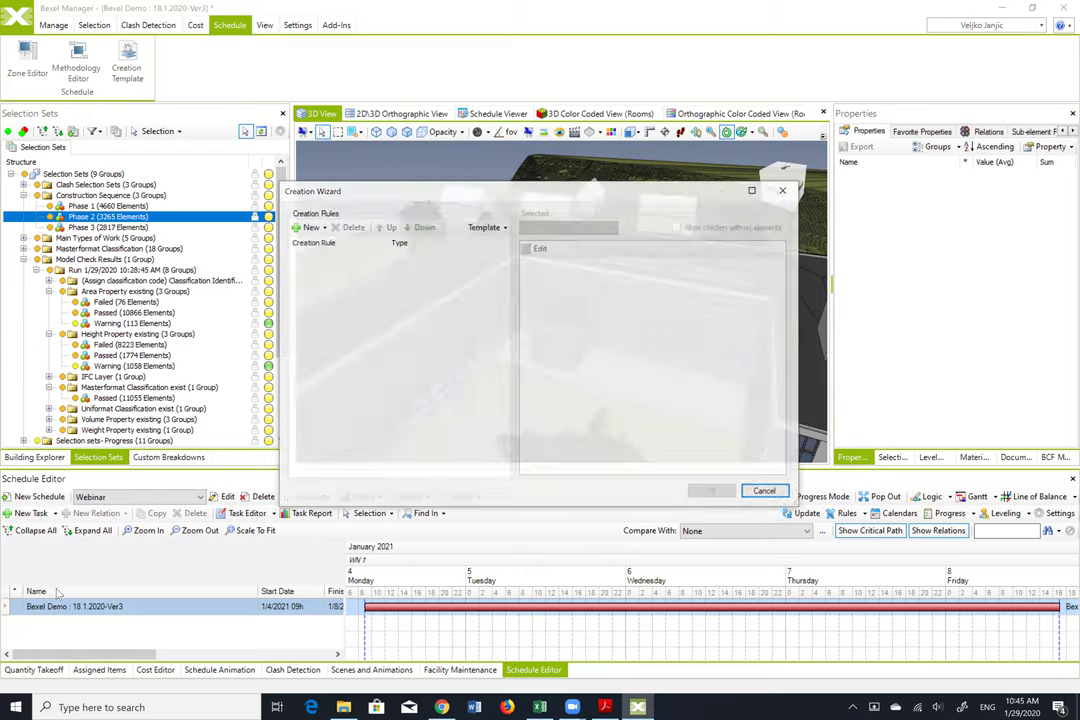
pyautogui.click(505, 228)
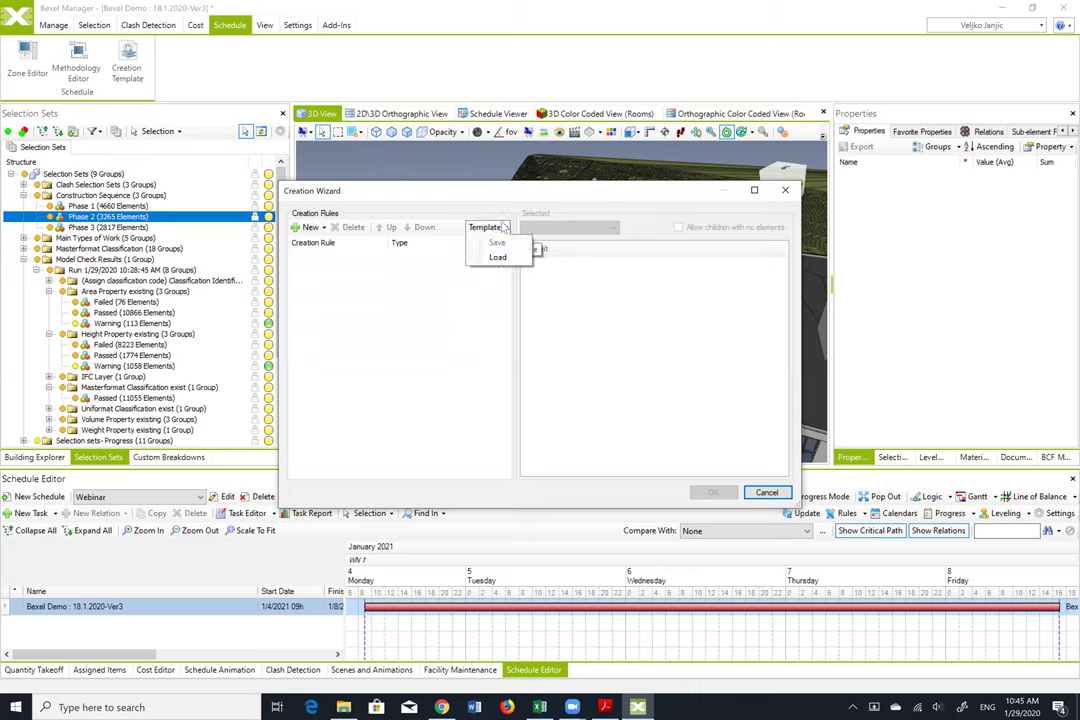
pyautogui.click(495, 258)
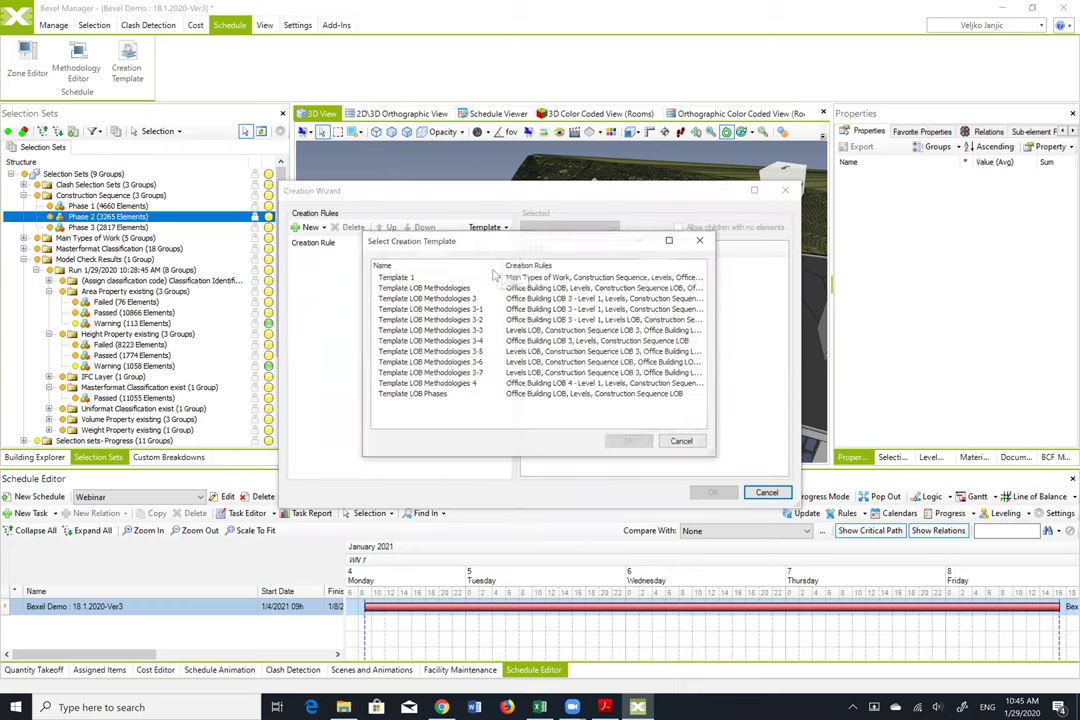
pyautogui.click(466, 385)
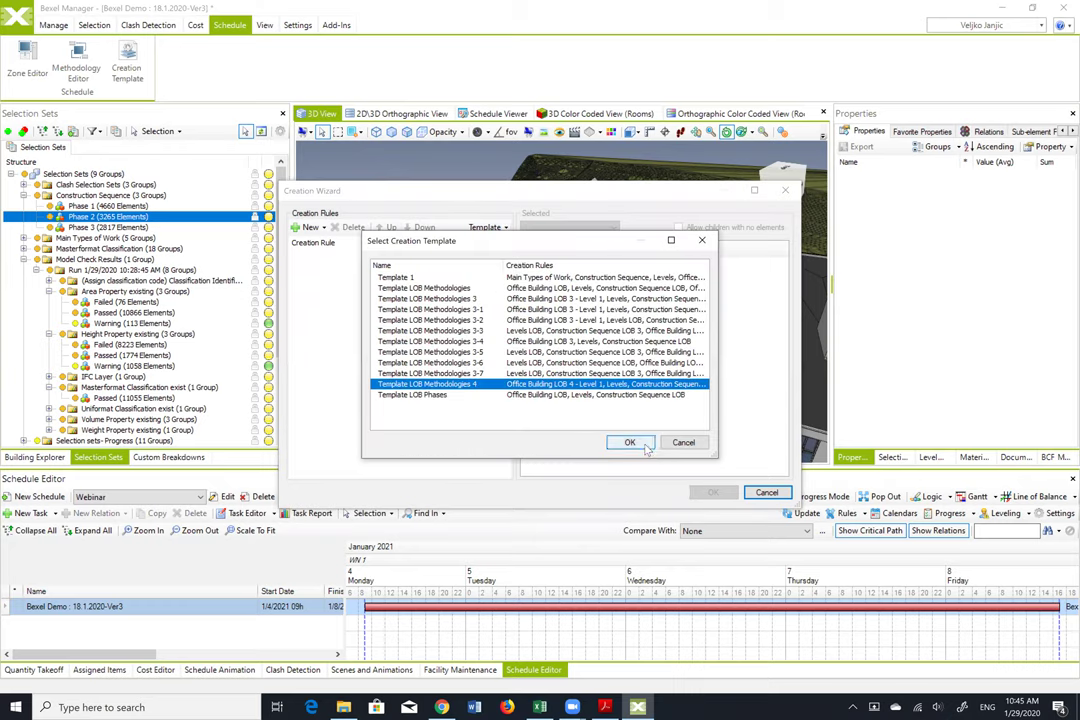
pyautogui.click(644, 444)
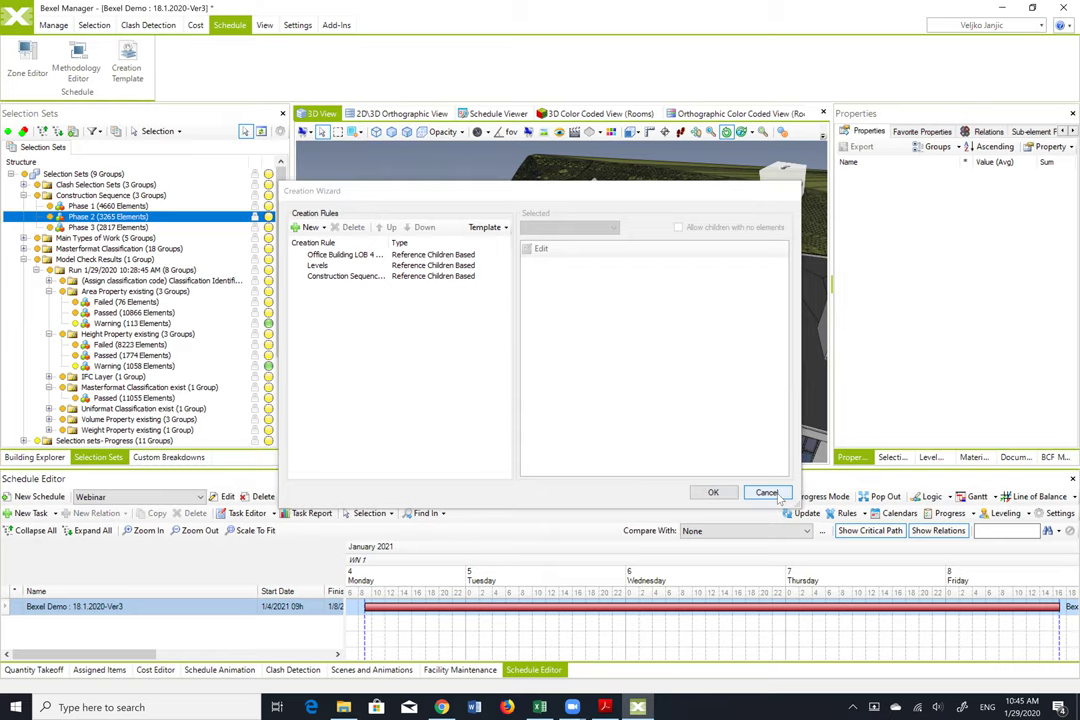
pyautogui.click(777, 496)
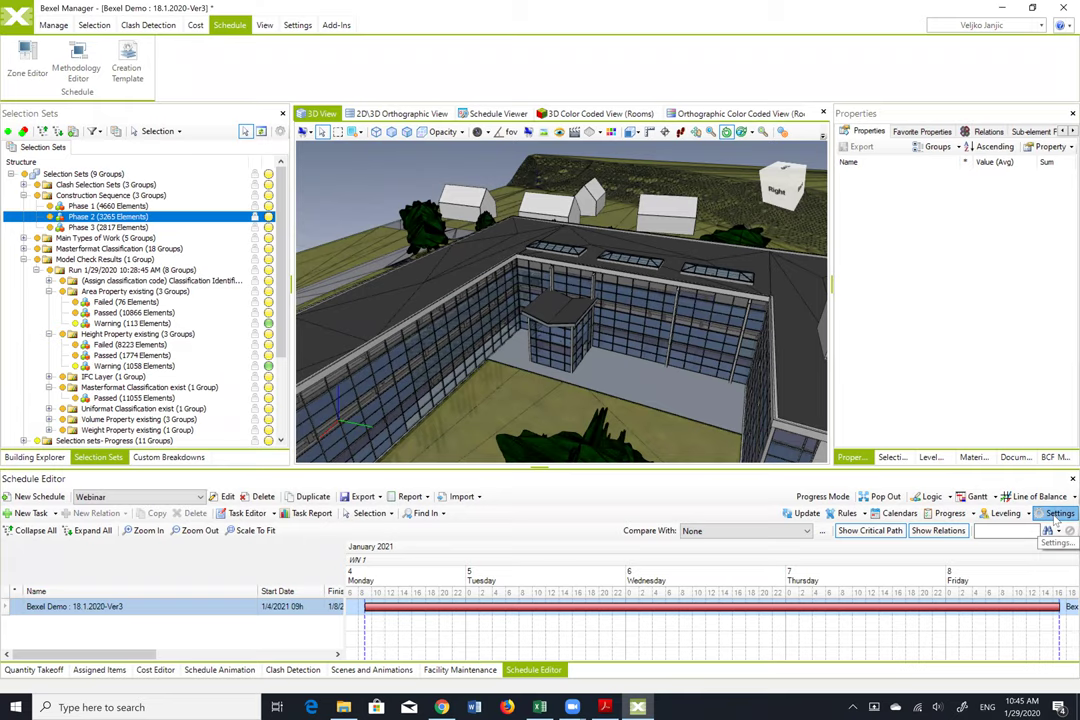
# In the schedule settings, choose Successor Calendar for the working hour lag and As Soon As Possible for task constraint priority
pyautogui.click(1057, 515)
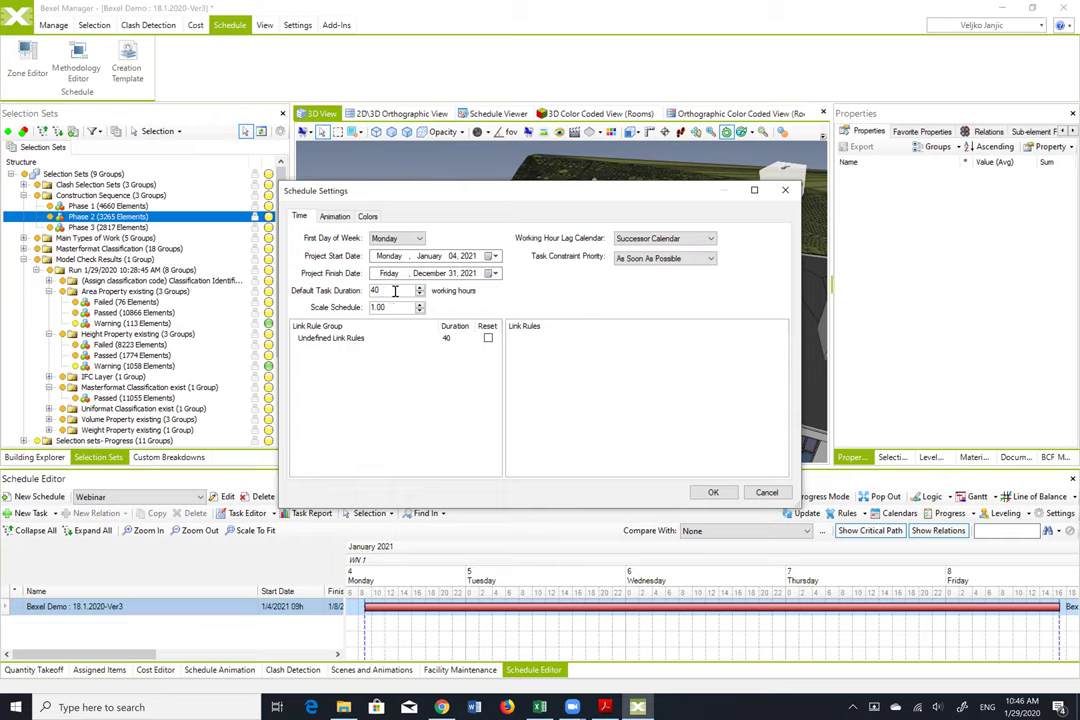
pyautogui.click(705, 240)
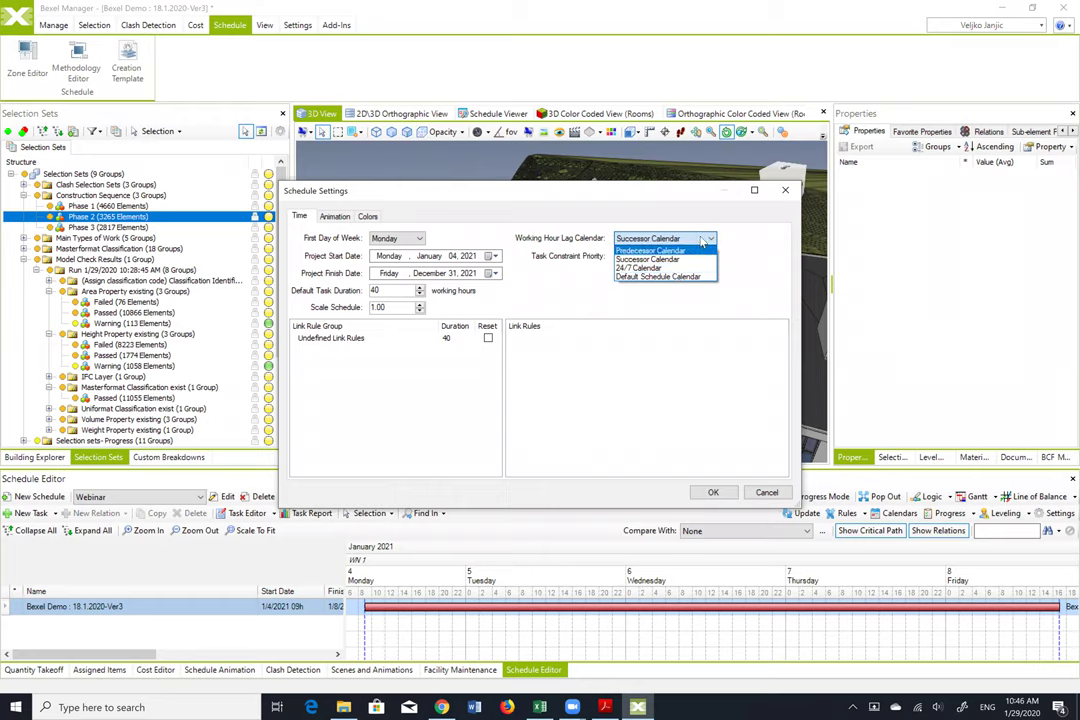
pyautogui.click(684, 259)
pyautogui.press('Tab')
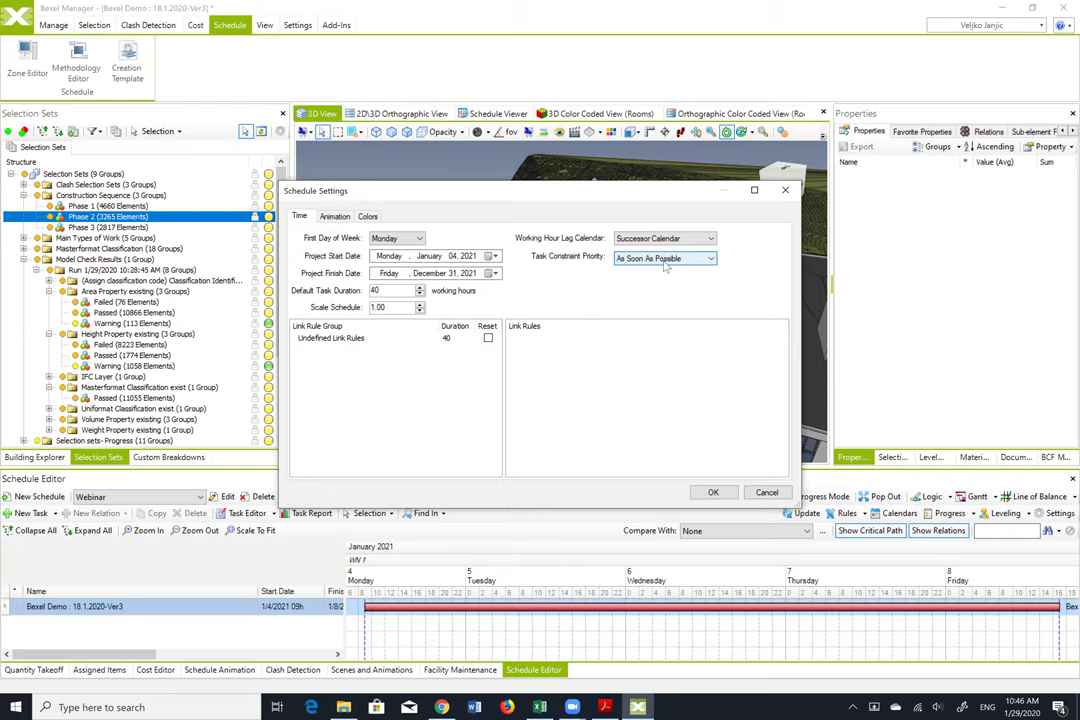
pyautogui.click(664, 259)
pyautogui.click(660, 268)
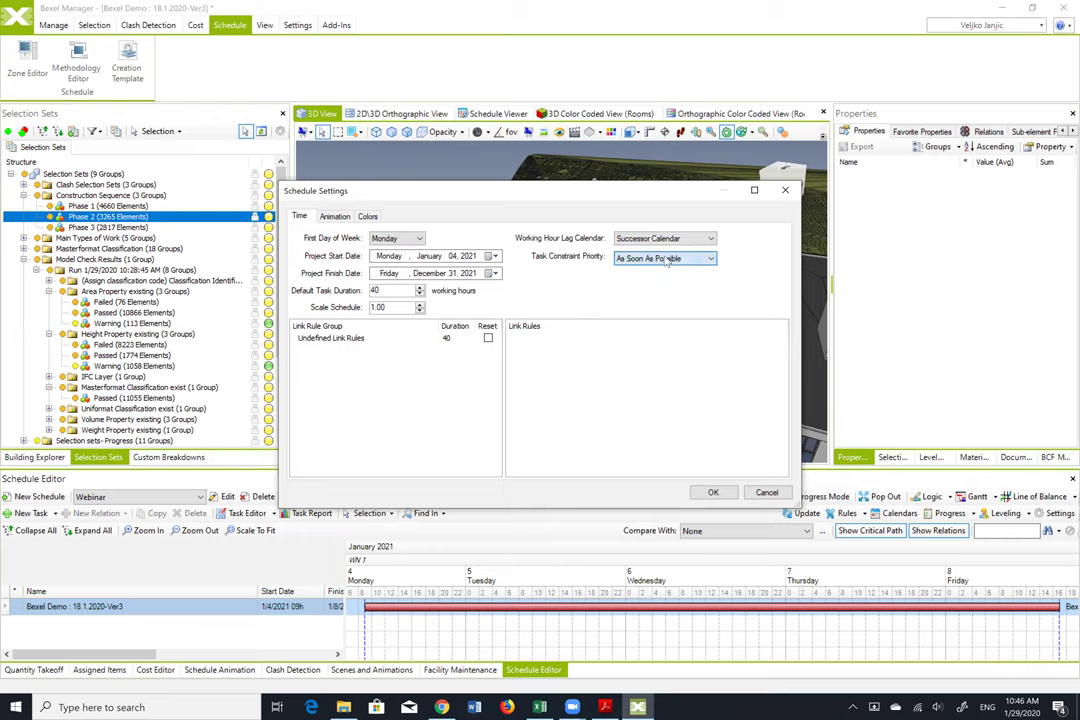
pyautogui.click(713, 493)
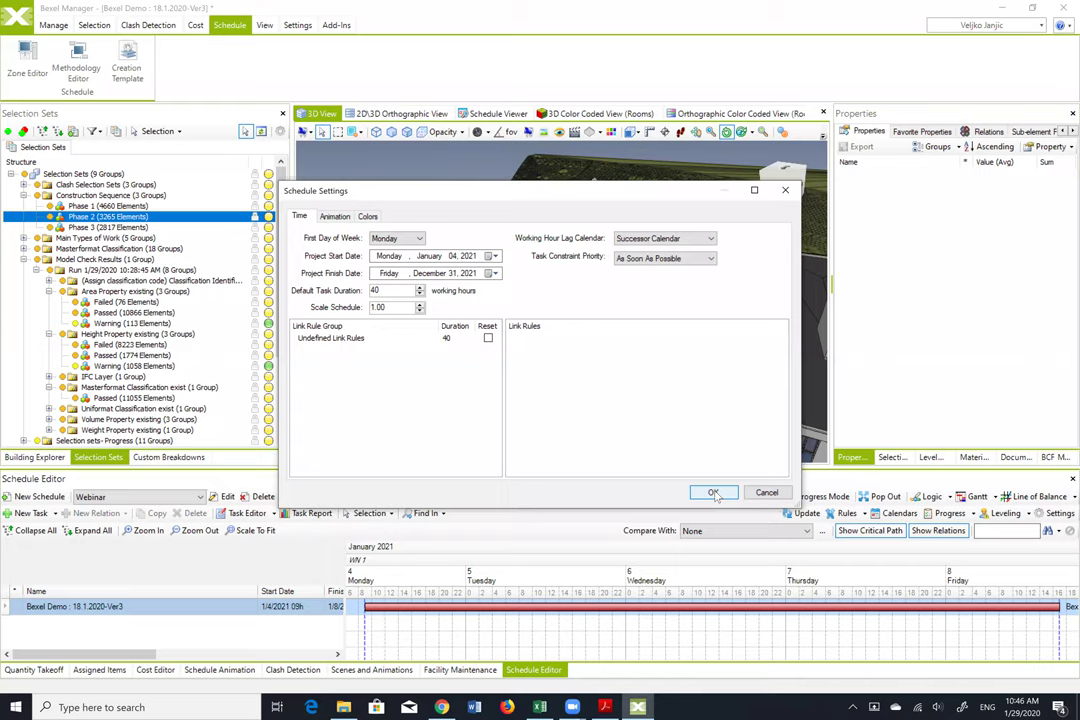
pyautogui.click(713, 493)
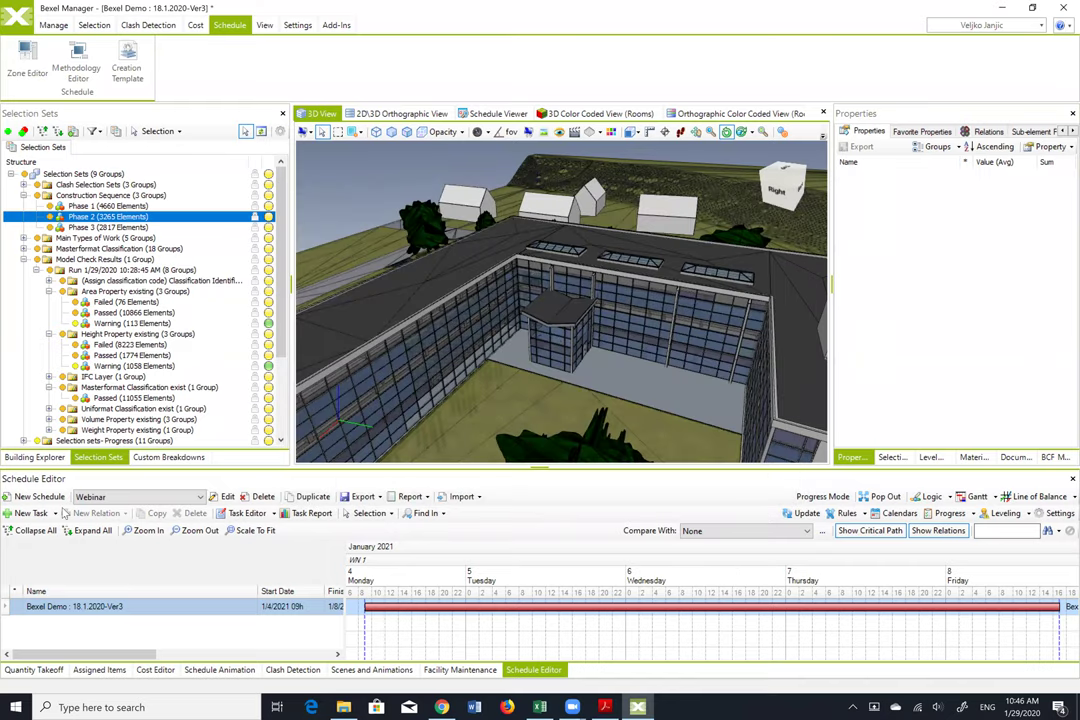
# Generate the schedule's tasks with the Creation Wizard from the creation template Template LOB Methodologies 4
pyautogui.click(56, 513)
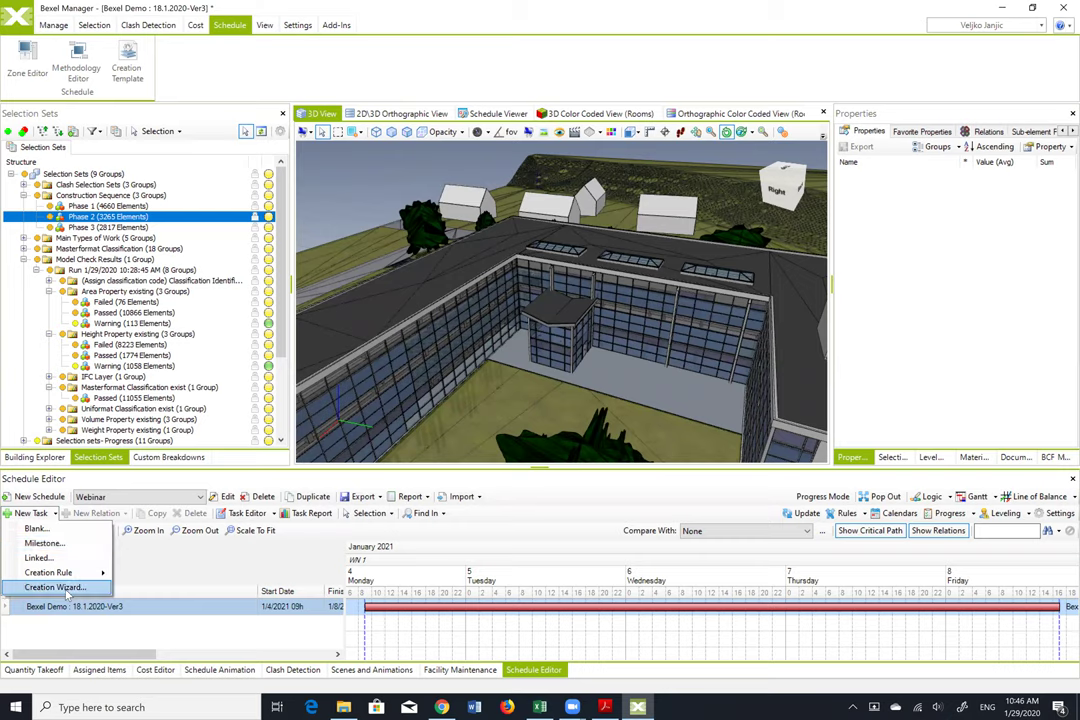
pyautogui.click(45, 588)
pyautogui.click(485, 227)
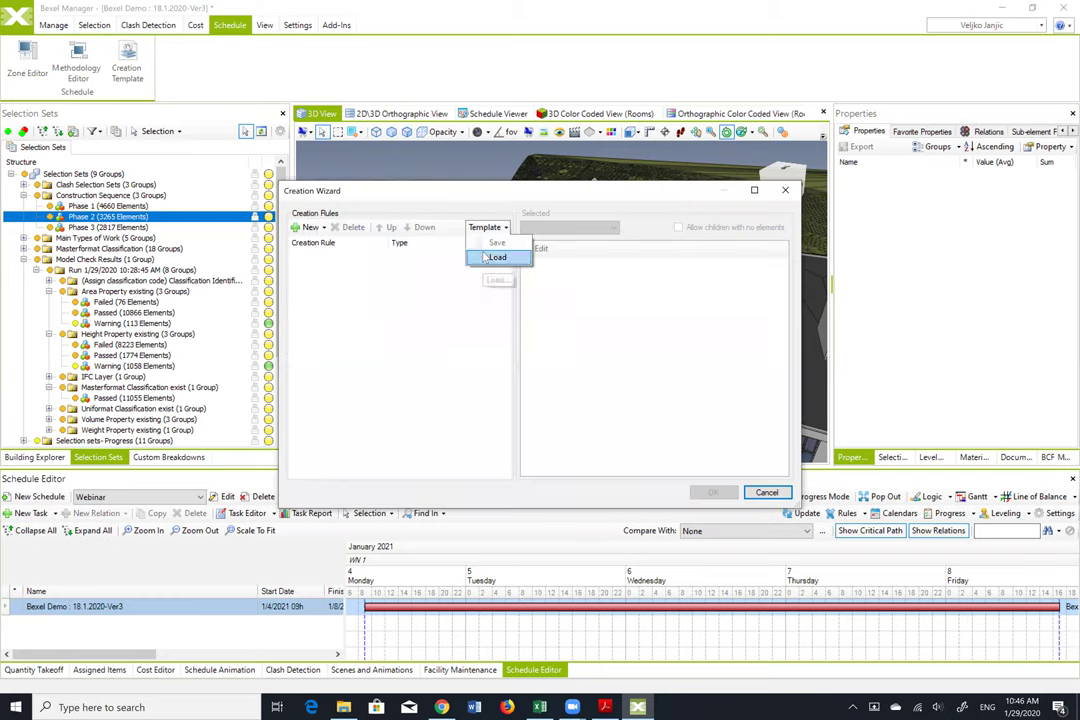
pyautogui.click(480, 278)
pyautogui.click(455, 384)
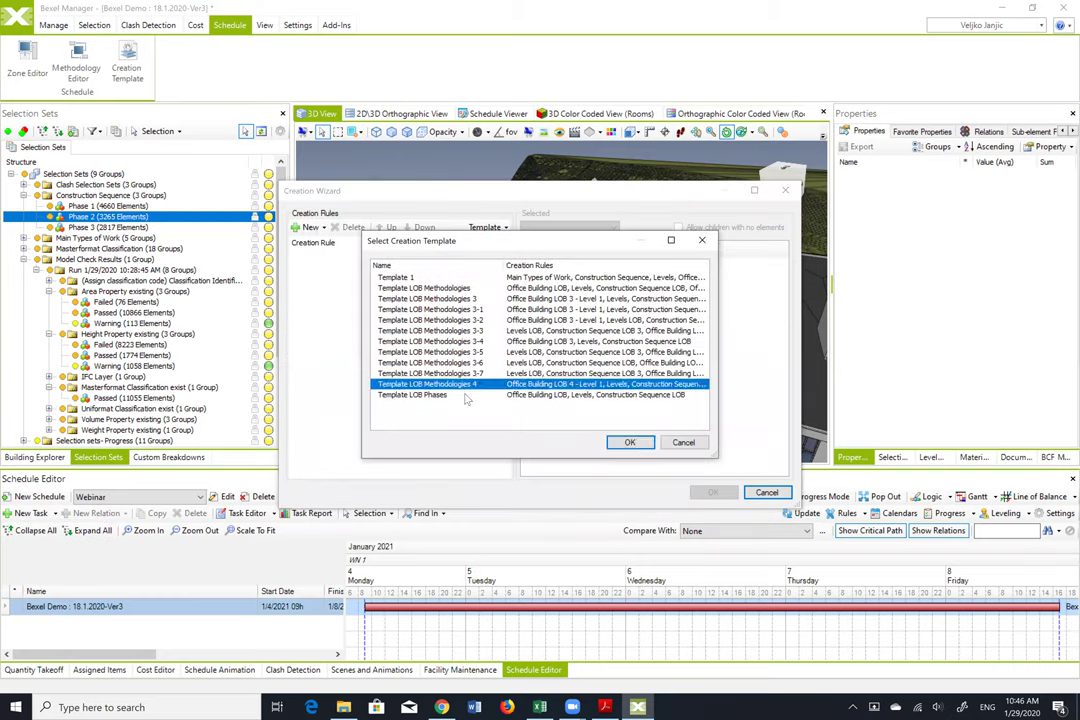
pyautogui.click(640, 443)
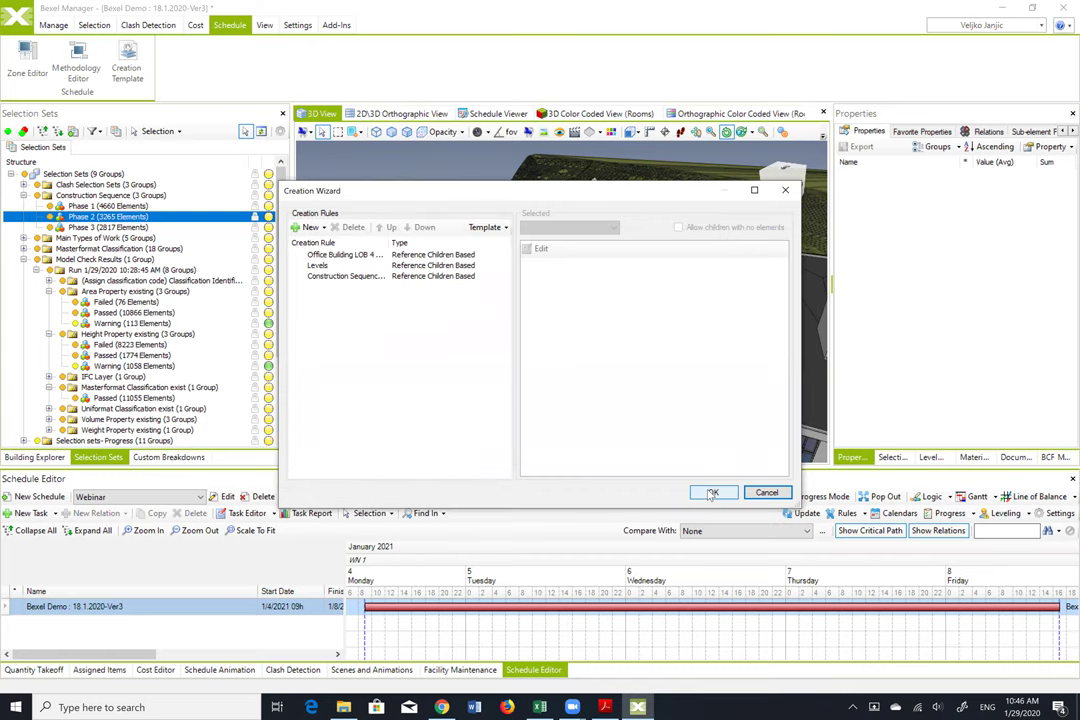
pyautogui.click(712, 493)
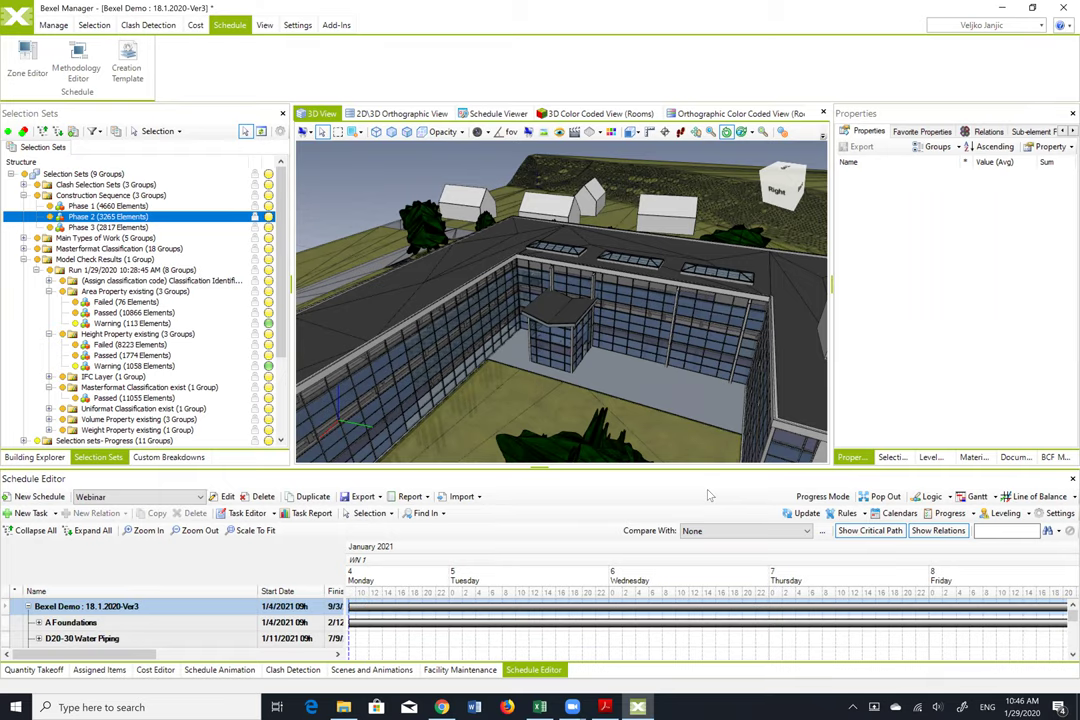
# Scale the Gantt chart to fit, pop out the Schedule Editor into its own window and expand all tasks
pyautogui.moveTo(622, 465); pyautogui.dragTo(624, 408)
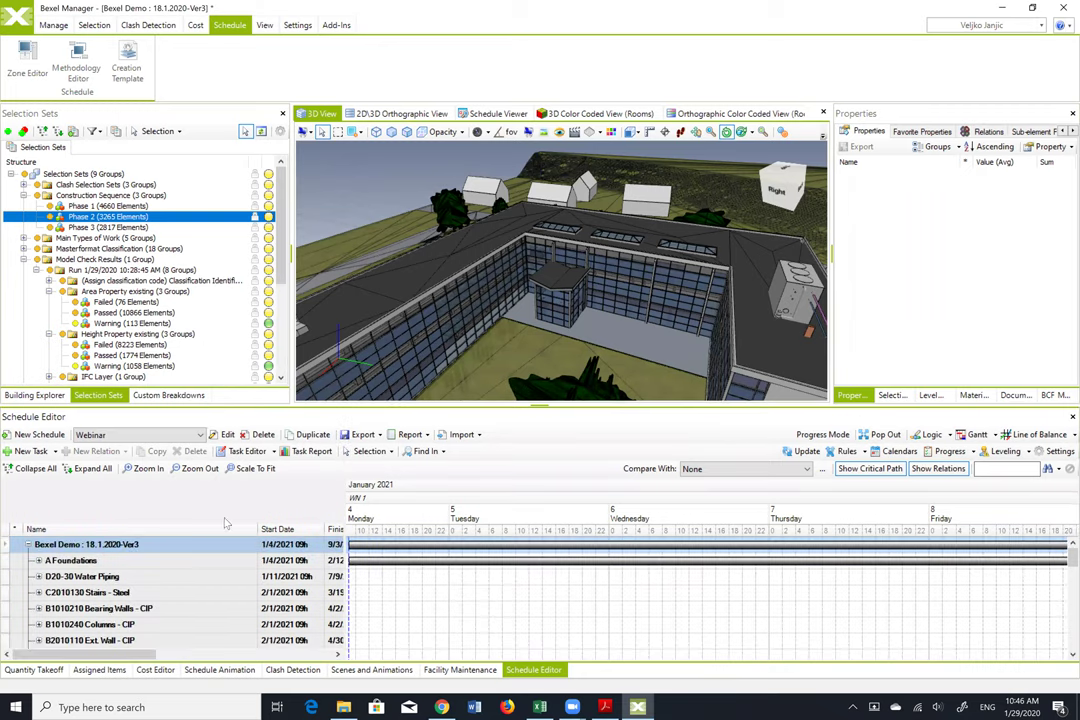
pyautogui.click(252, 468)
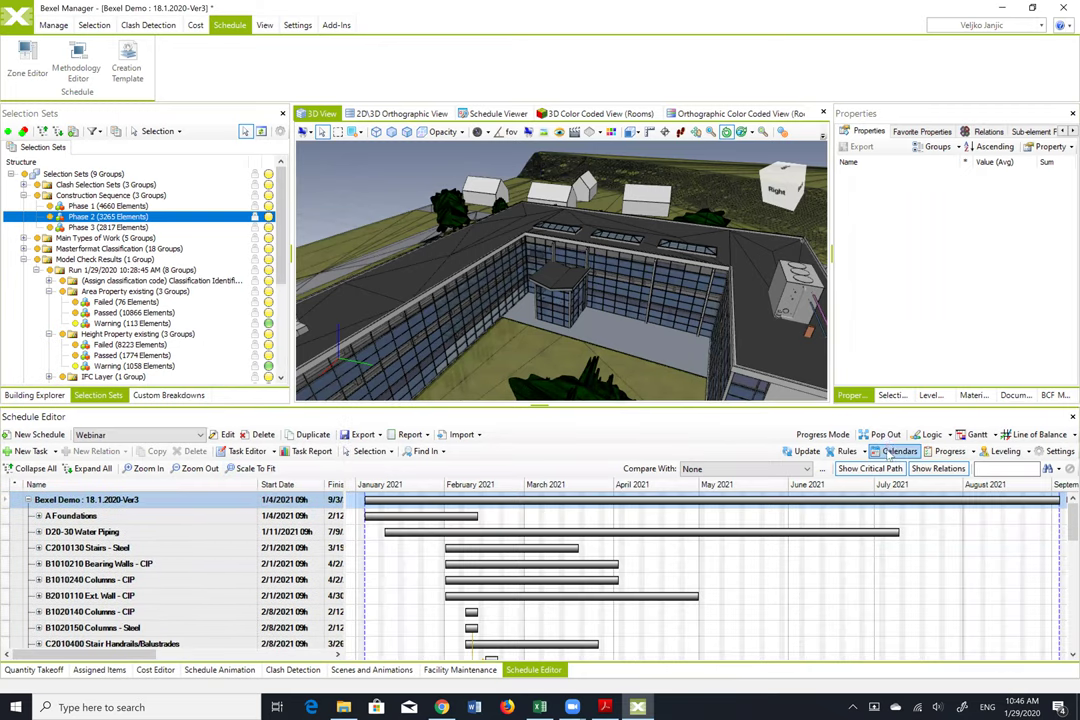
pyautogui.click(884, 434)
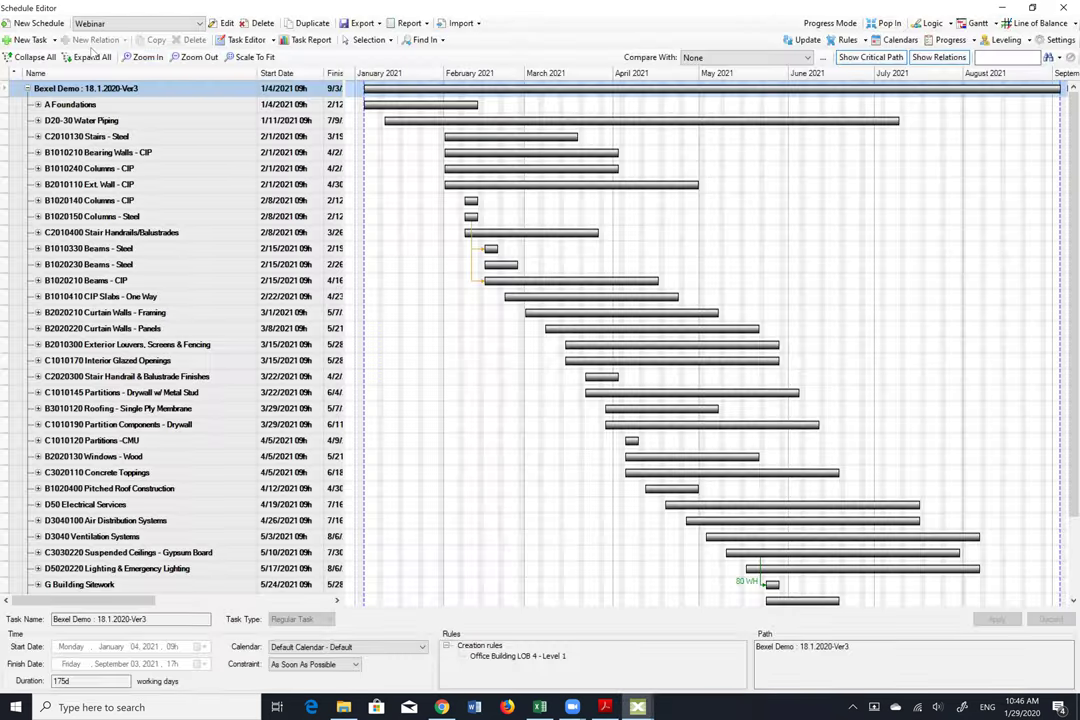
pyautogui.click(90, 57)
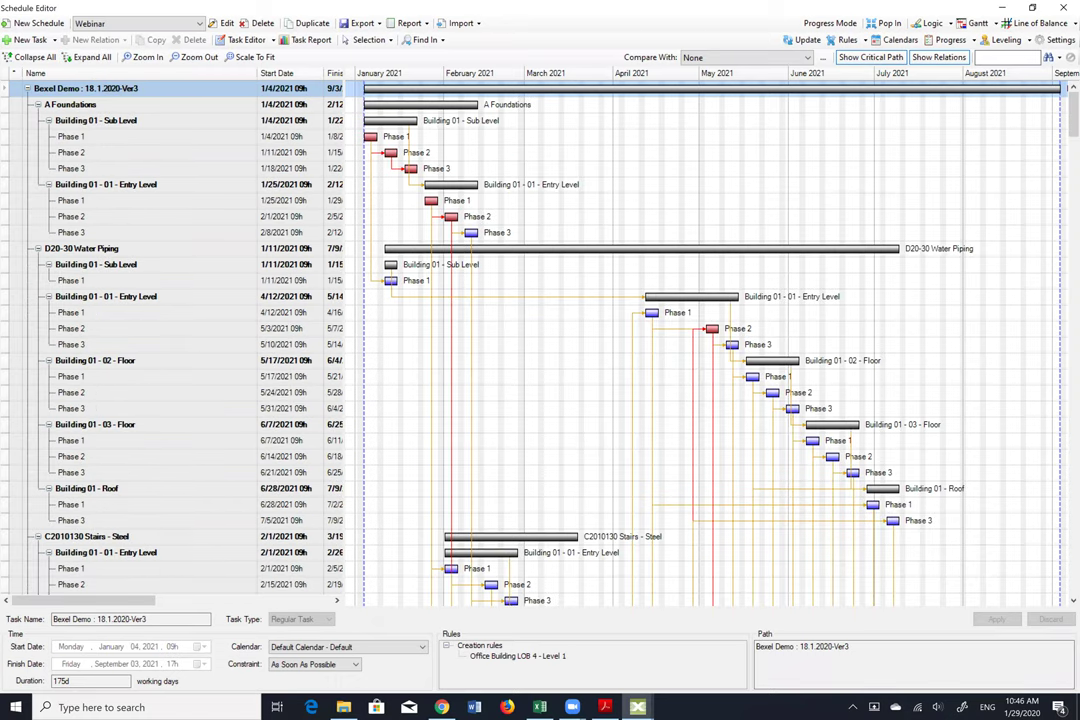
# Look through the generated tasks, their levels and phases, and their relations in the expanded Gantt chart
pyautogui.scroll(-3, 540, 340)
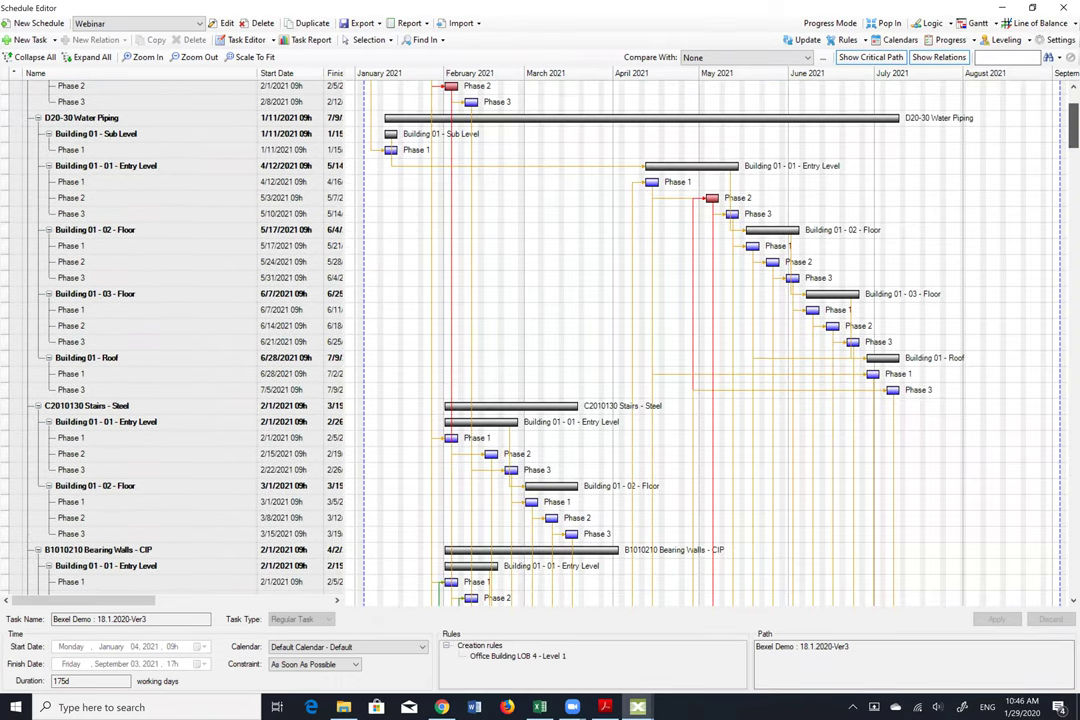
pyautogui.scroll(-12, 540, 340)
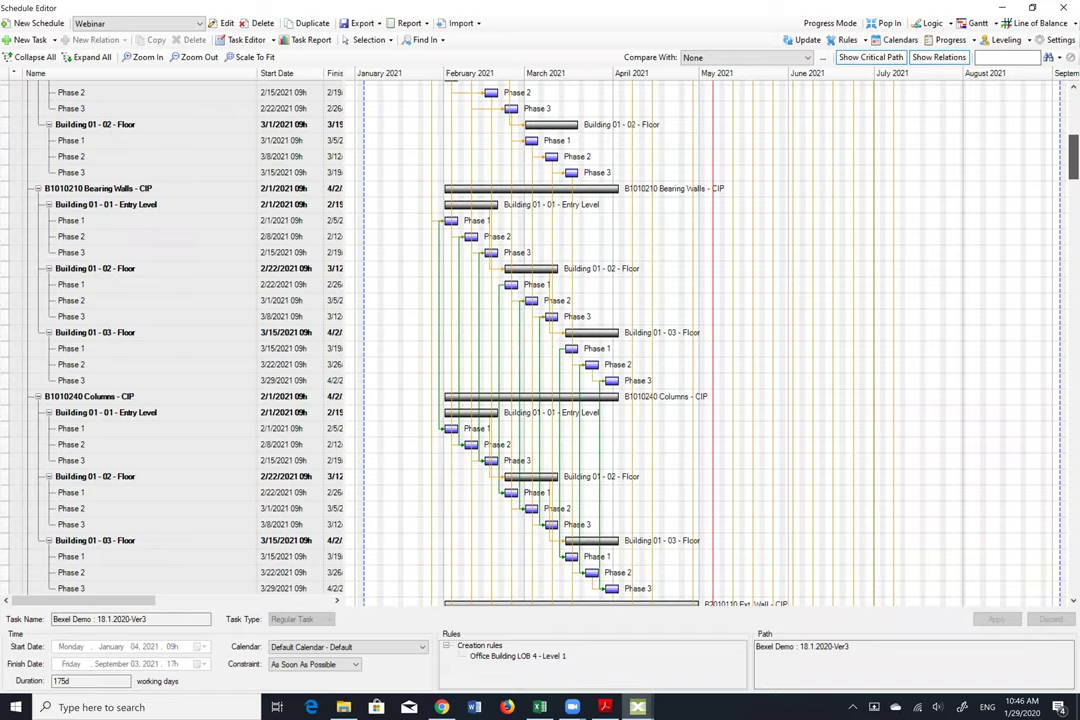
pyautogui.scroll(-15, 540, 340)
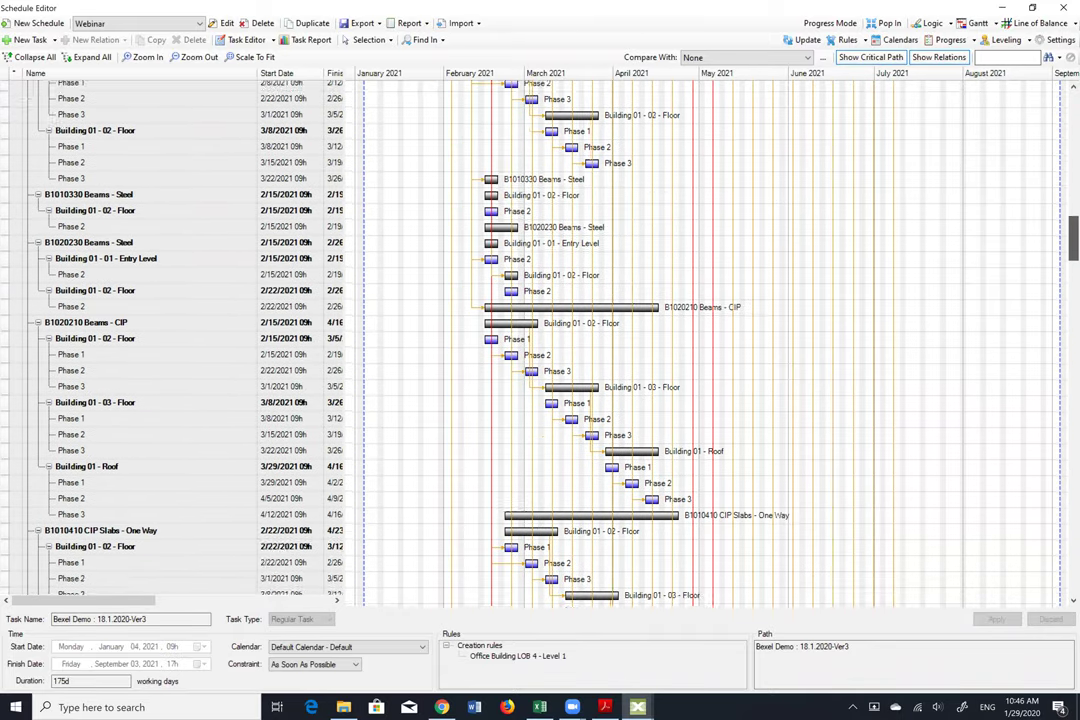
pyautogui.scroll(-15, 540, 340)
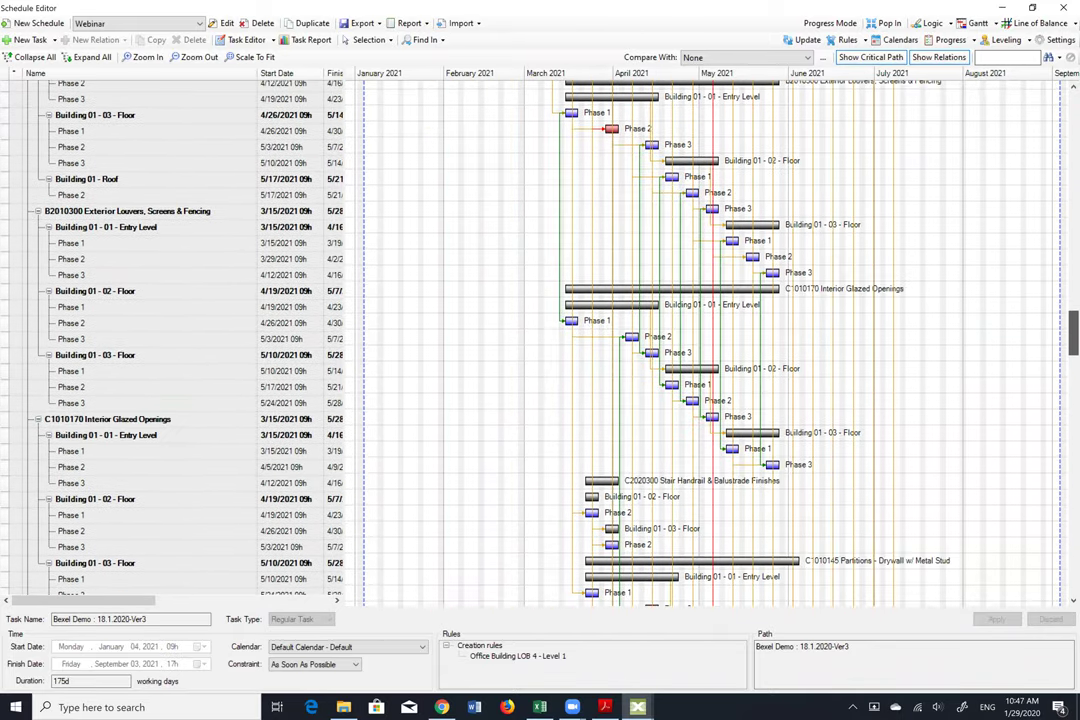
pyautogui.scroll(-15, 540, 340)
pyautogui.scroll(20, 540, 340)
pyautogui.scroll(10, 540, 340)
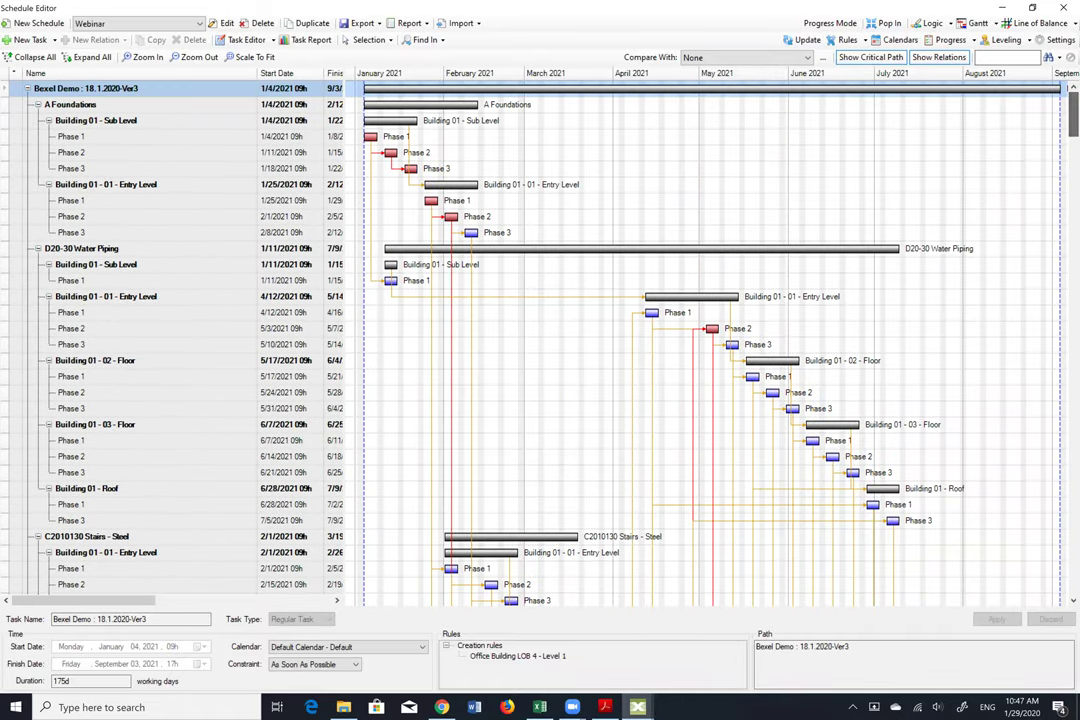
# Examine the schedule as a Line of Balance chart by building level and phase, and return to the Gantt chart
pyautogui.click(1048, 26)
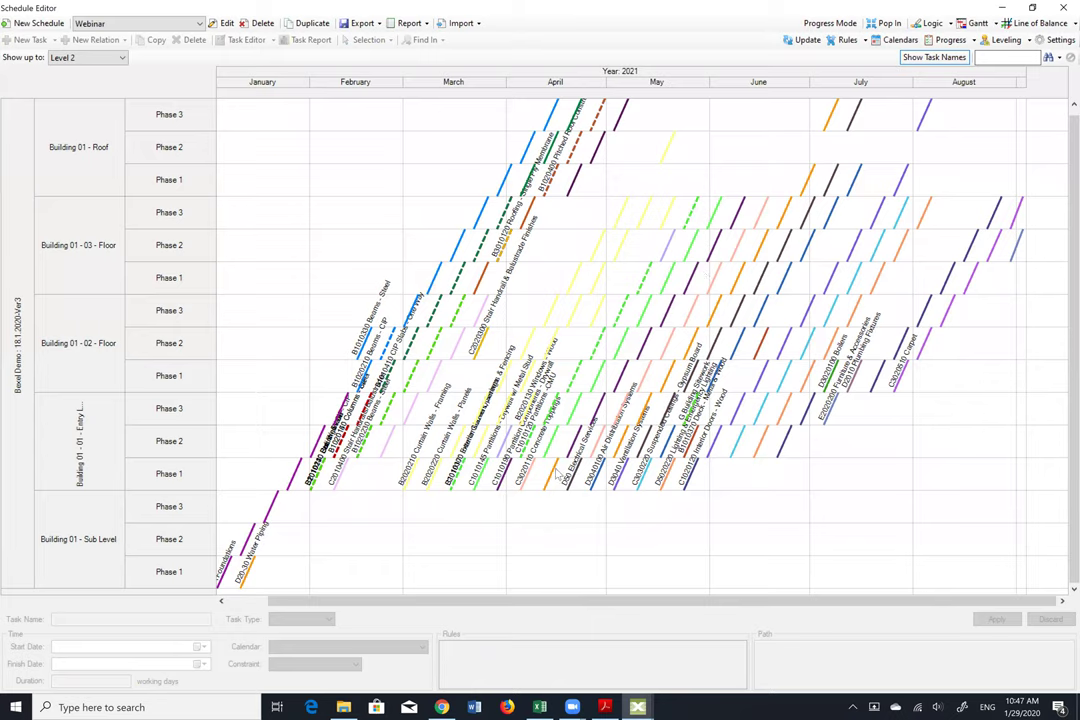
pyautogui.moveTo(545, 490)
pyautogui.click(970, 24)
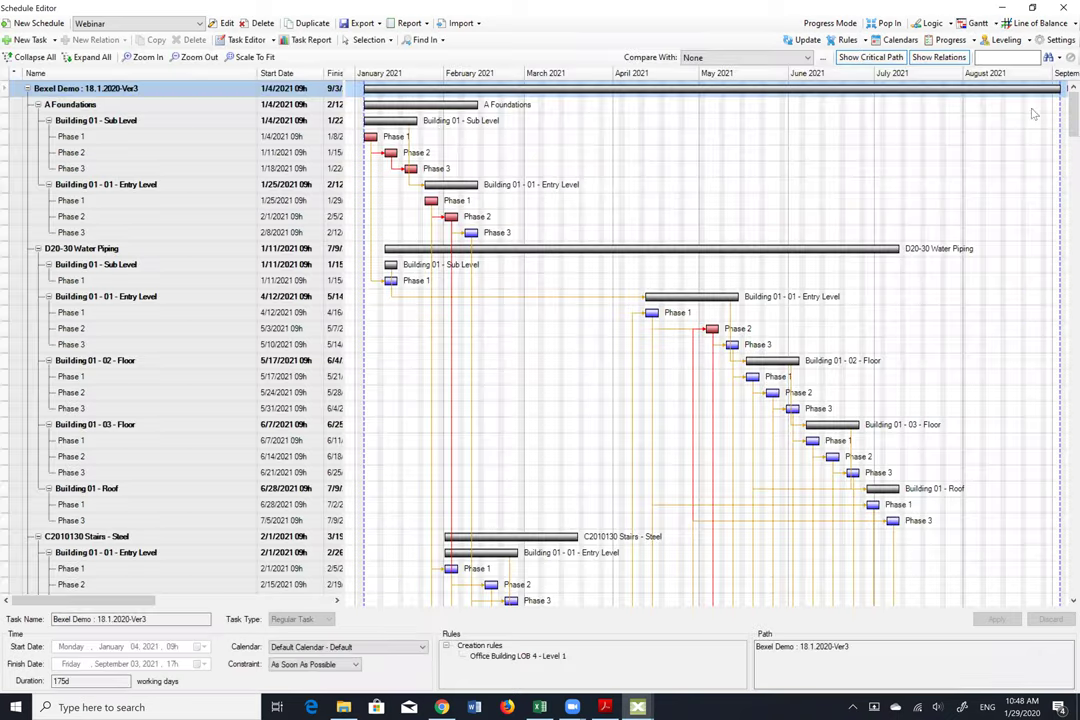
# Review the critical path and task relations throughout the Gantt chart and bring the Line of Balance chart back up
pyautogui.scroll(-1, 906, 110)
pyautogui.scroll(-20, 700, 340)
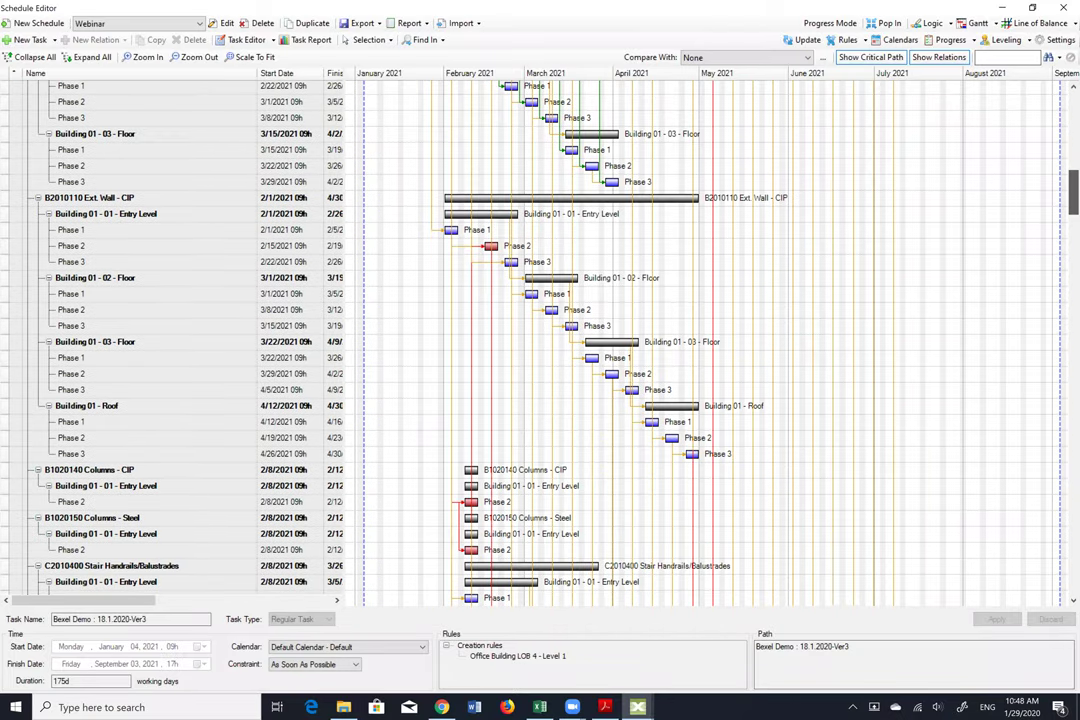
pyautogui.scroll(-20, 530, 340)
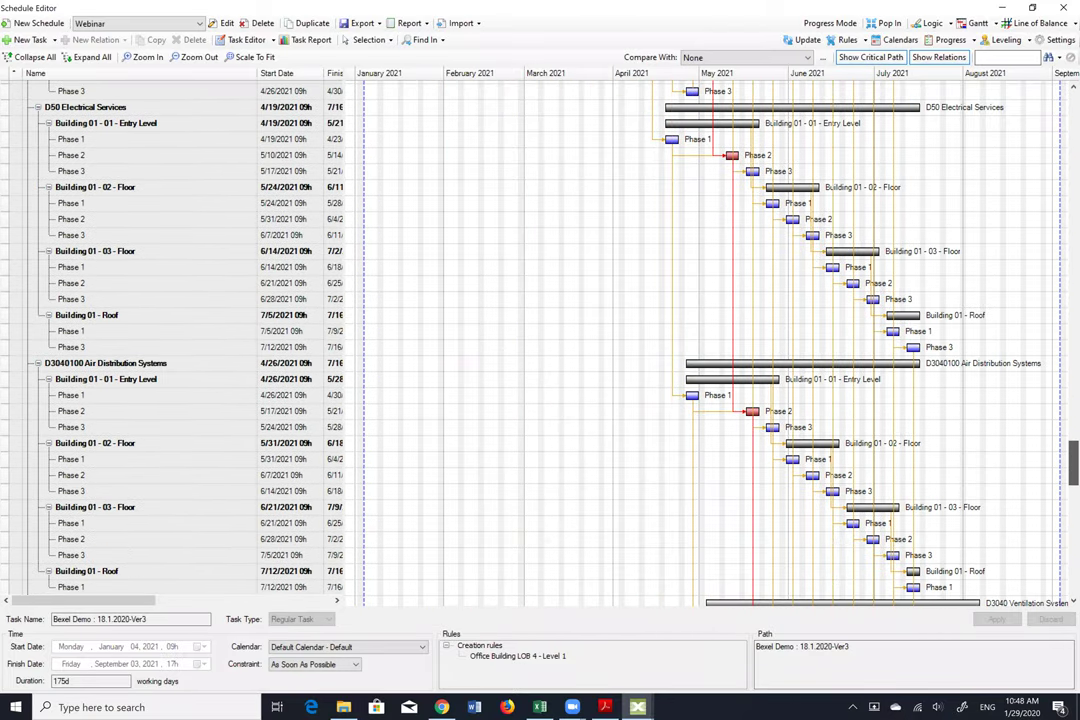
pyautogui.scroll(-2, 455, 340)
pyautogui.scroll(6, 455, 340)
pyautogui.scroll(11, 700, 340)
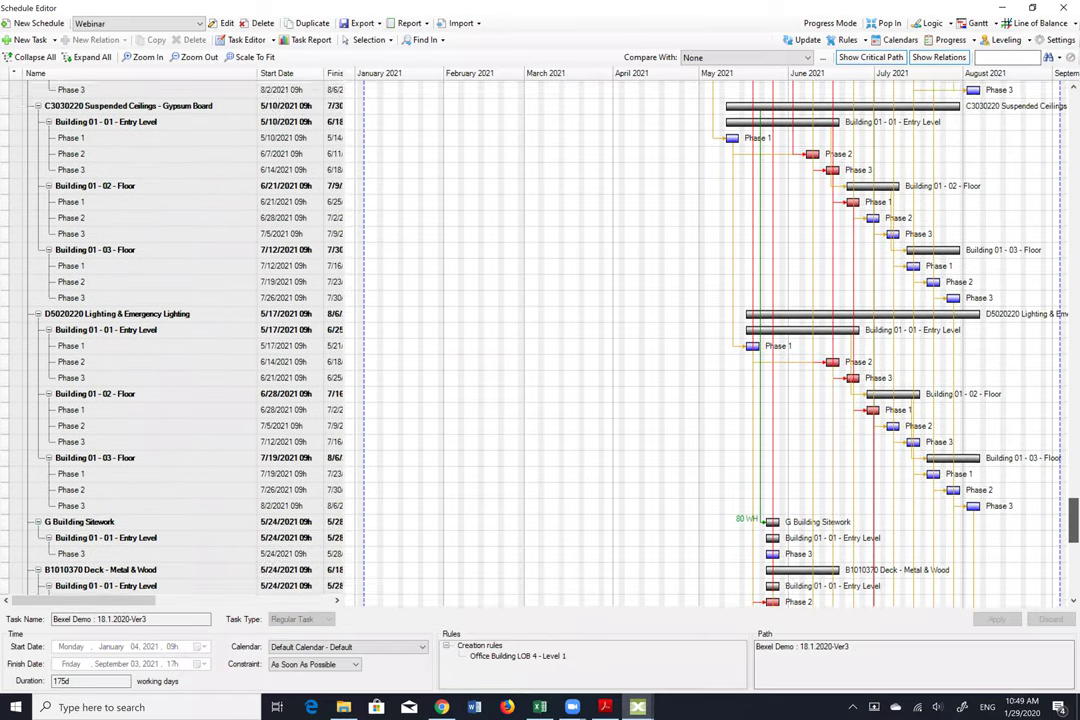
pyautogui.scroll(15, 700, 340)
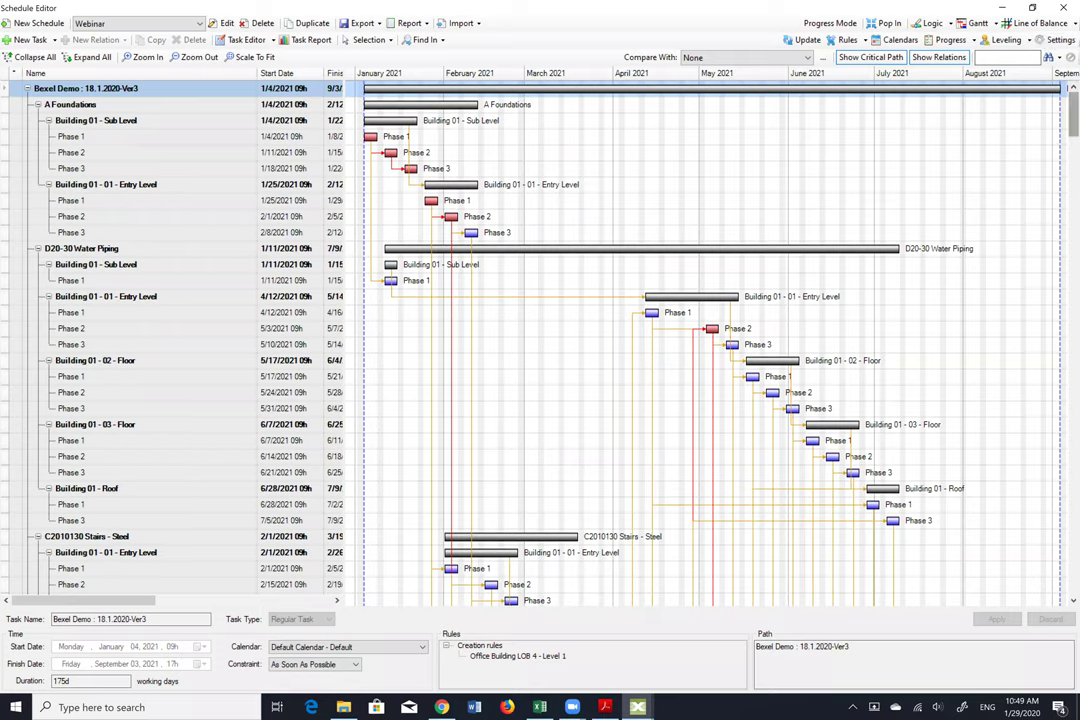
pyautogui.click(1040, 24)
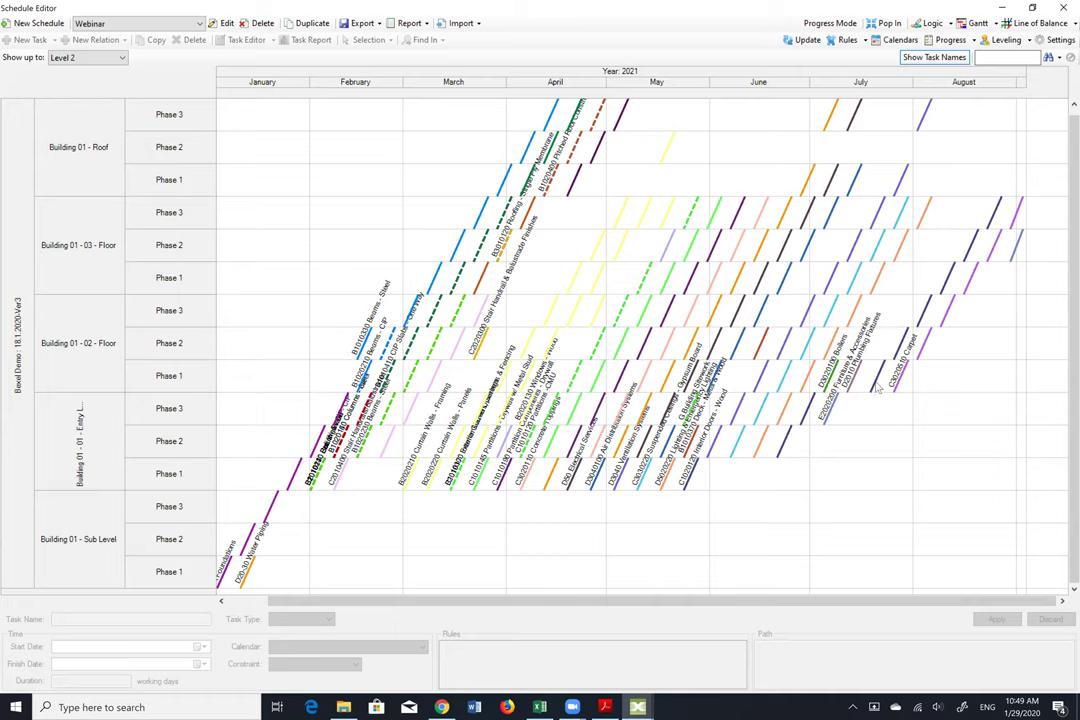
# Locate the Phase 3 task of C1020120 Interior Doors - Wood on Building 01 - 02 - Floor from the Line of Balance in the Gantt chart
pyautogui.moveTo(879, 389)
pyautogui.moveTo(997, 212)
pyautogui.click(926, 316)
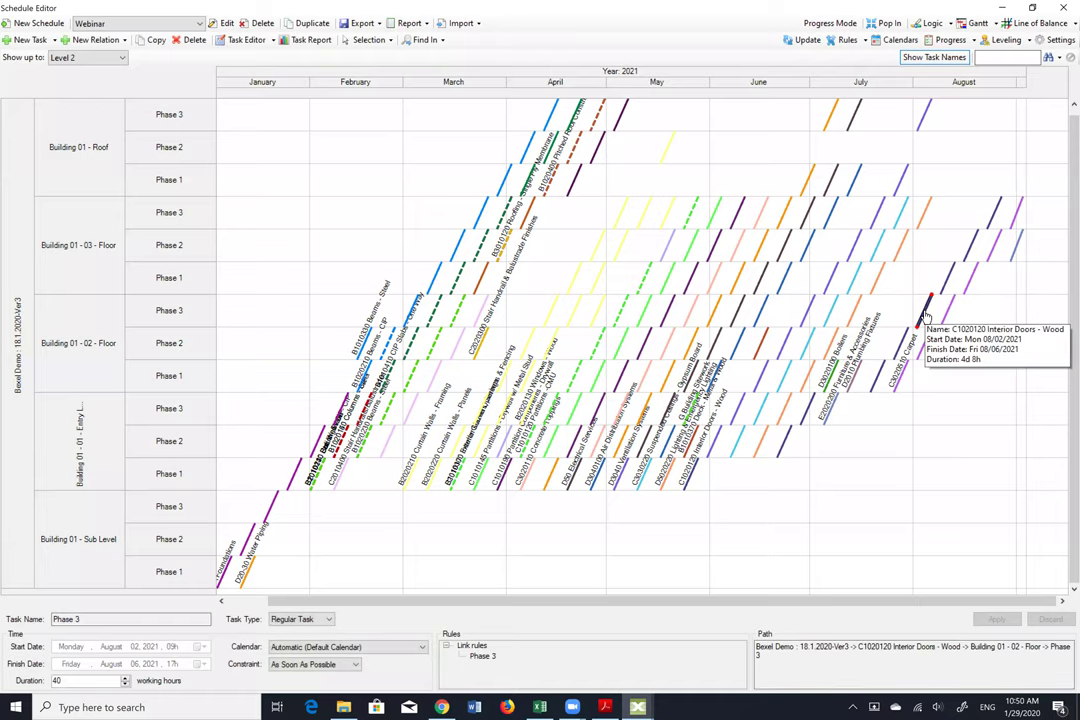
pyautogui.rightClick(926, 316)
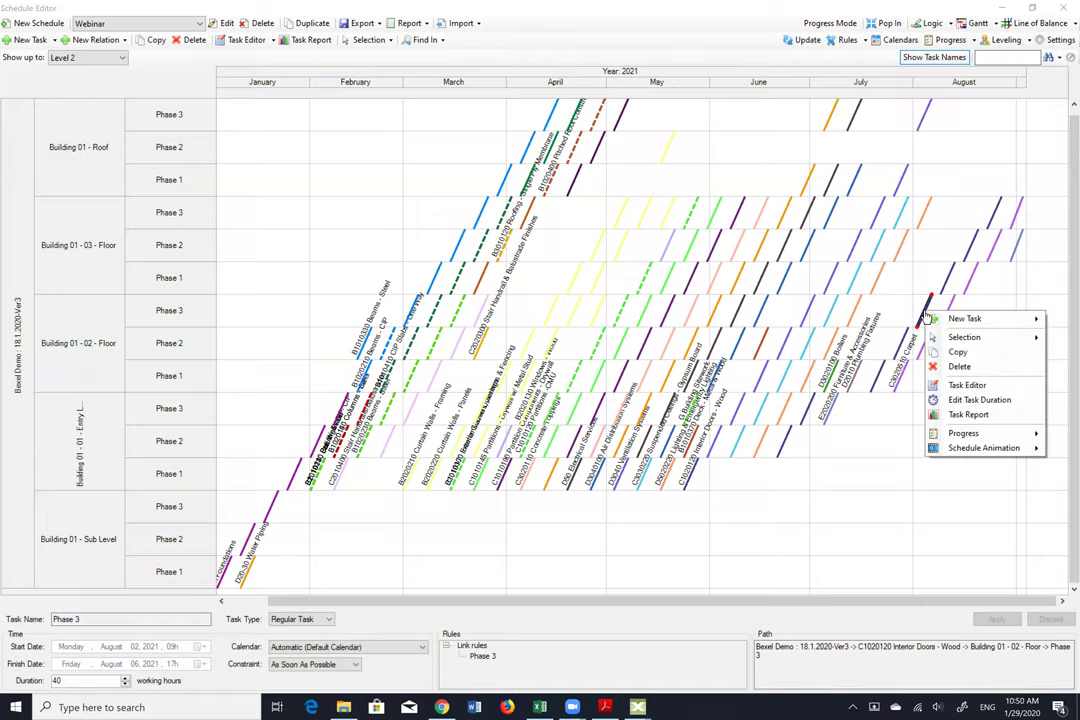
pyautogui.click(440, 44)
pyautogui.click(440, 41)
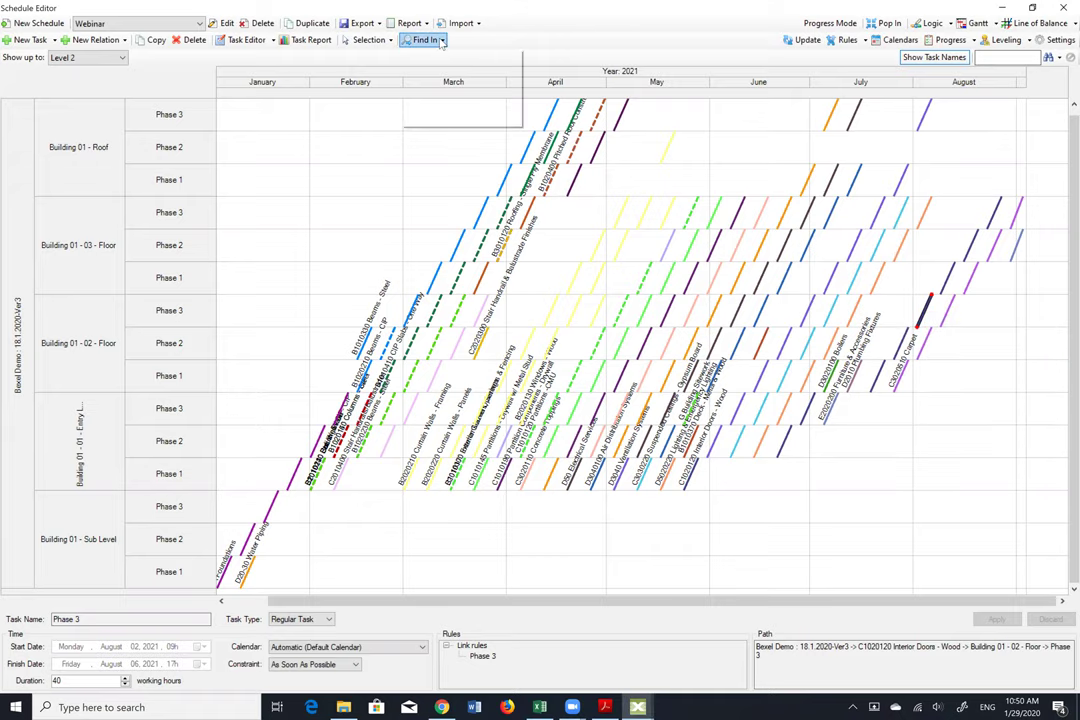
pyautogui.click(433, 71)
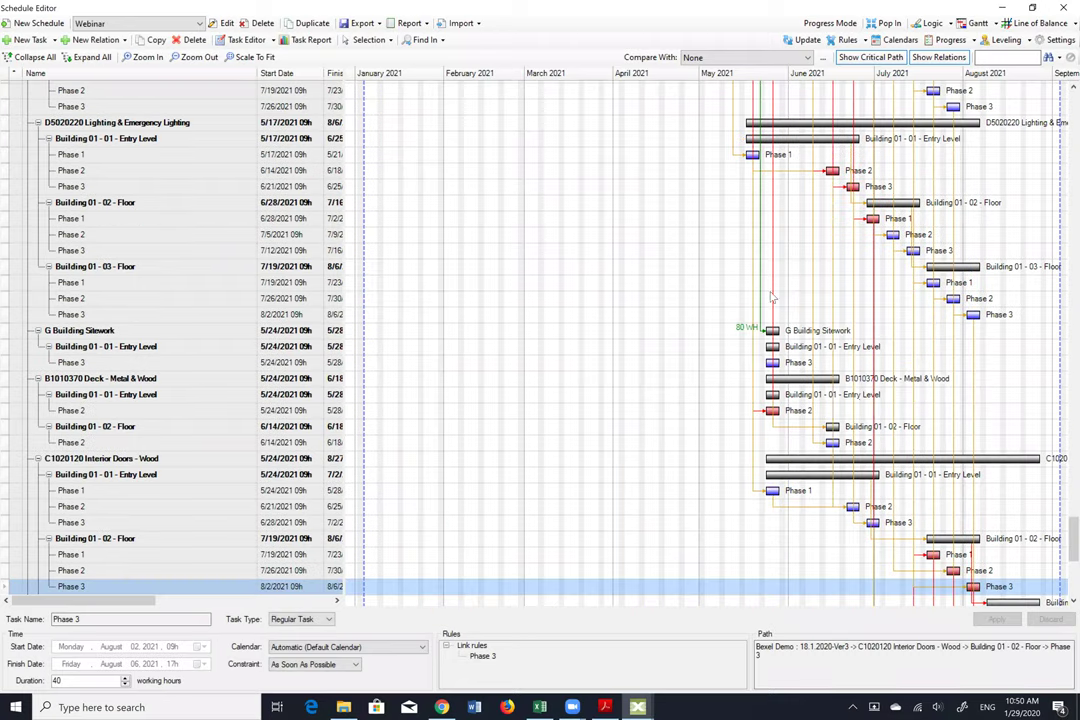
# Delete the relation from Phase 2 to Phase 3 on Building 01 - 02 - Floor under C1020120 Interior Doors - Wood
pyautogui.scroll(-2, 905, 465)
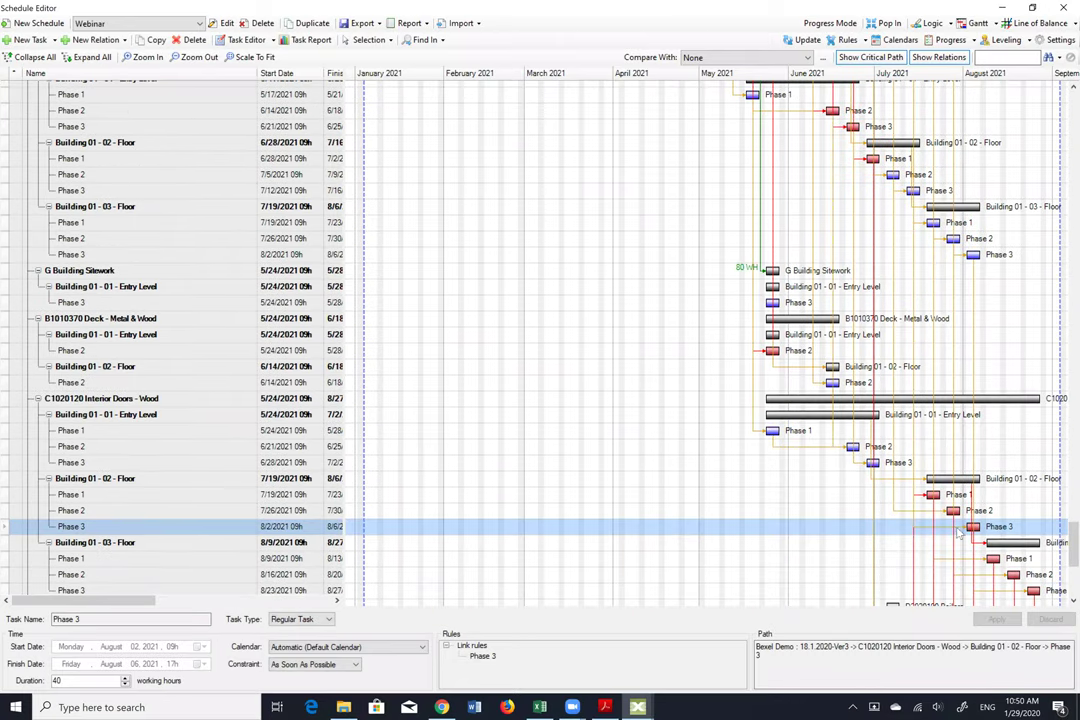
pyautogui.keyDown('ctrl'); pyautogui.click(955, 528); pyautogui.keyUp('ctrl')
pyautogui.click(959, 533)
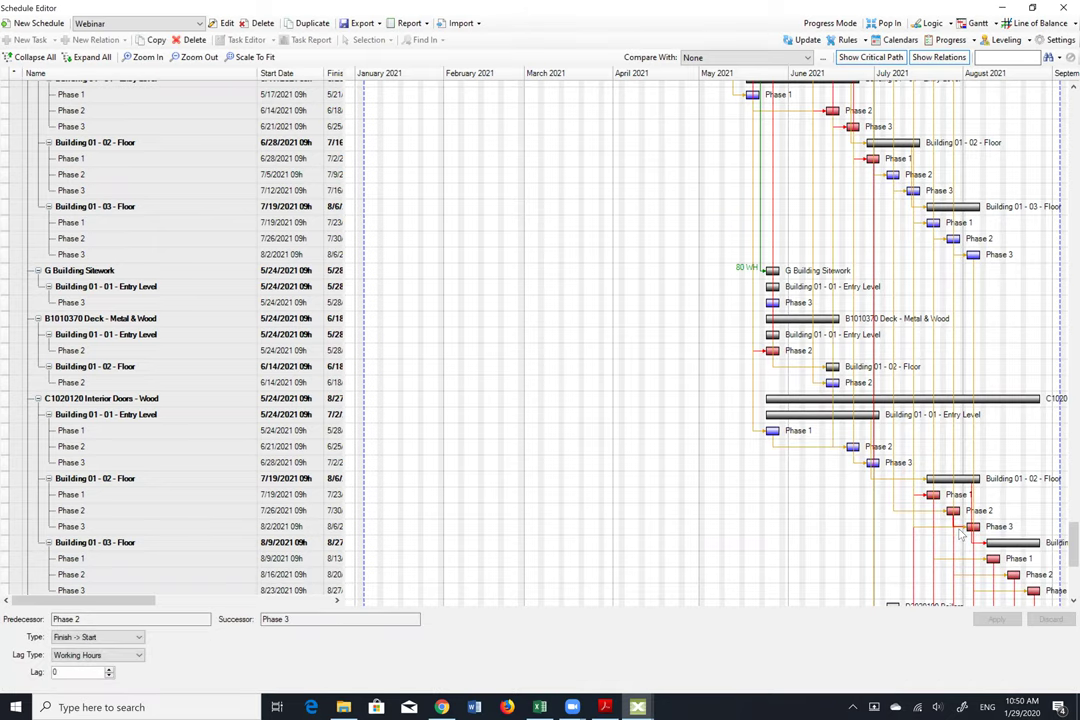
pyautogui.press('Delete')
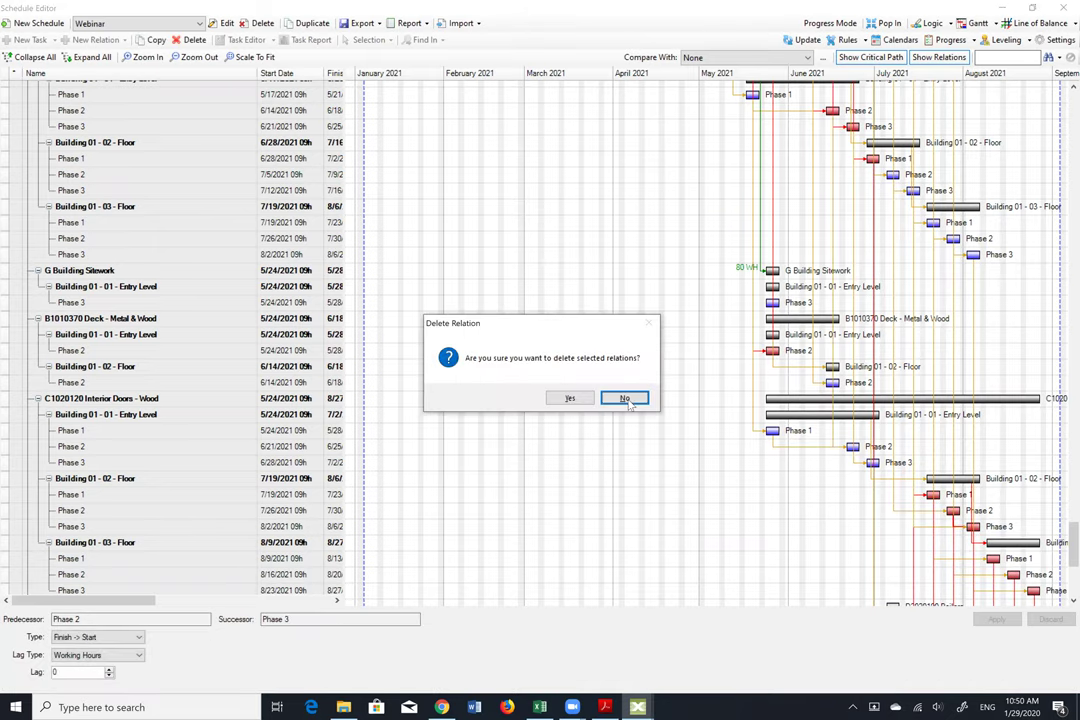
pyautogui.click(568, 401)
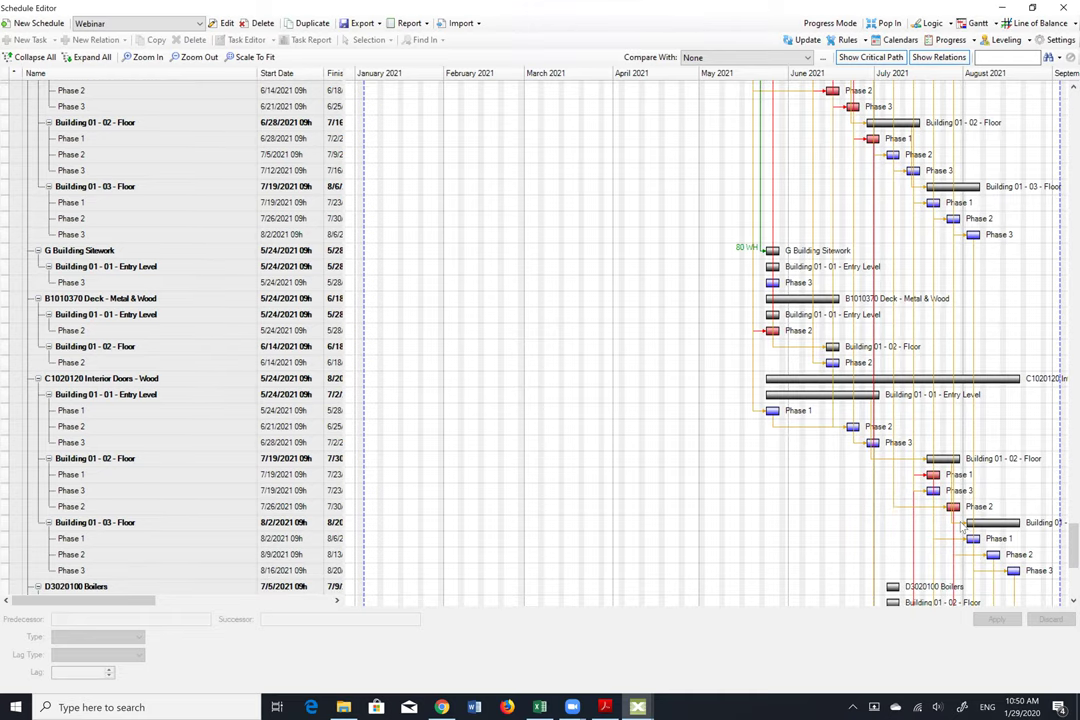
# Delete the Interior Doors - Wood relation linking Building 01 - 02 - Floor to Building 01 - 03 - Floor
pyautogui.click(962, 526)
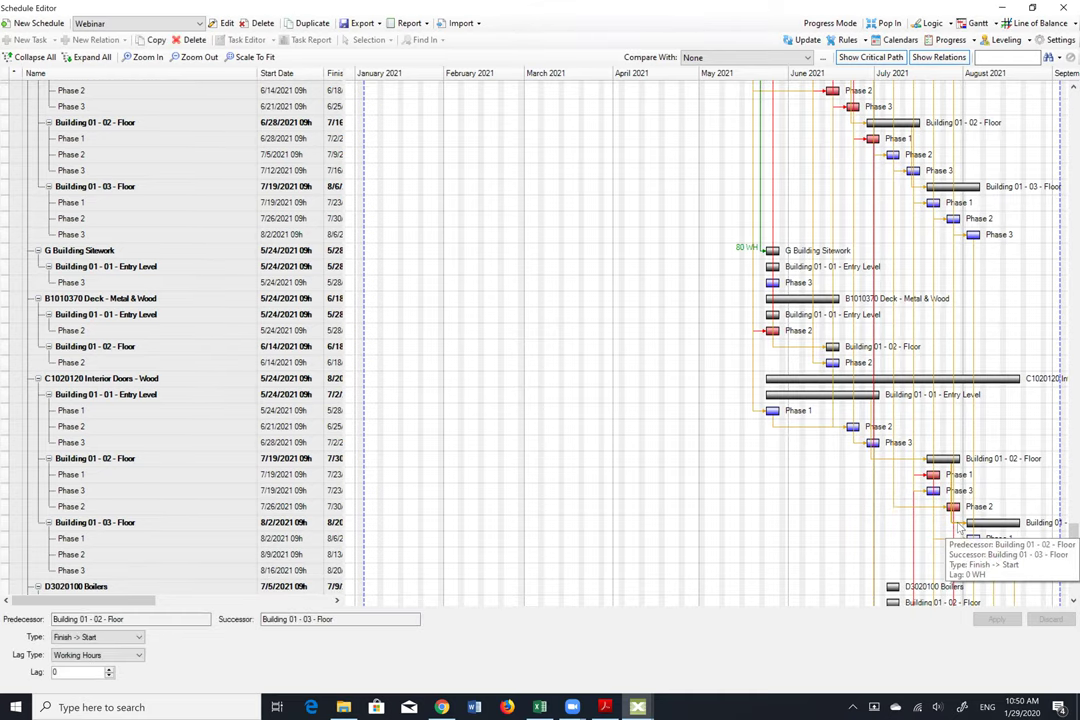
pyautogui.press('Delete')
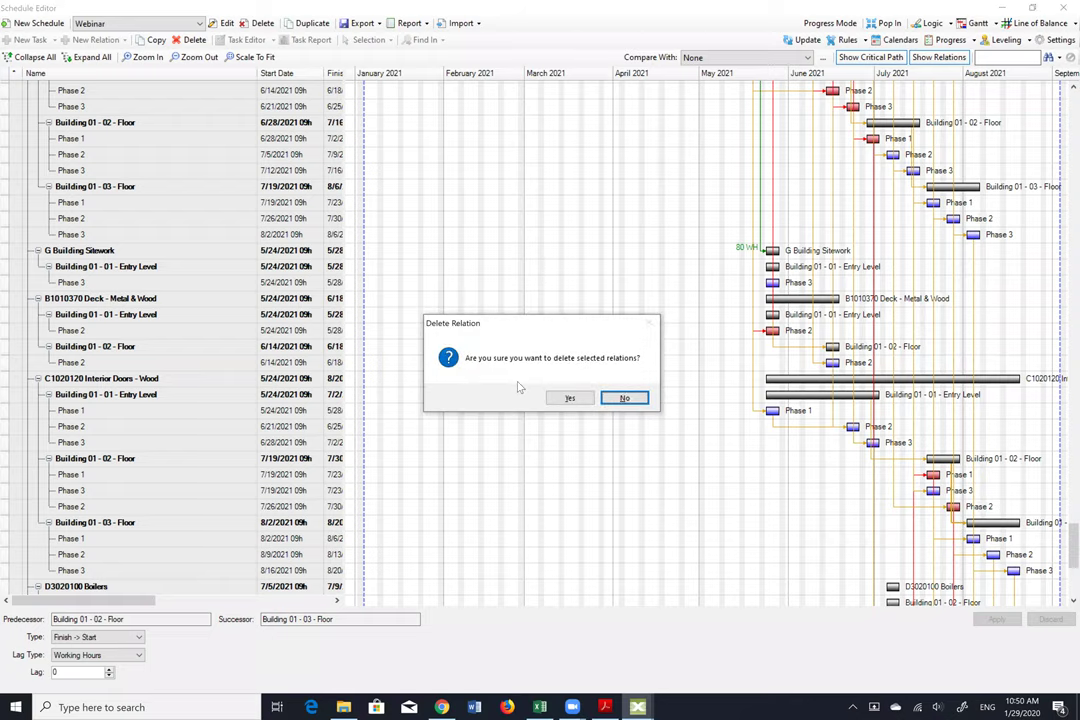
pyautogui.click(569, 399)
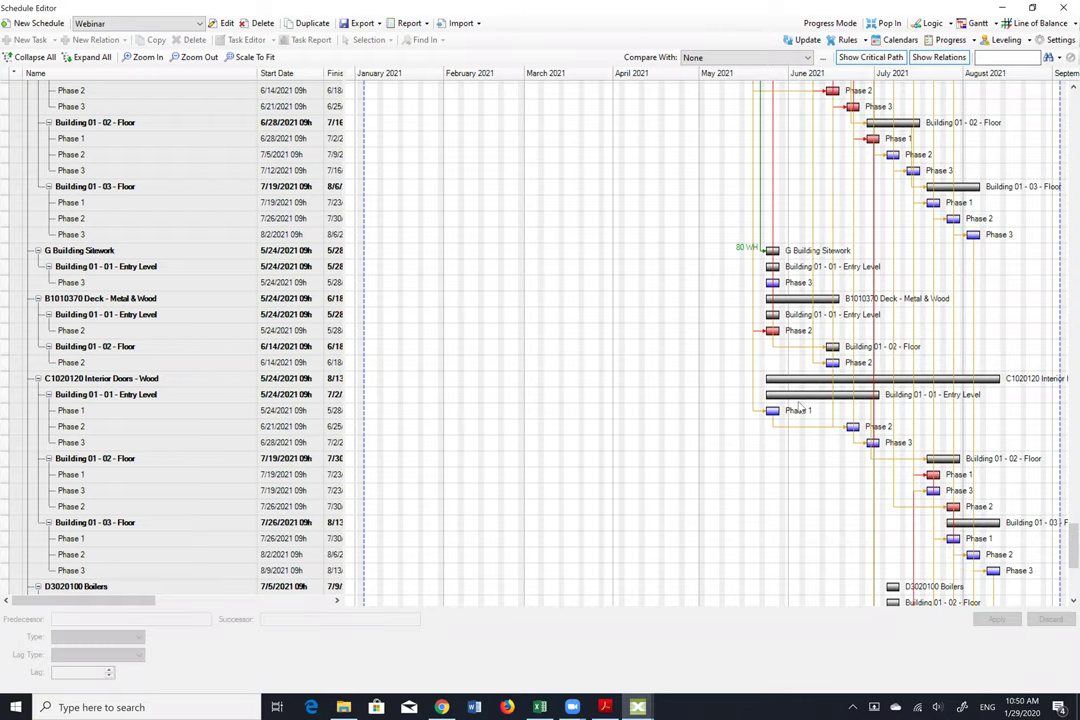
# Delete the relation from Phase 2 to Phase 3 on Building 01 - 02 - Floor under C3020510 Carpet
pyautogui.scroll(-2, 799, 405)
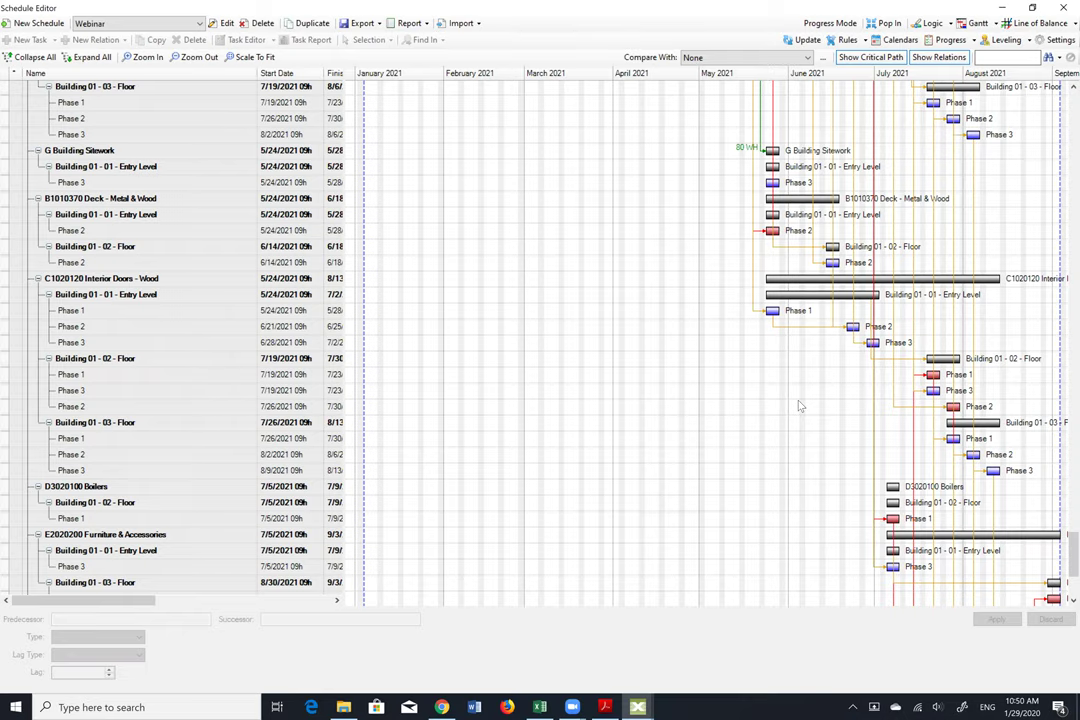
pyautogui.scroll(-1, 801, 403)
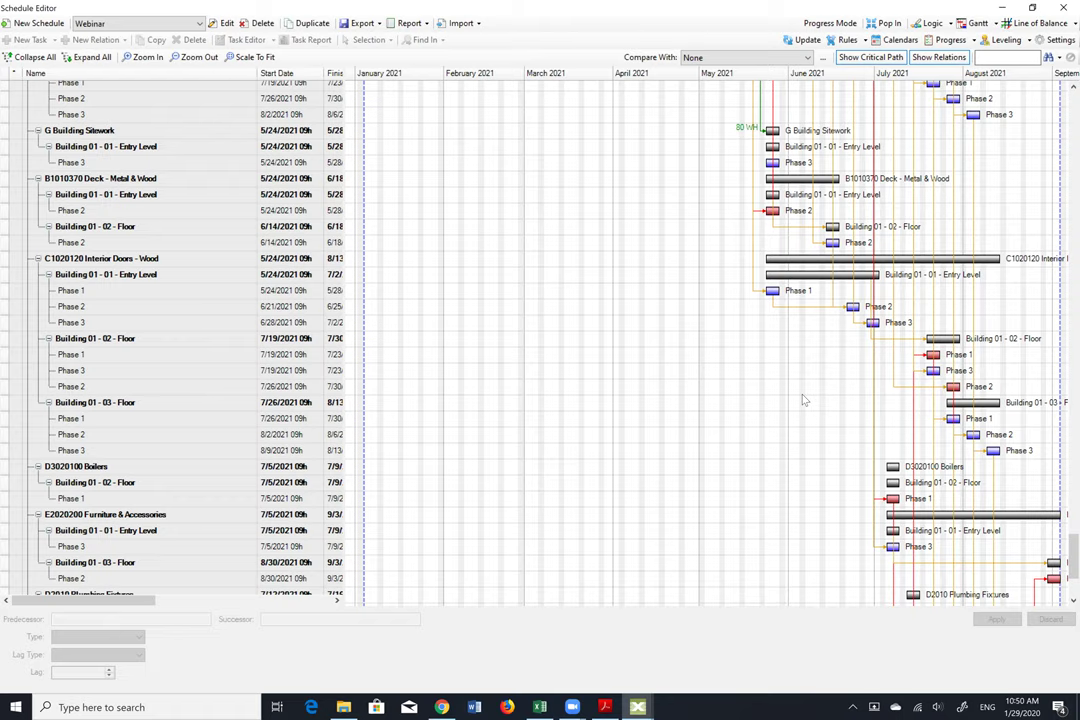
pyautogui.scroll(-1, 802, 400)
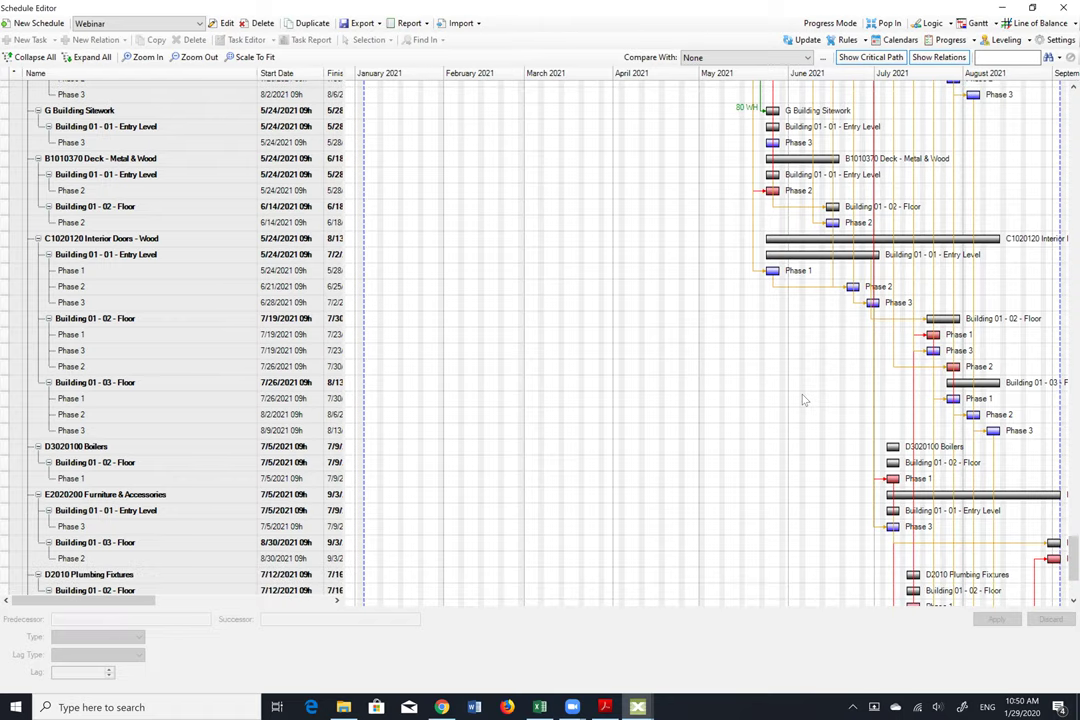
pyautogui.scroll(-10, 802, 400)
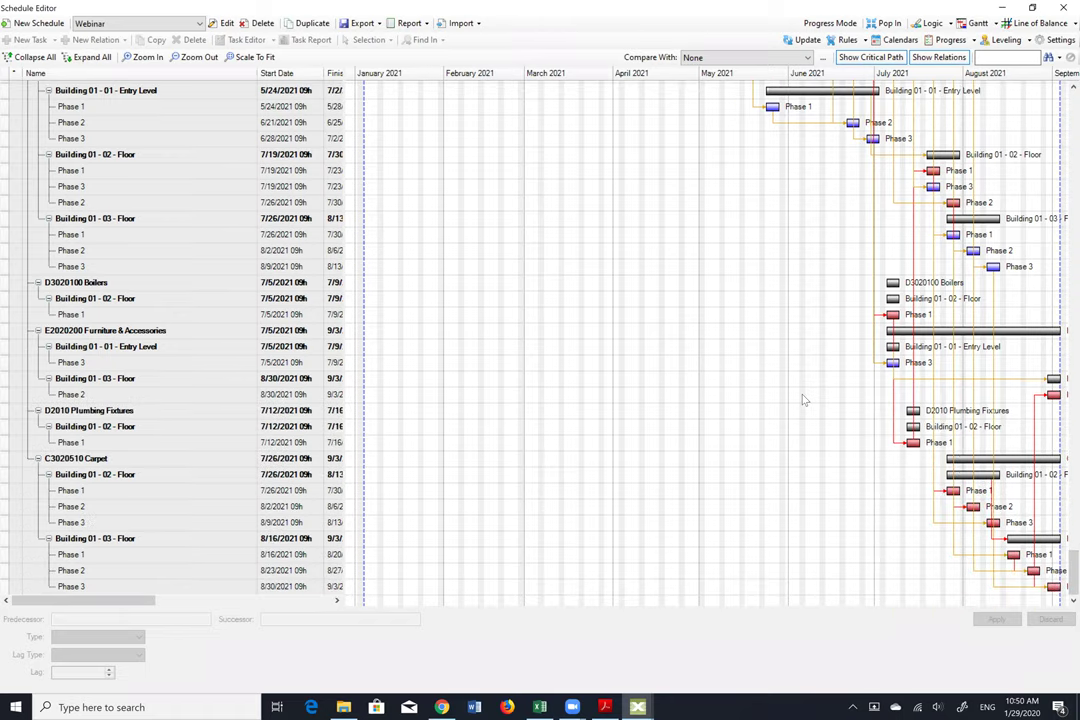
pyautogui.click(985, 528)
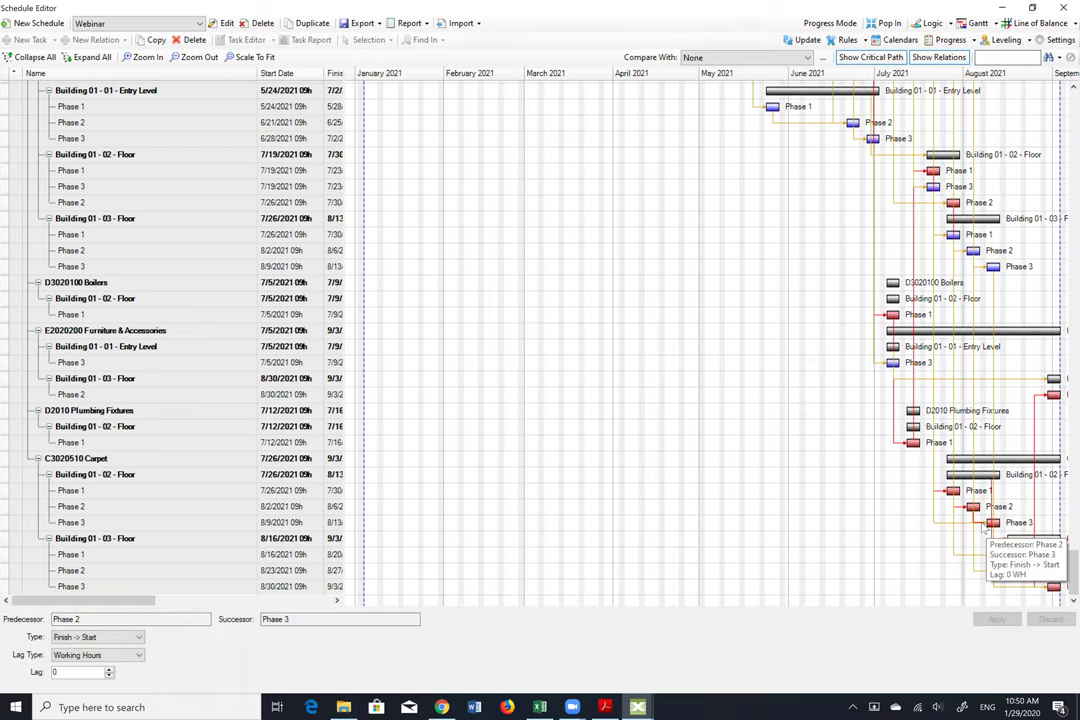
pyautogui.press('Delete')
pyautogui.click(482, 336)
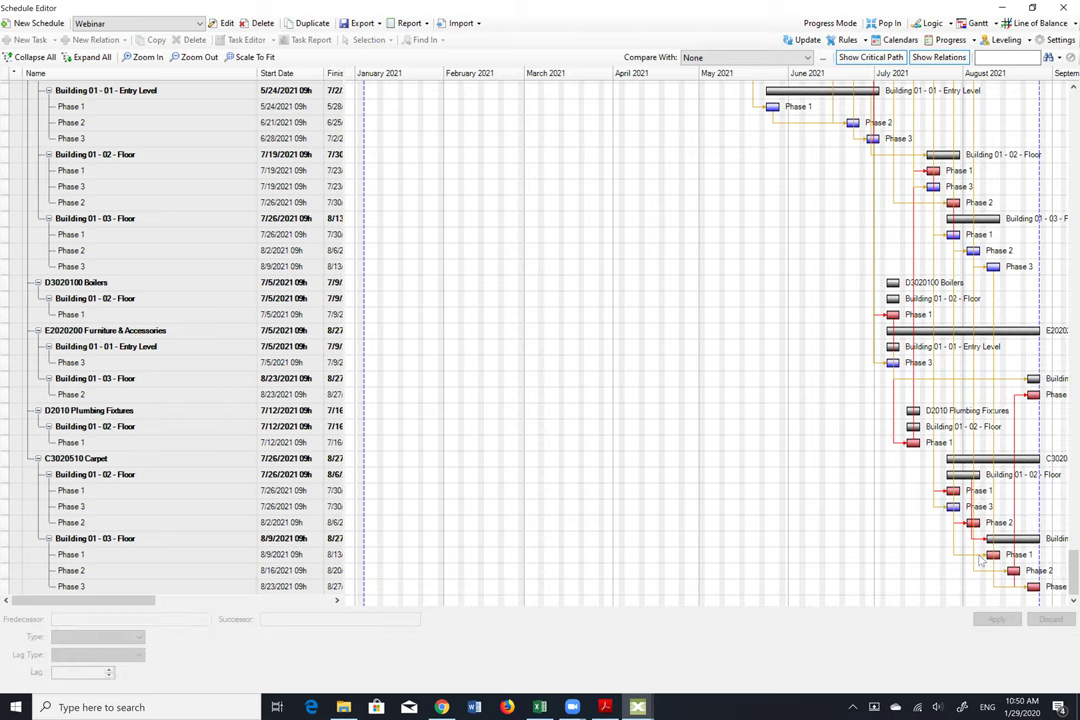
# Delete the C3020510 Carpet relation linking Building 01 - 02 - Floor to Building 01 - 03 - Floor
pyautogui.click(984, 544)
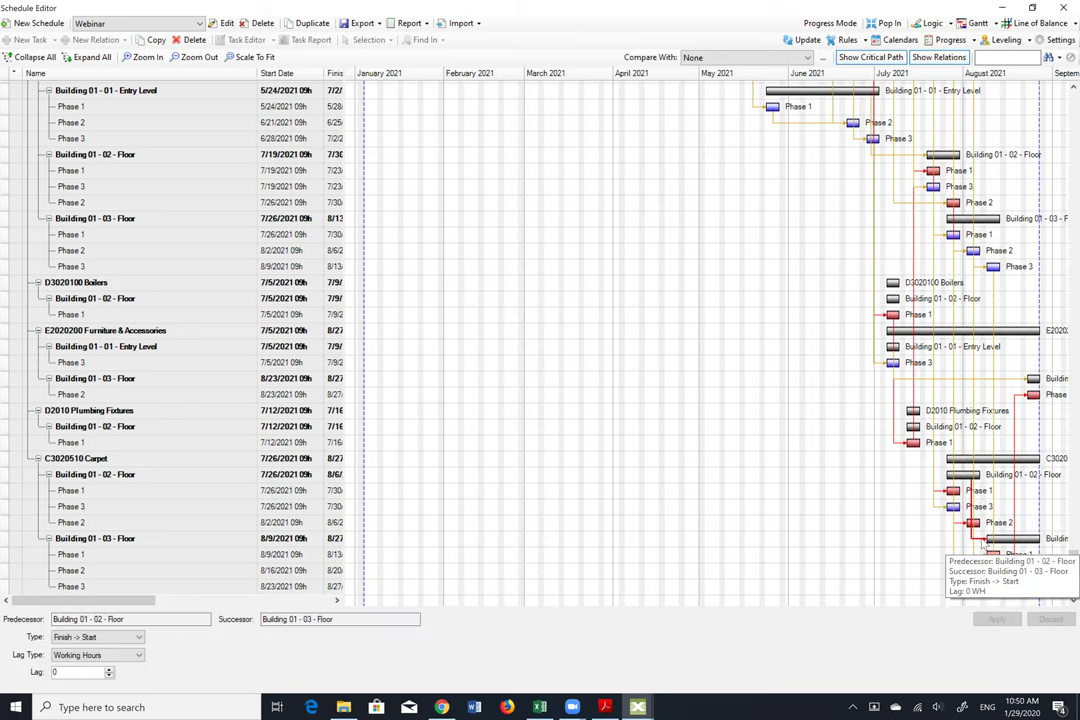
pyautogui.press('Delete')
pyautogui.click(559, 400)
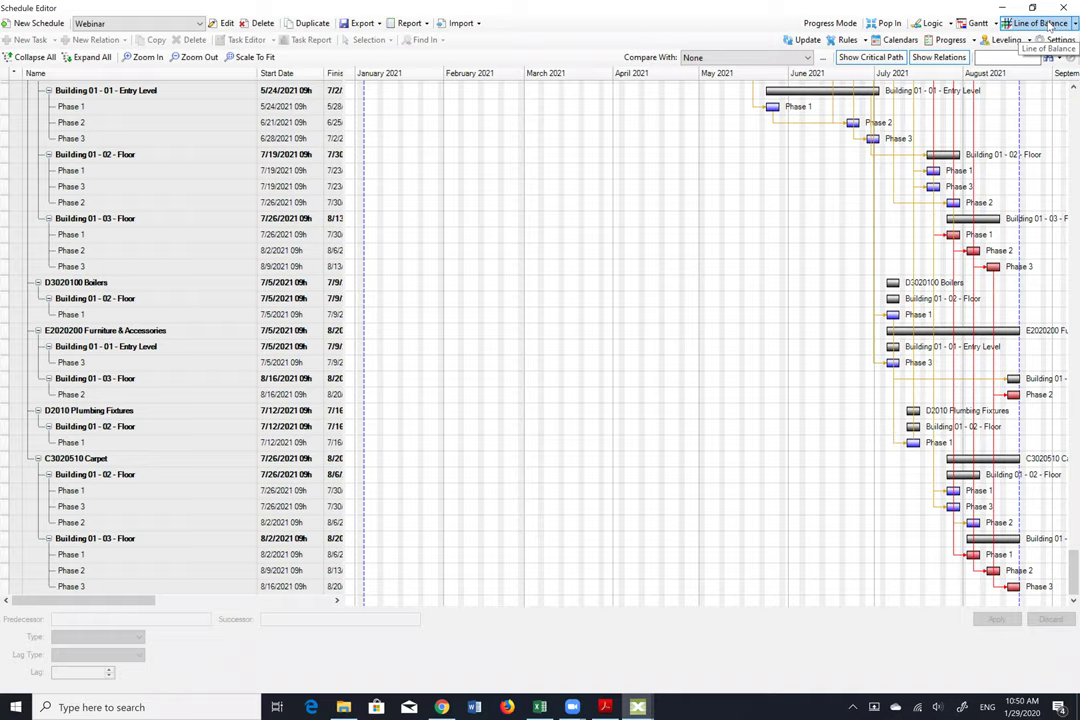
# Check the modified schedule in the Line of Balance chart, then dock the Schedule Editor and return it to the Gantt chart
pyautogui.click(1040, 23)
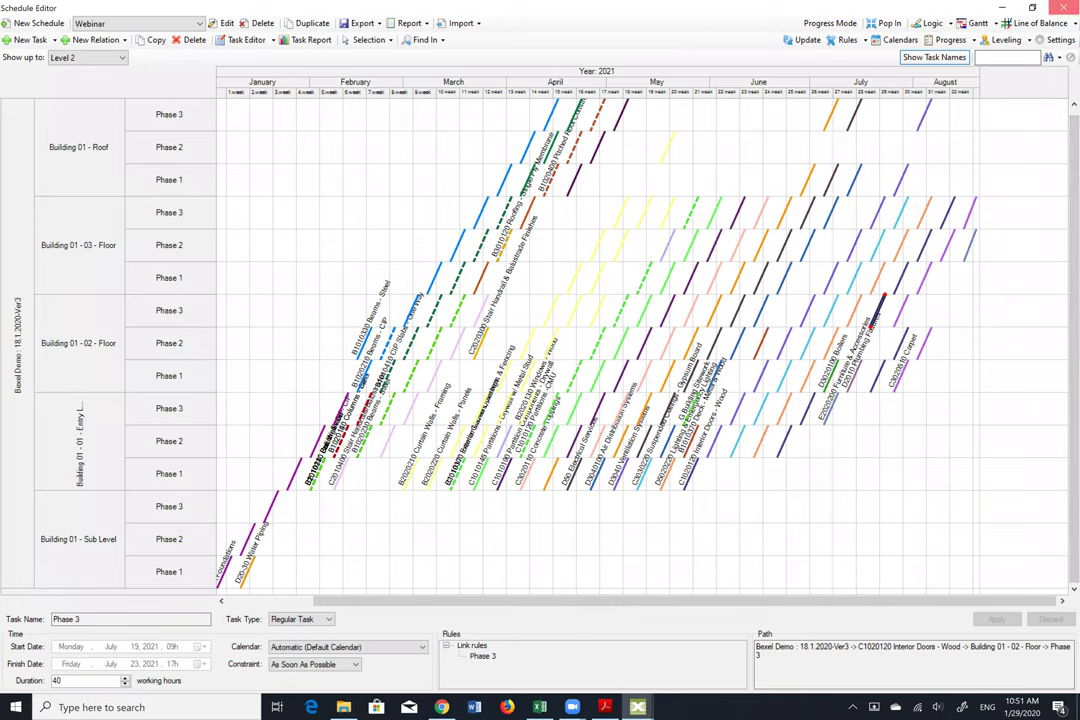
pyautogui.click(1063, 7)
pyautogui.click(968, 434)
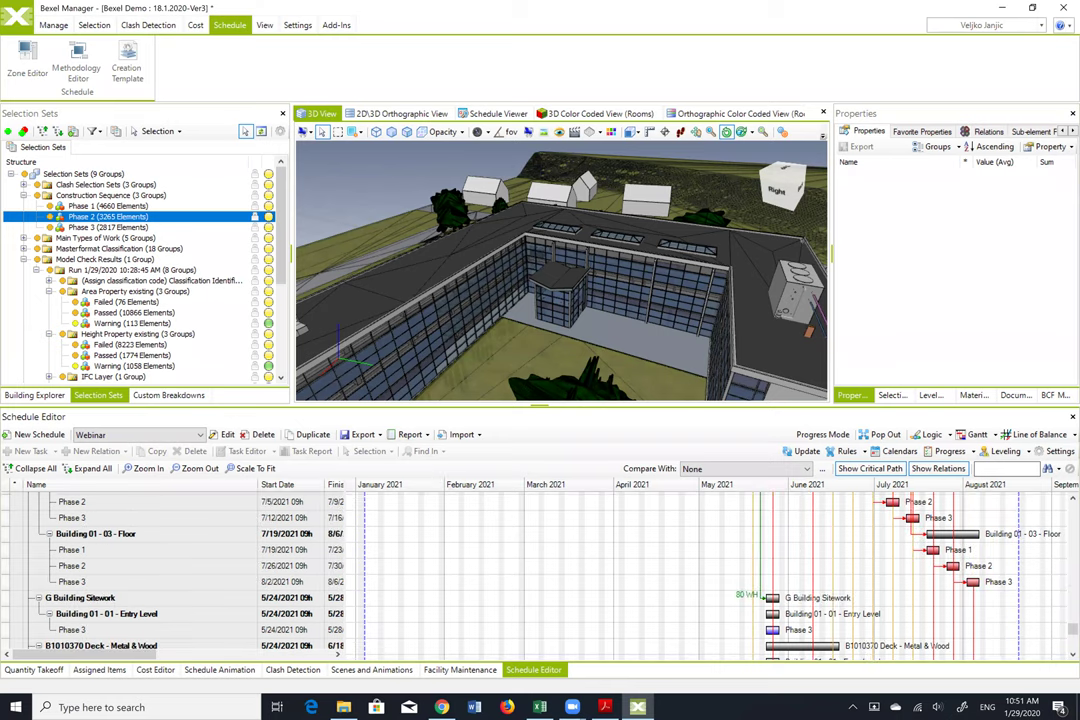
# Open the task report for the whole Bexel Demo project and review its monthly costs and cumulative cost curve
pyautogui.scroll(-3, 565, 571)
pyautogui.scroll(5, 565, 571)
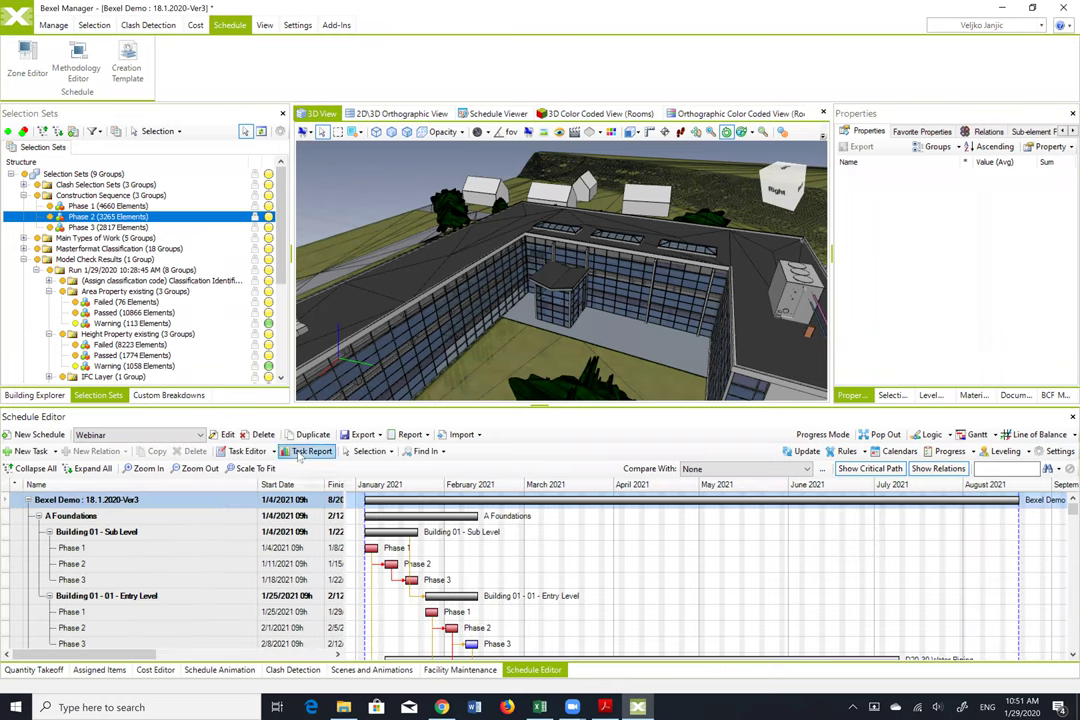
pyautogui.click(297, 457)
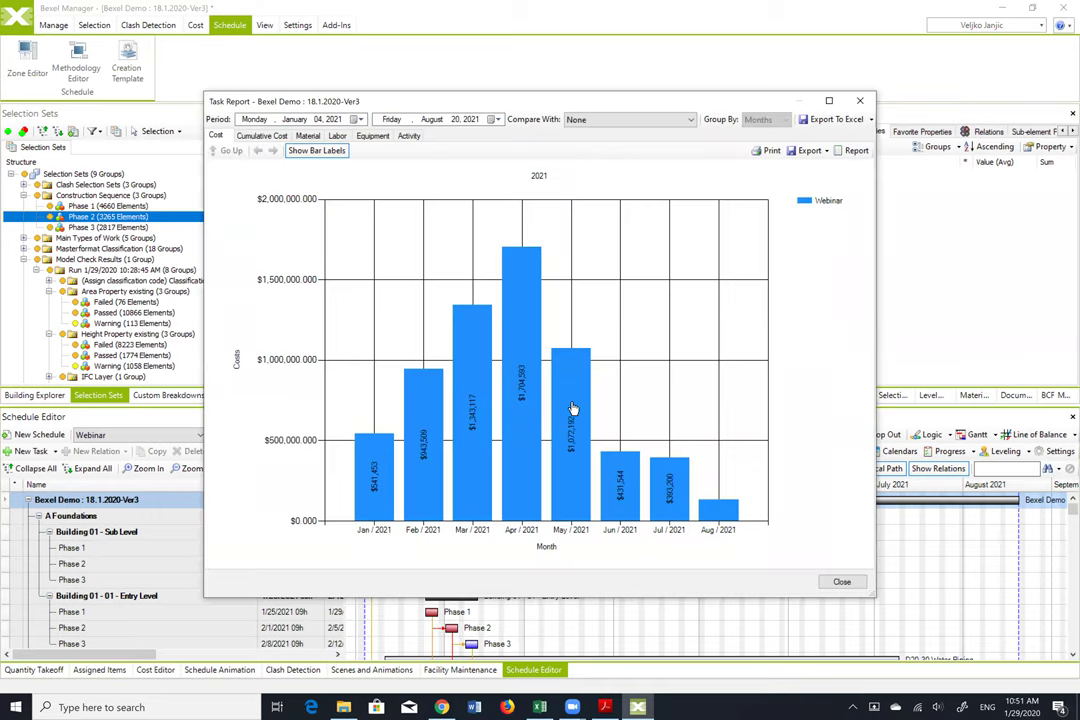
pyautogui.moveTo(573, 408)
pyautogui.click(262, 135)
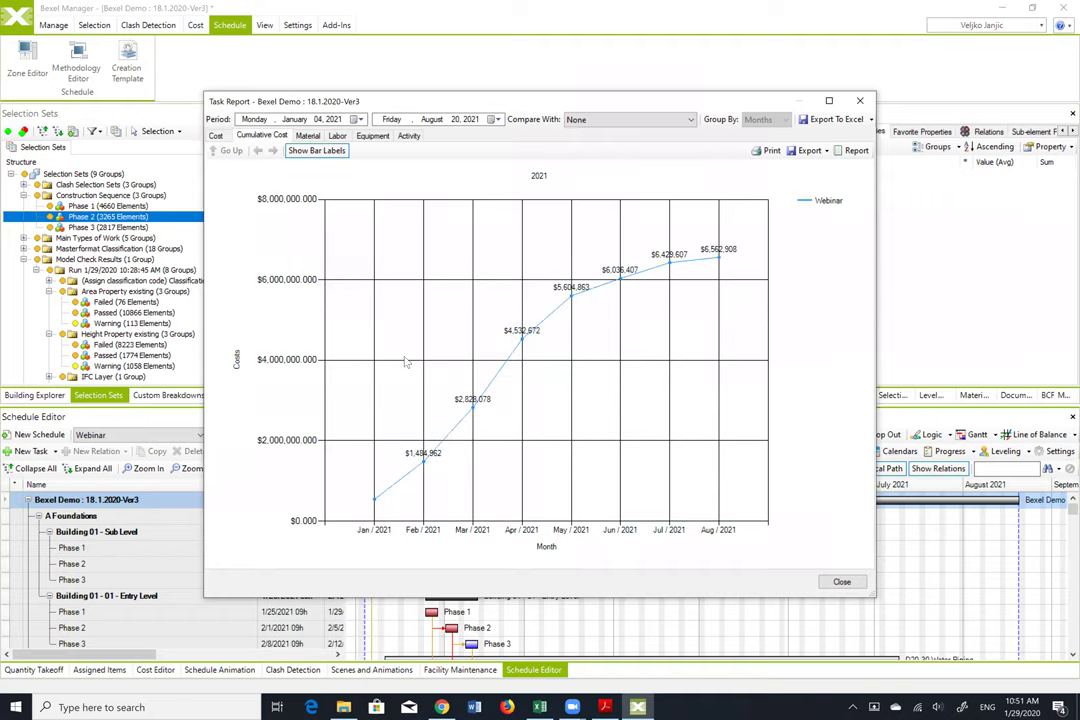
# Examine the average labor per day by month, drill down into the daily labor for March 2021, and close the task report
pyautogui.click(338, 136)
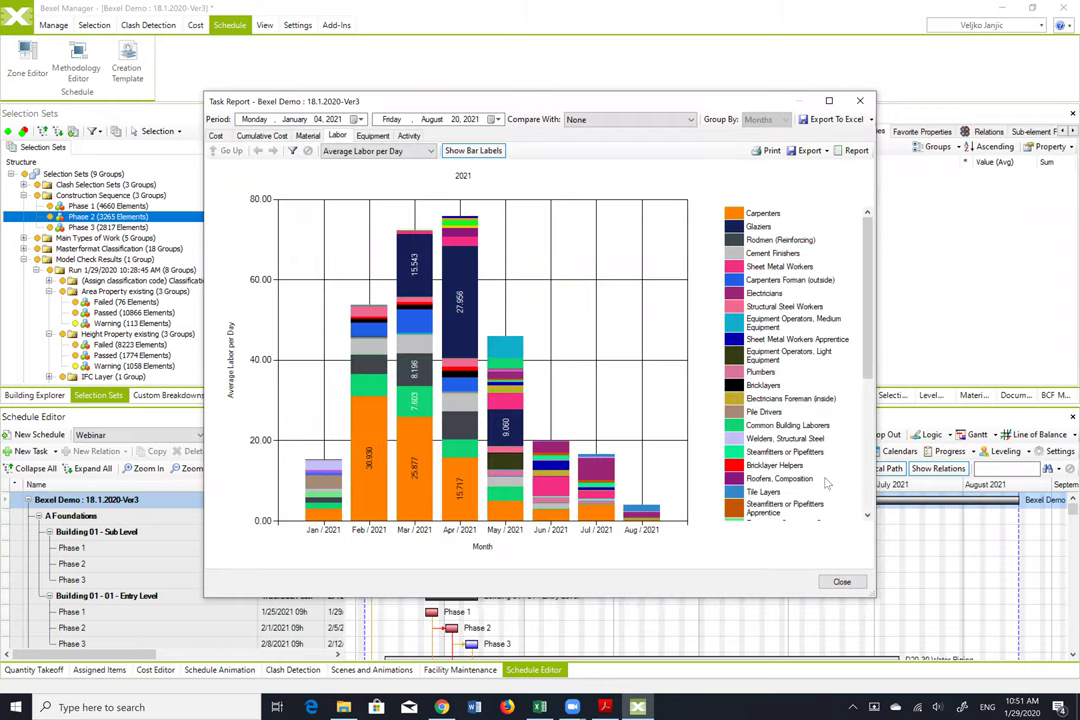
pyautogui.moveTo(388, 326)
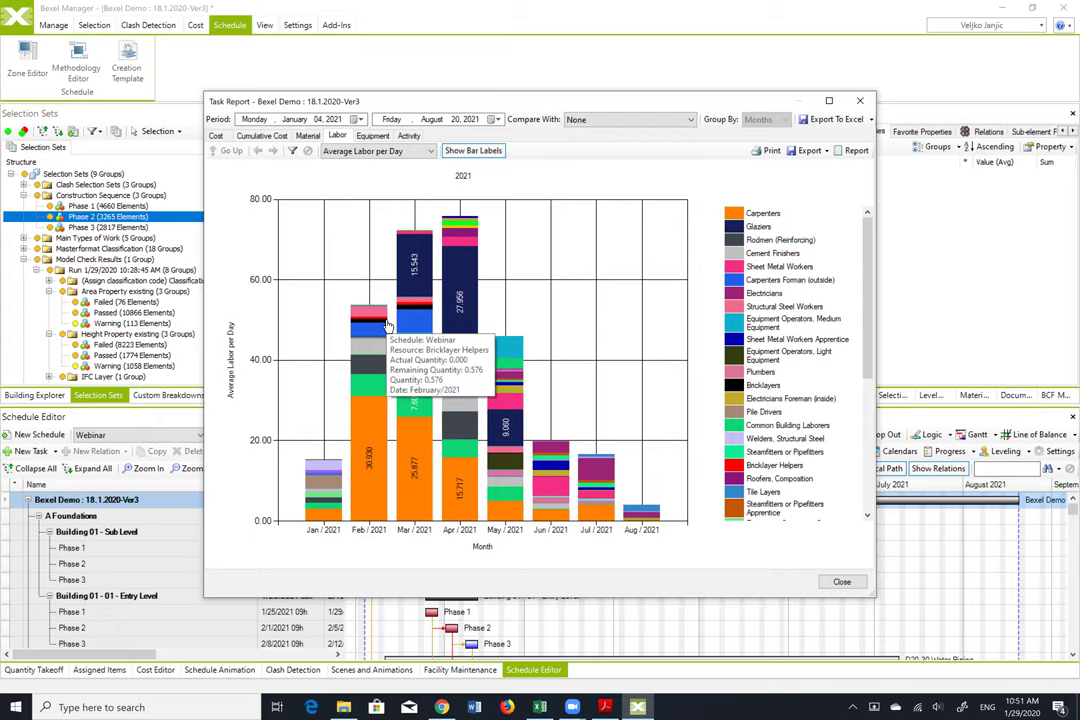
pyautogui.click(408, 440)
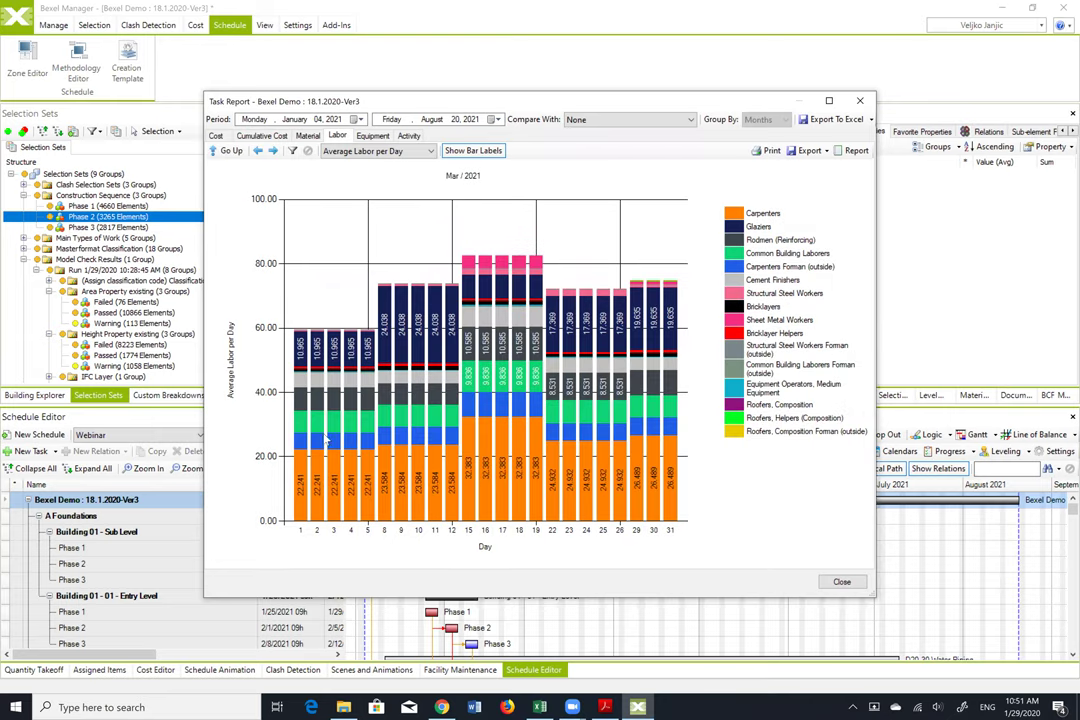
pyautogui.moveTo(649, 437)
pyautogui.moveTo(301, 436)
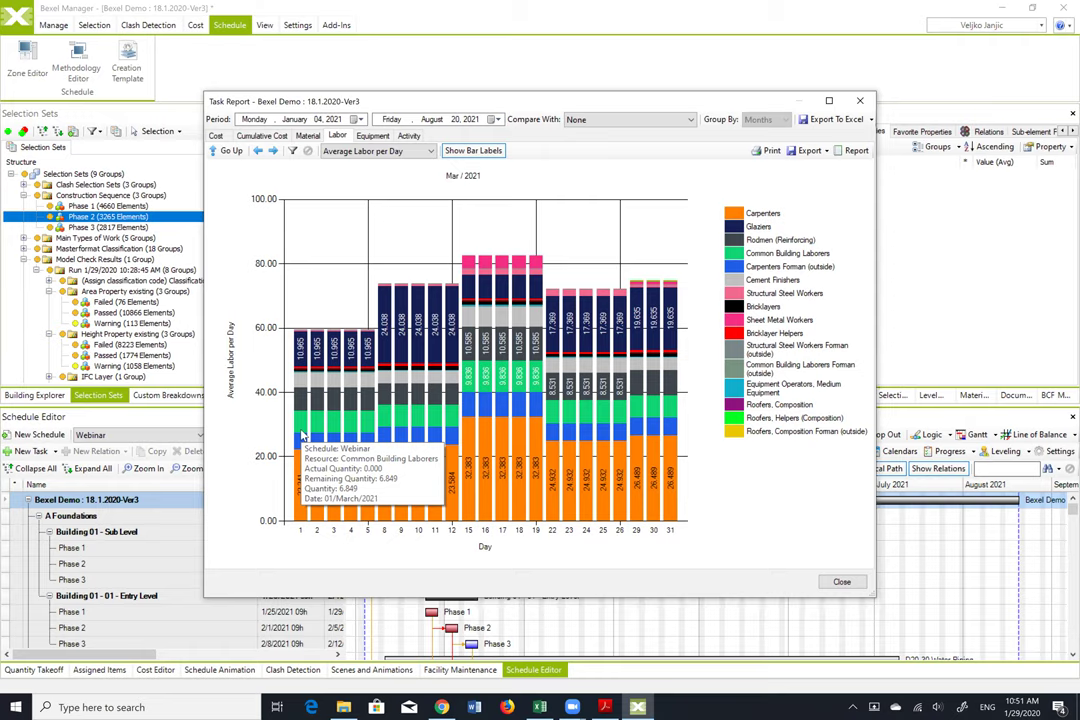
pyautogui.click(859, 100)
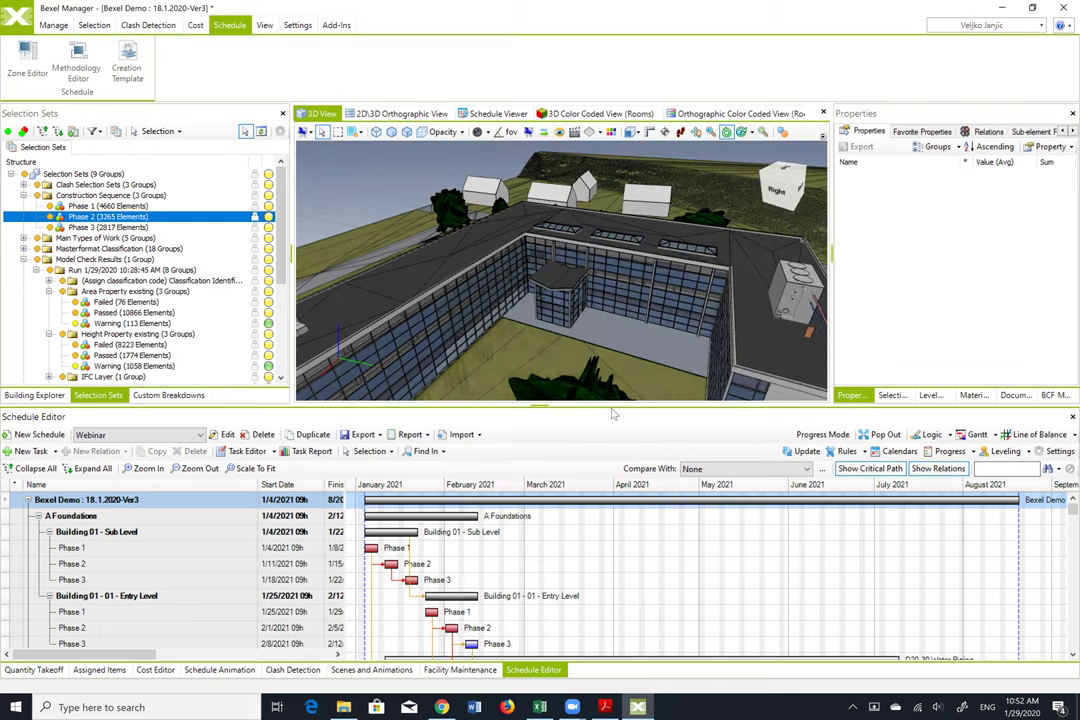
# Enlarge the 3D view, bring up Schedule Animation and update the animation from the schedule
pyautogui.moveTo(609, 405); pyautogui.dragTo(609, 463)
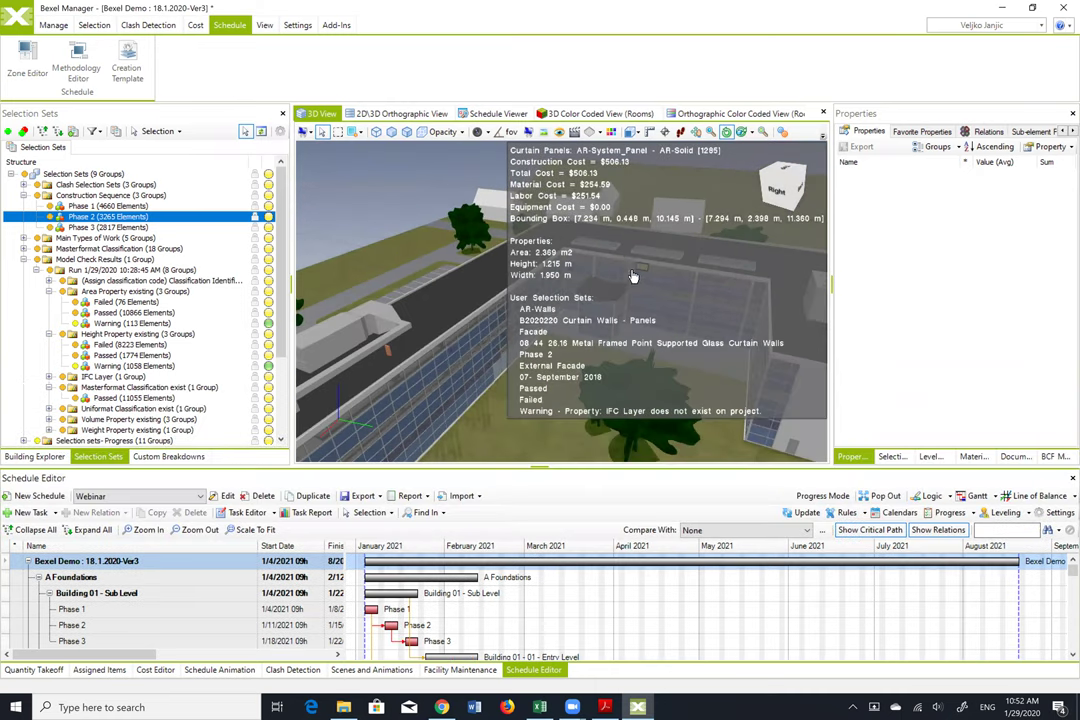
pyautogui.click(221, 671)
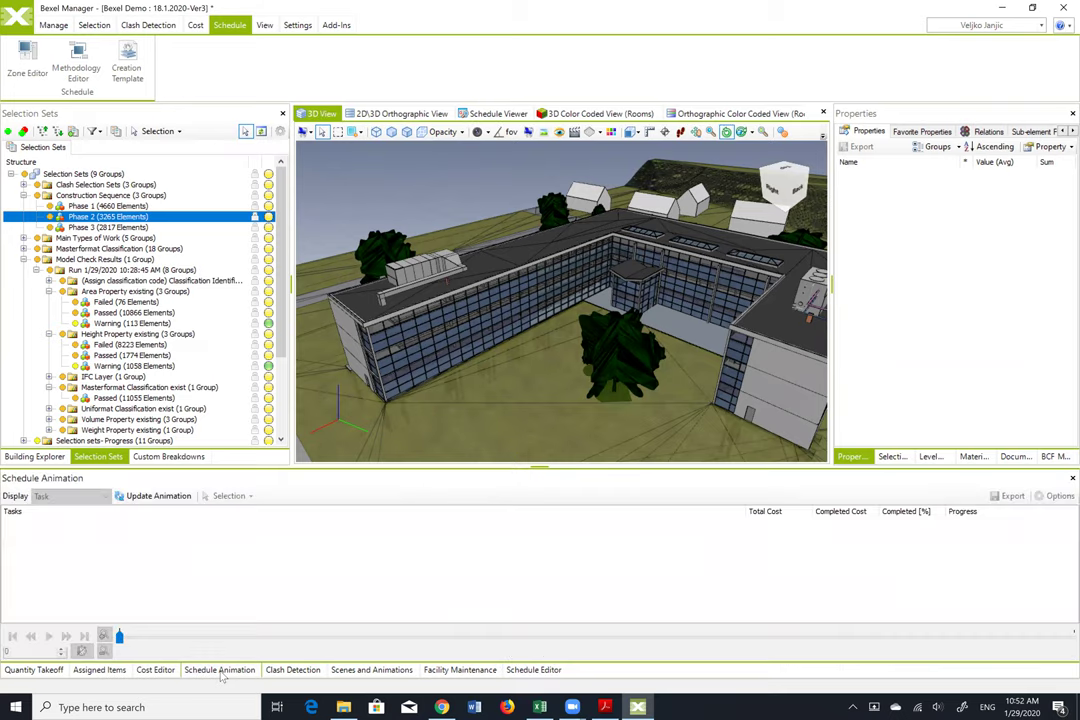
pyautogui.click(160, 496)
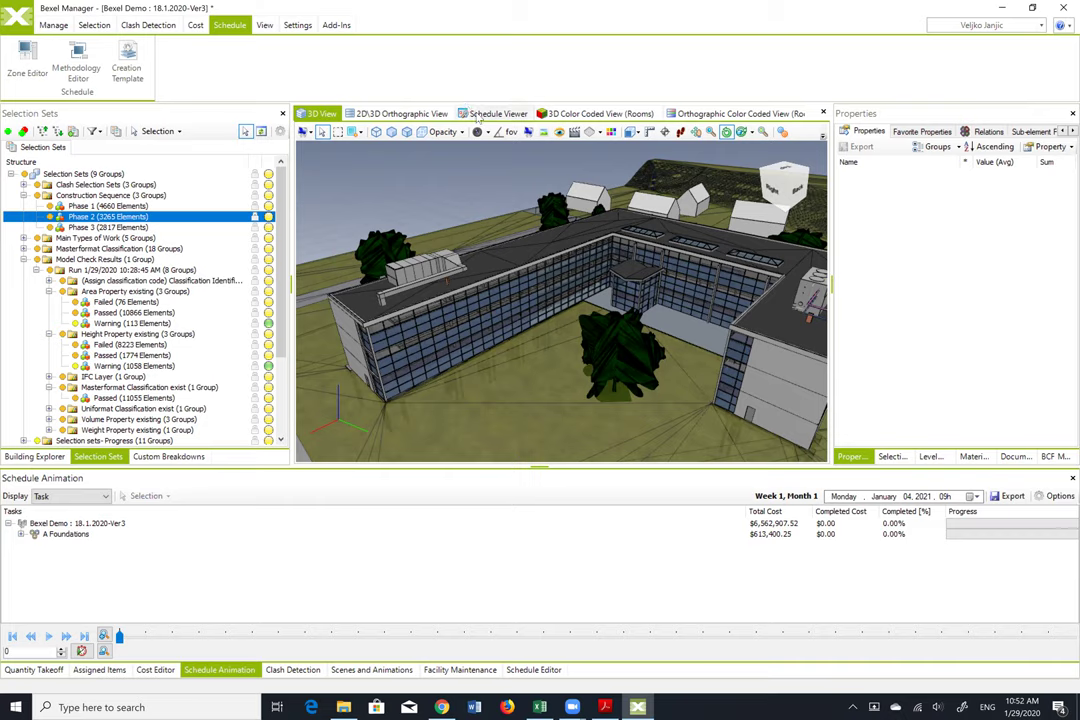
# Show the Schedule Viewer, set the Schedule Animation display to Animation and select Animation 01
pyautogui.click(103, 497)
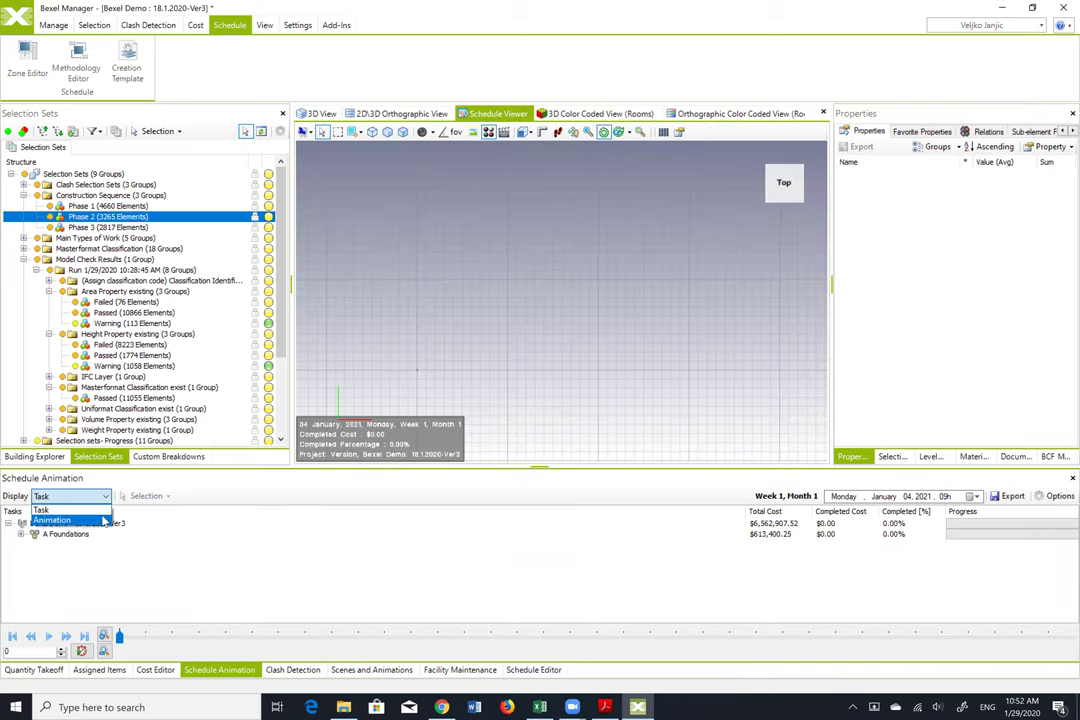
pyautogui.click(102, 521)
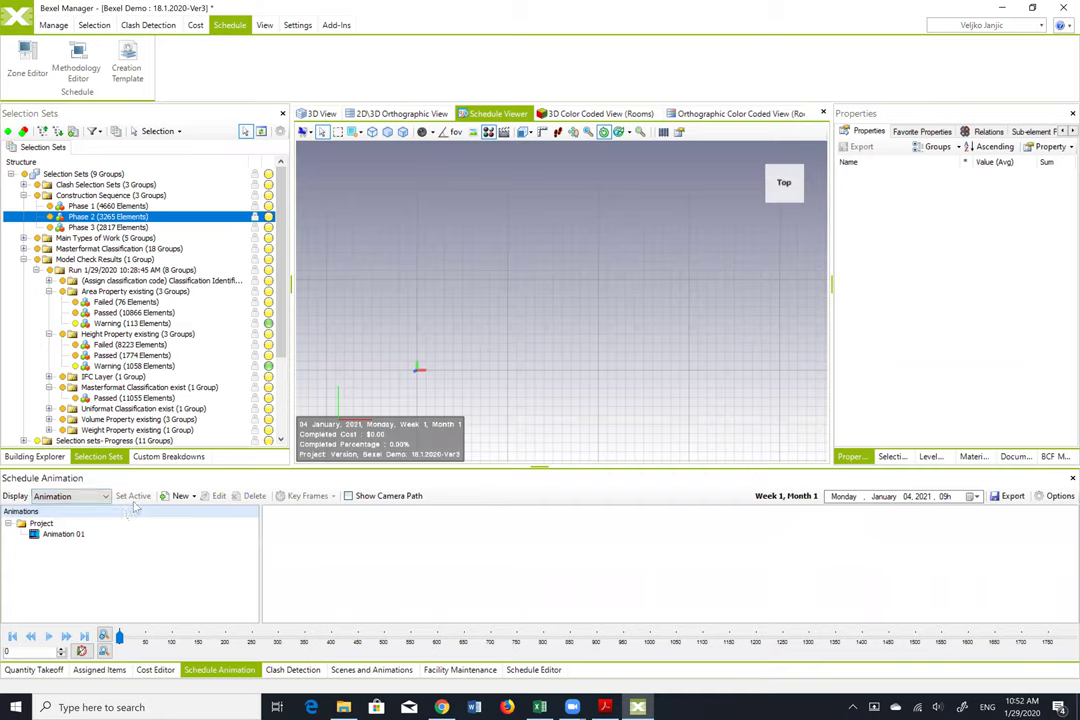
pyautogui.click(60, 534)
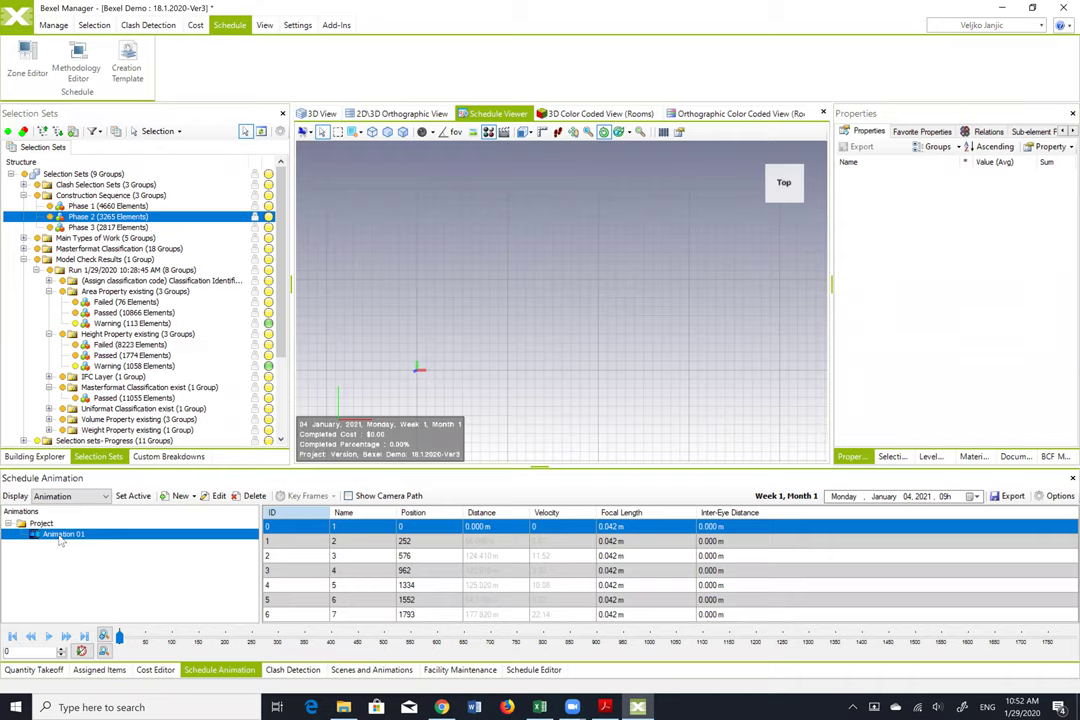
# Make Animation 01 active and set the schedule animation to a 30-second duration with an hourly interval
pyautogui.click(131, 496)
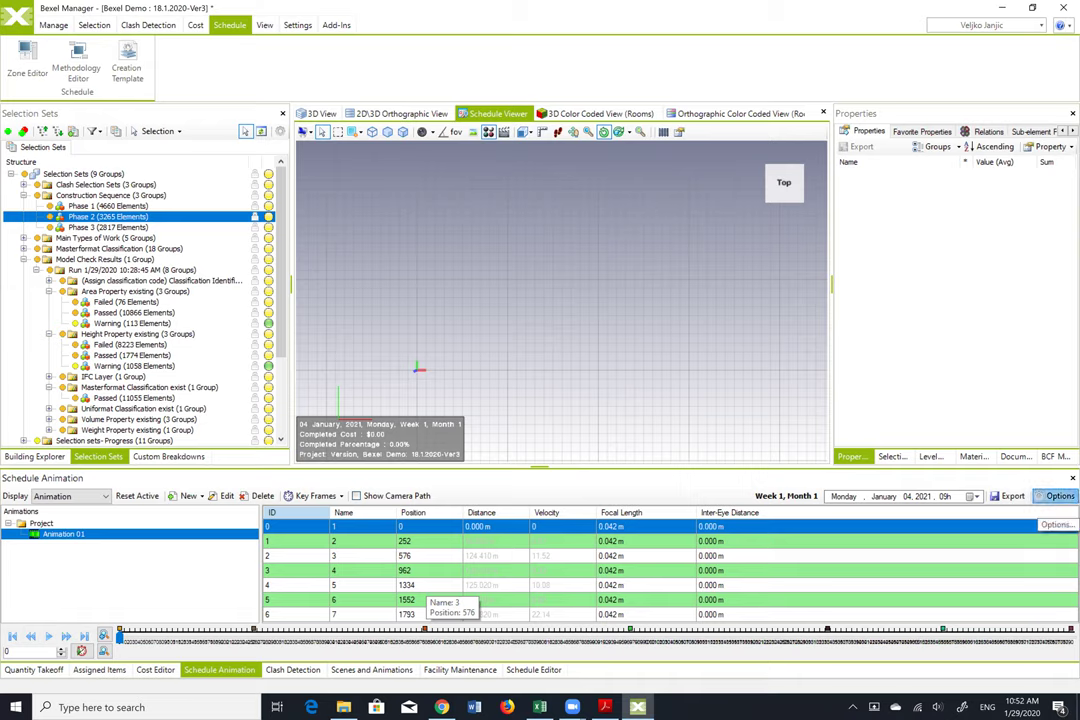
pyautogui.click(1058, 497)
pyautogui.doubleClick(372, 240)
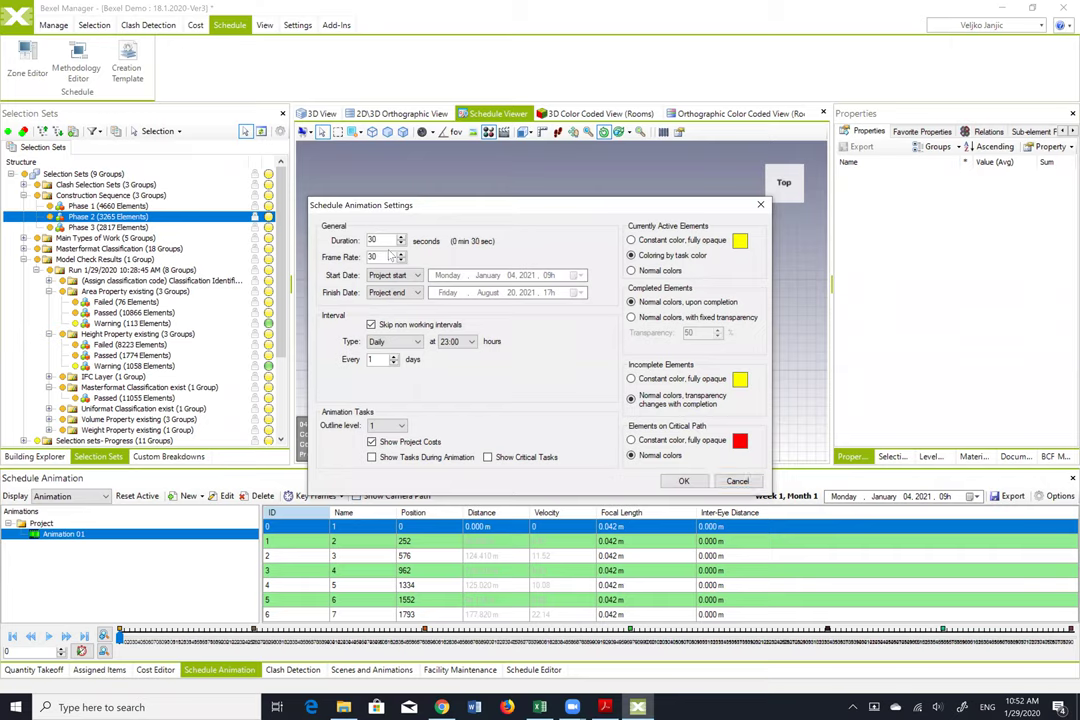
pyautogui.click(409, 342)
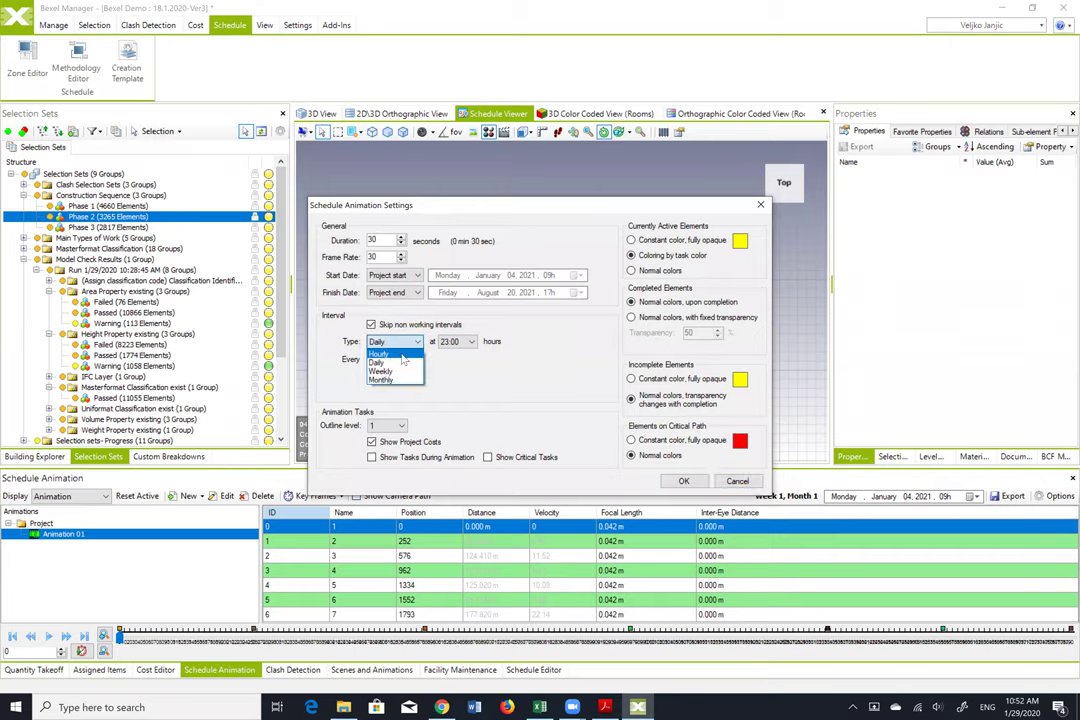
pyautogui.click(401, 355)
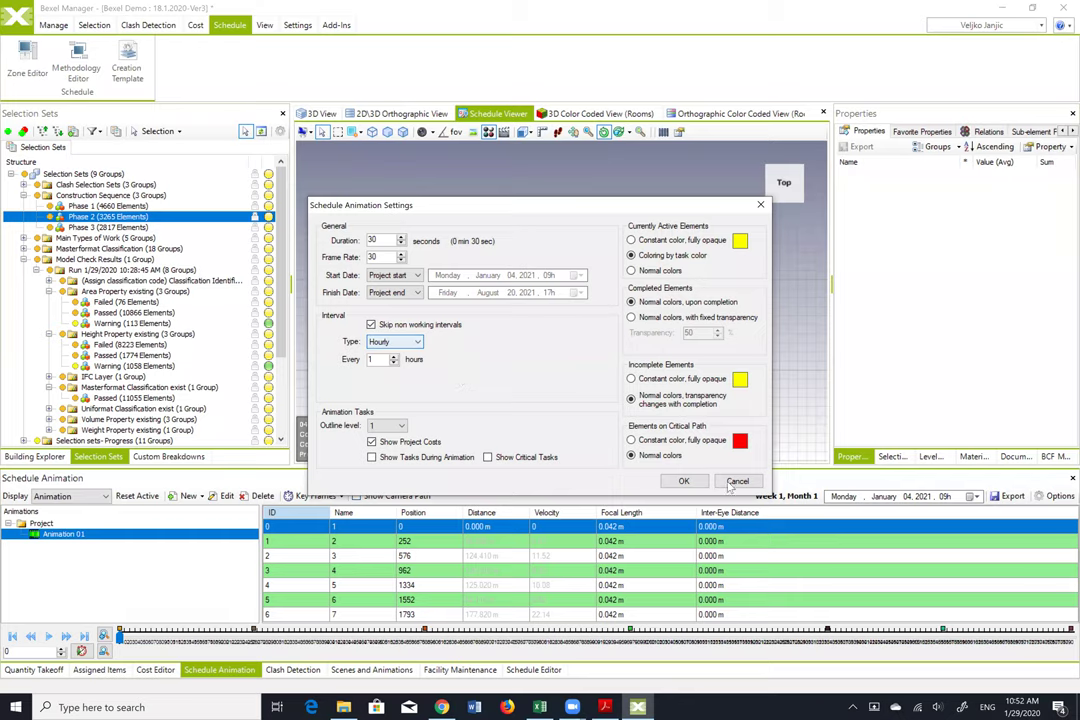
pyautogui.click(684, 481)
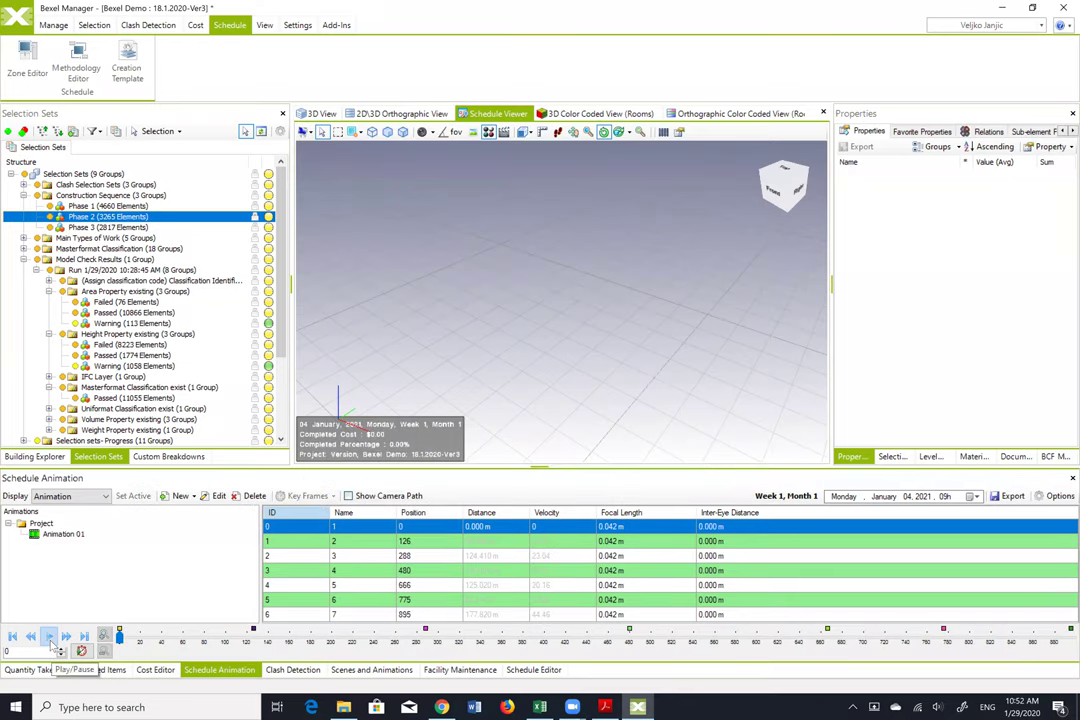
# Play the schedule animation, pause it to show only the C Interiors and D Services elements, and continue playback until early July 2021
pyautogui.click(50, 641)
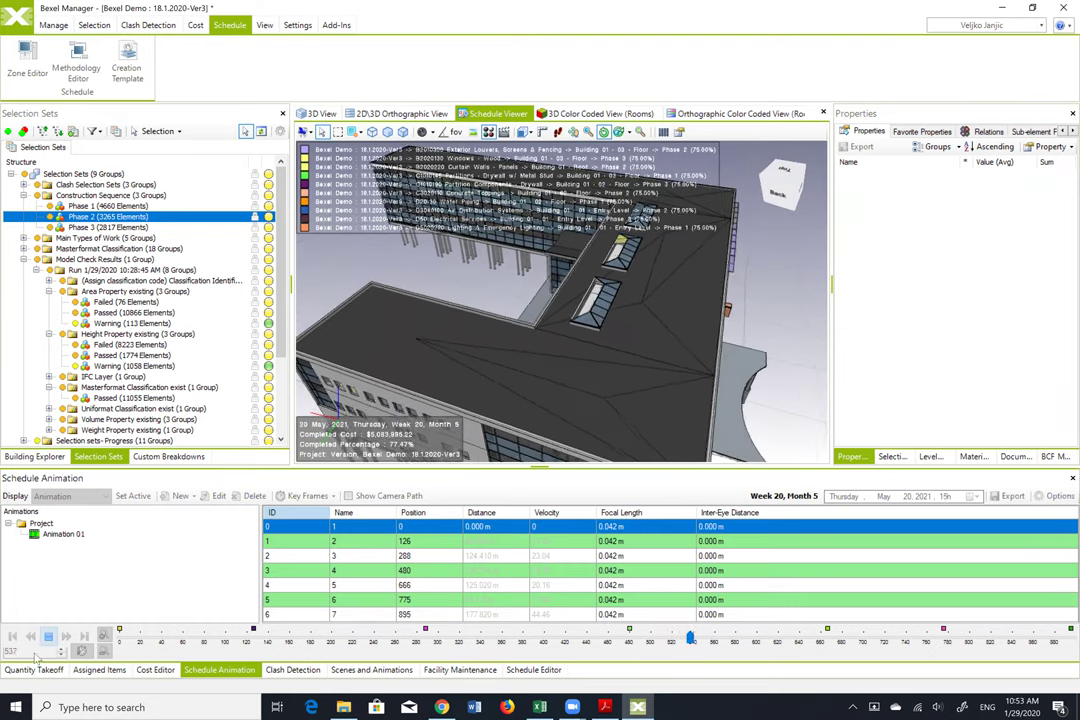
pyautogui.click(57, 636)
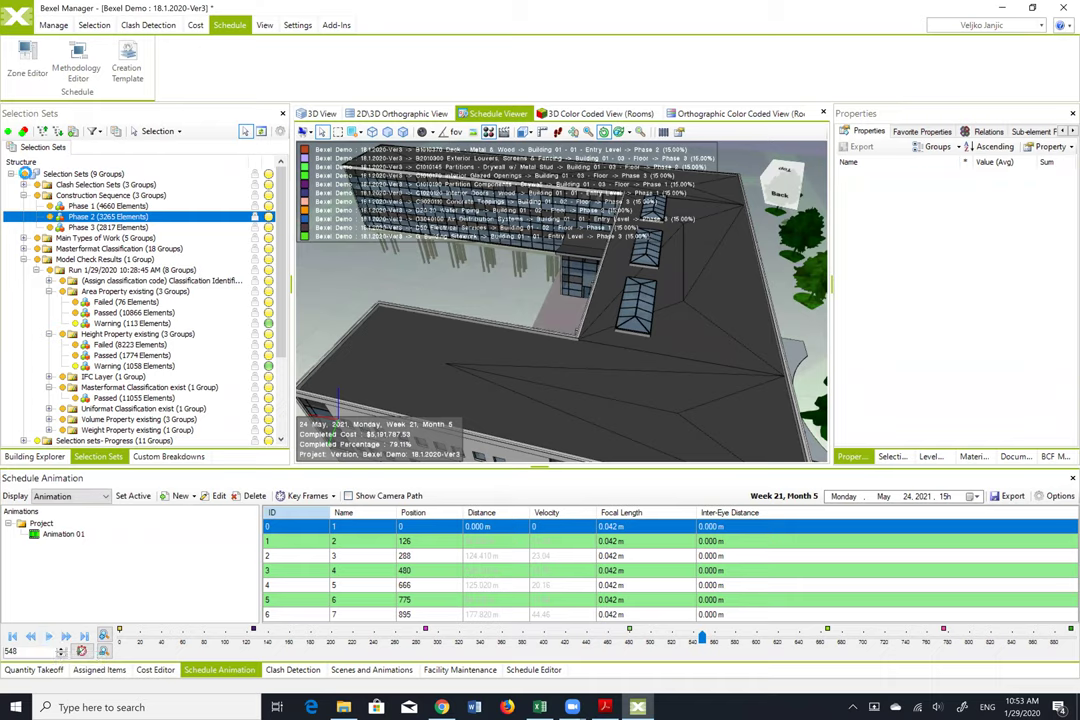
pyautogui.scroll(-3, 60, 410)
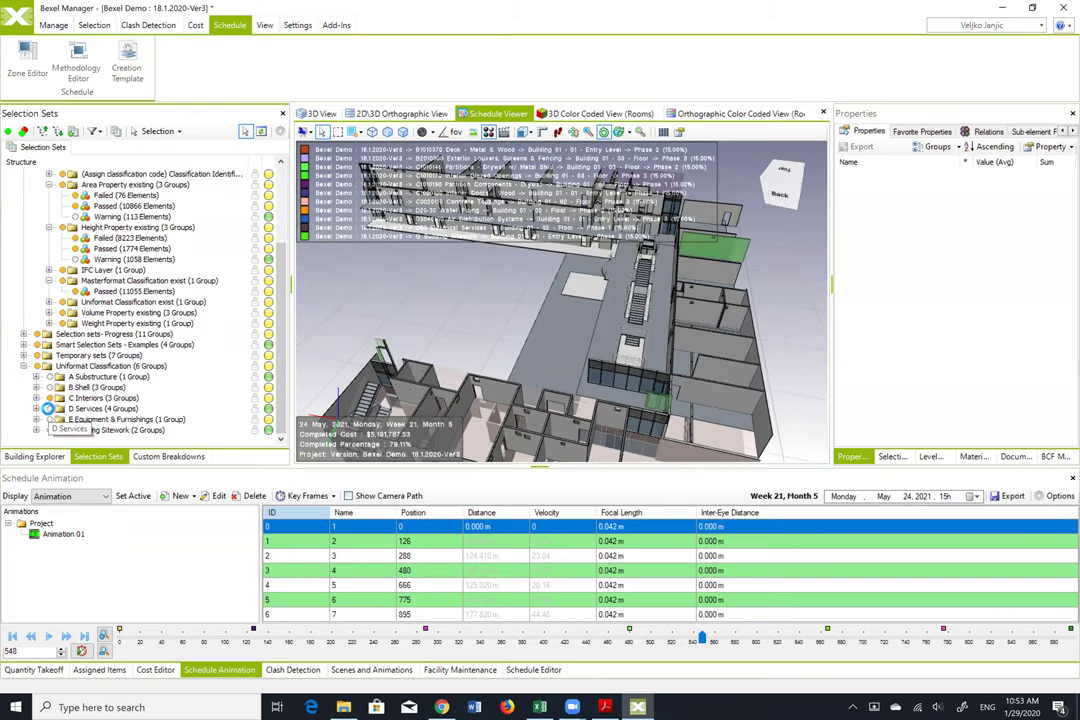
pyautogui.click(49, 638)
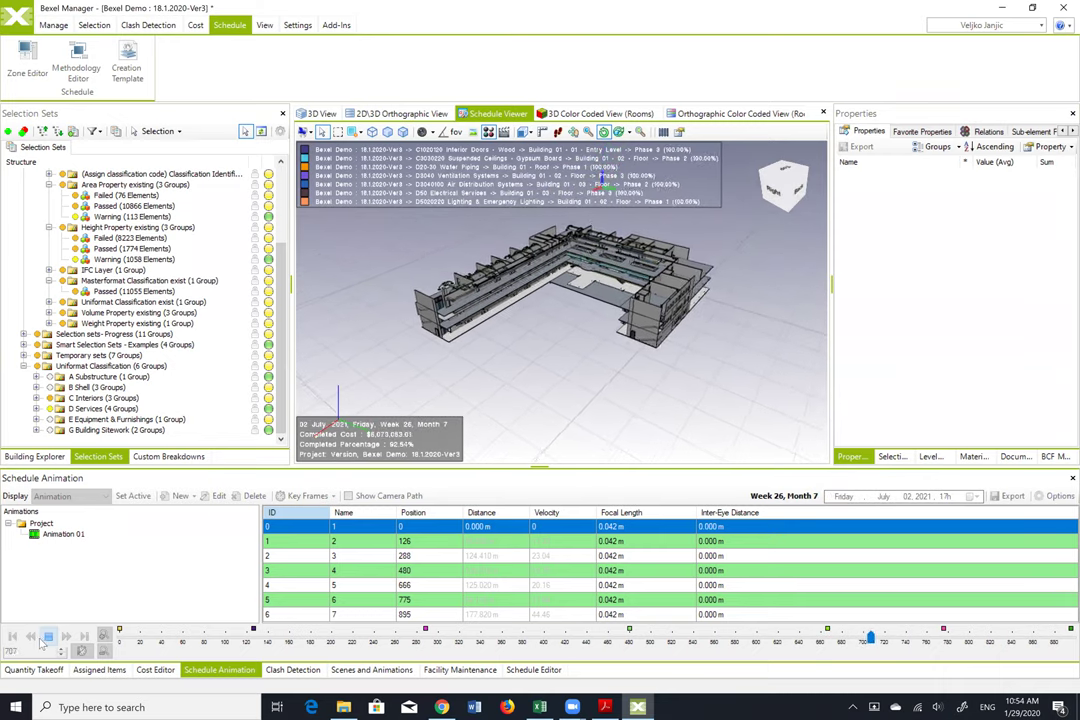
pyautogui.click(47, 637)
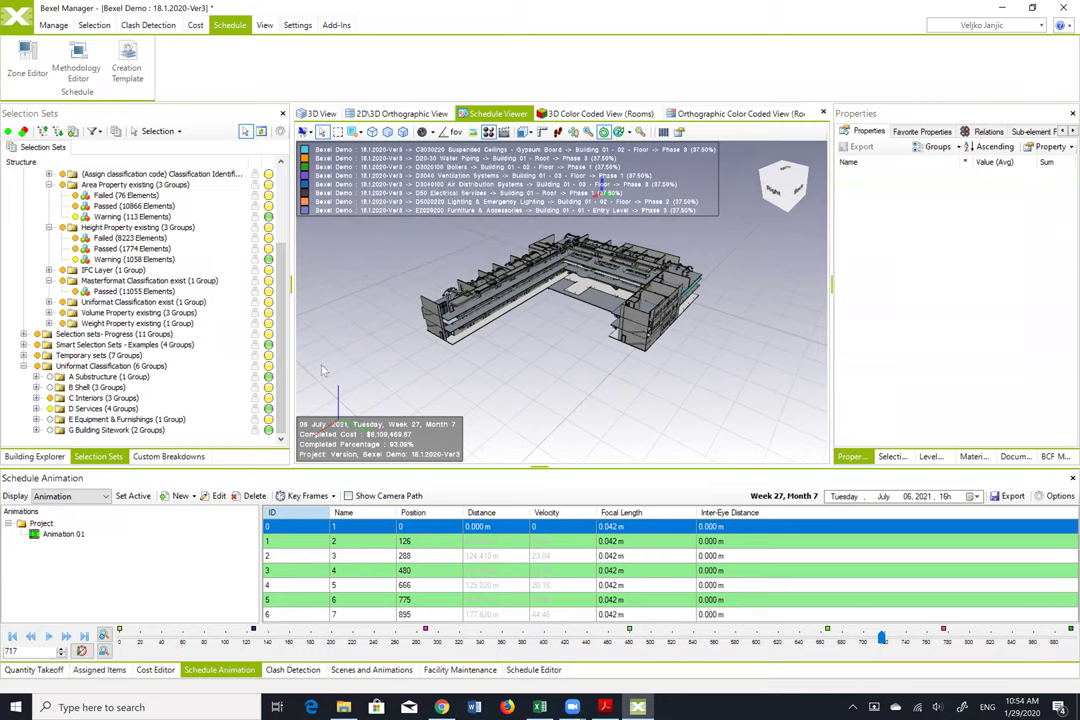
# Restore the visibility of all elements through the top-level Selection Sets group
pyautogui.scroll(4, 245, 280)
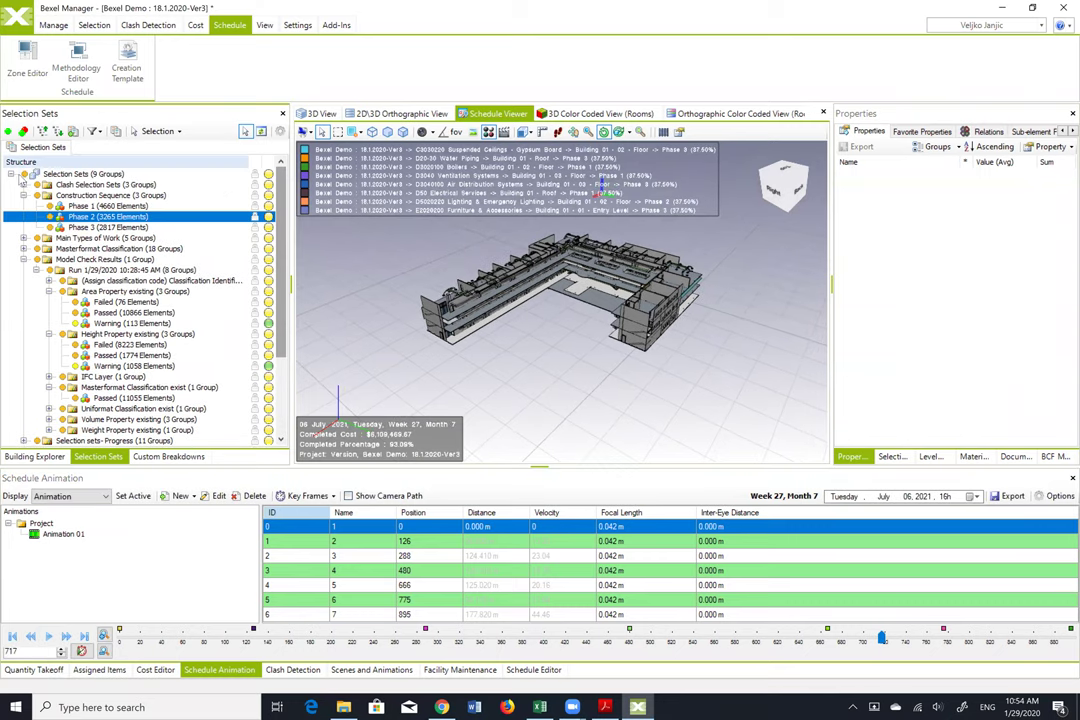
pyautogui.click(24, 175)
pyautogui.click(24, 175)
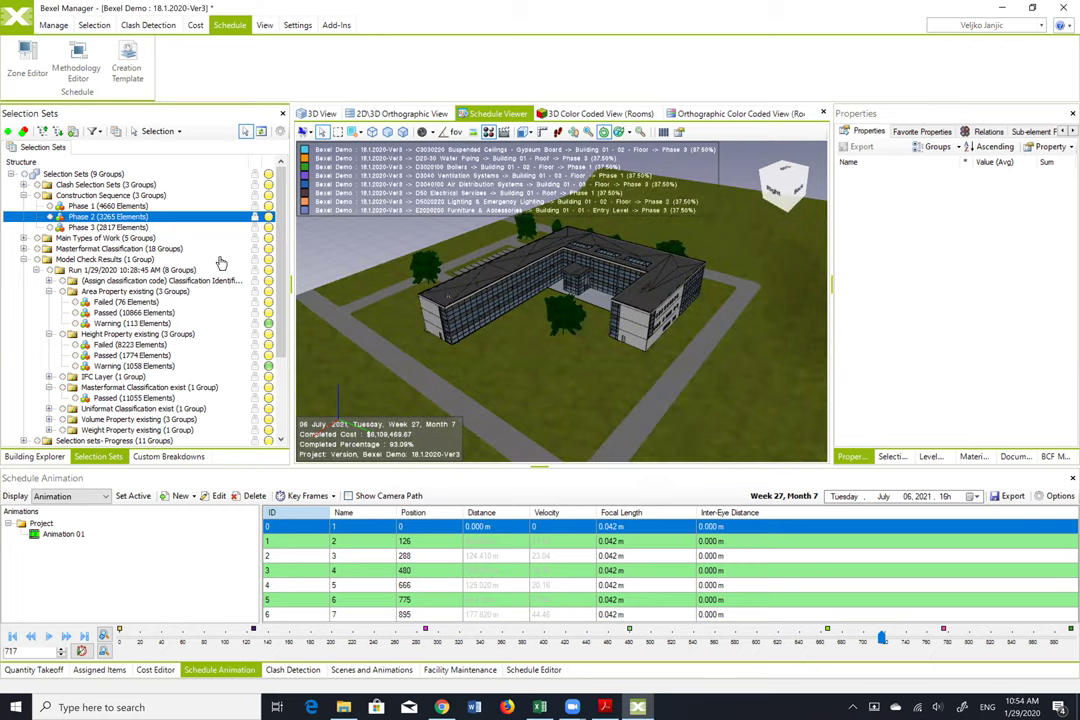
# Bring up the Webinar schedule in an enlarged Schedule Editor and display its Line of Balance in a separate window
pyautogui.click(533, 670)
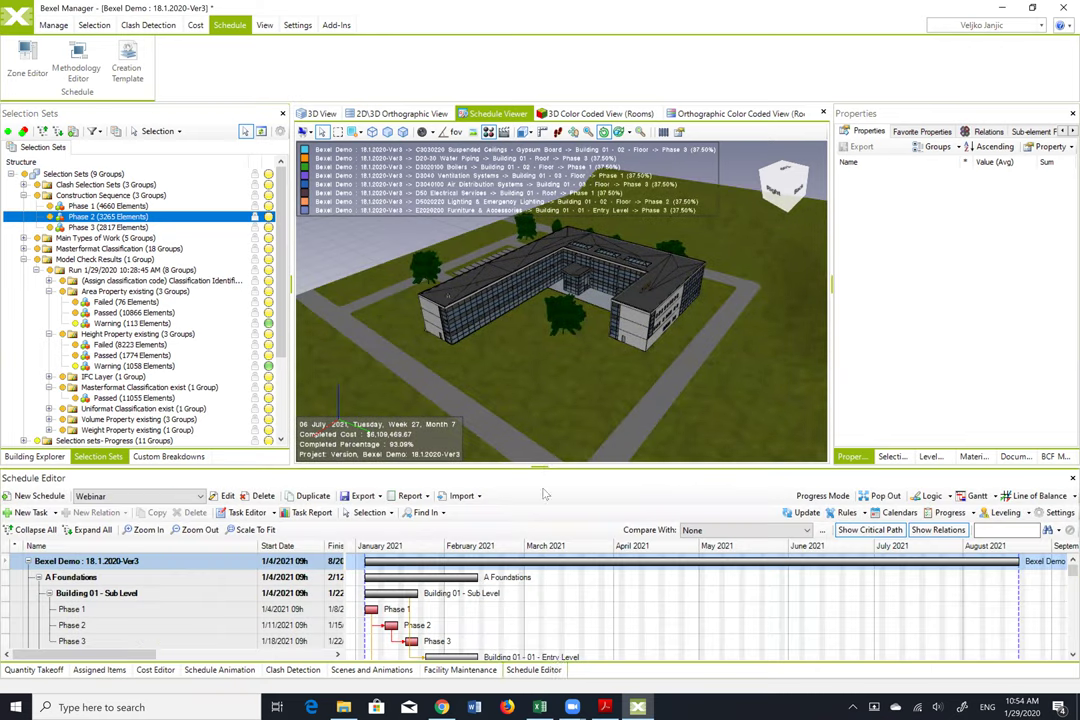
pyautogui.moveTo(538, 458); pyautogui.dragTo(538, 432)
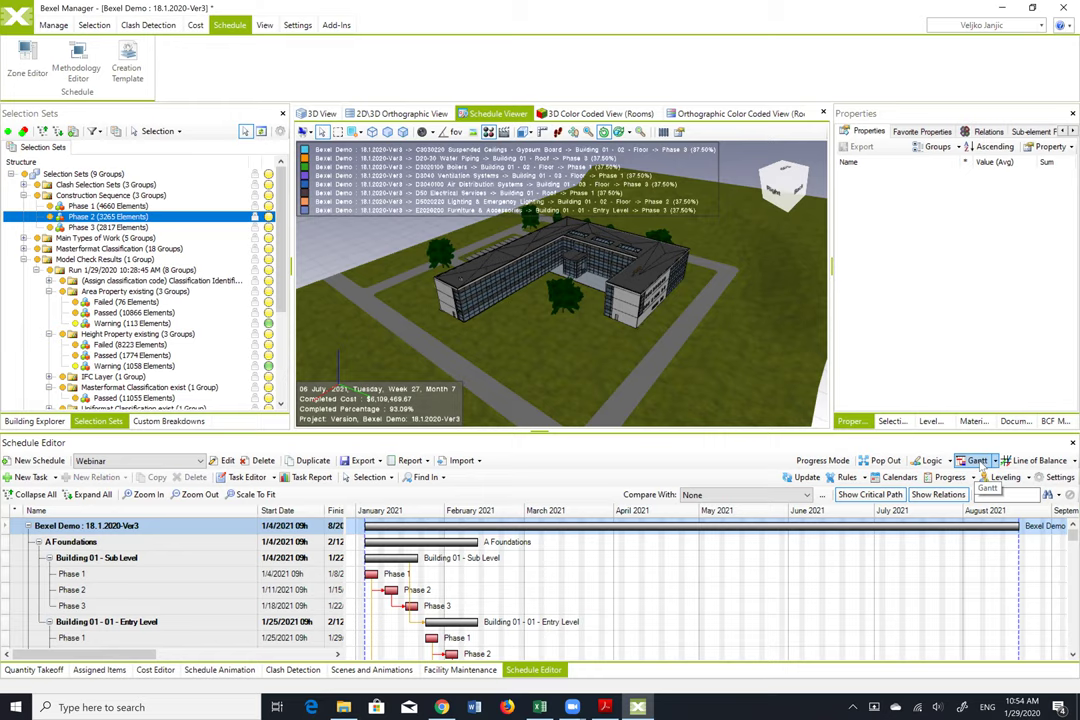
pyautogui.click(1028, 461)
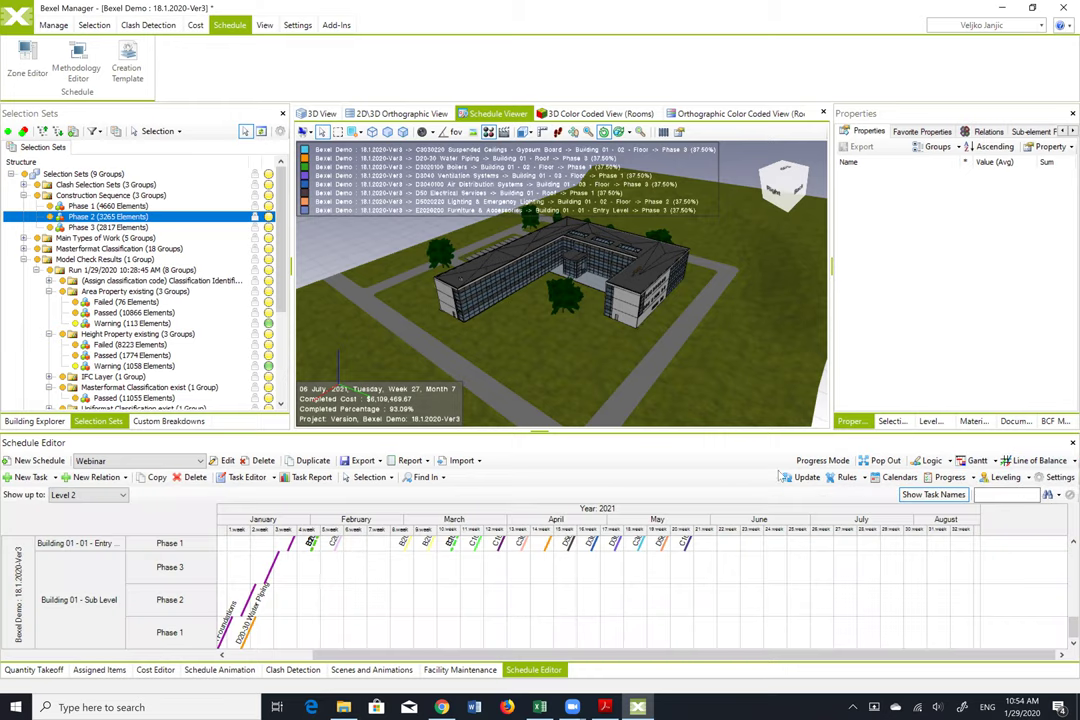
pyautogui.click(884, 461)
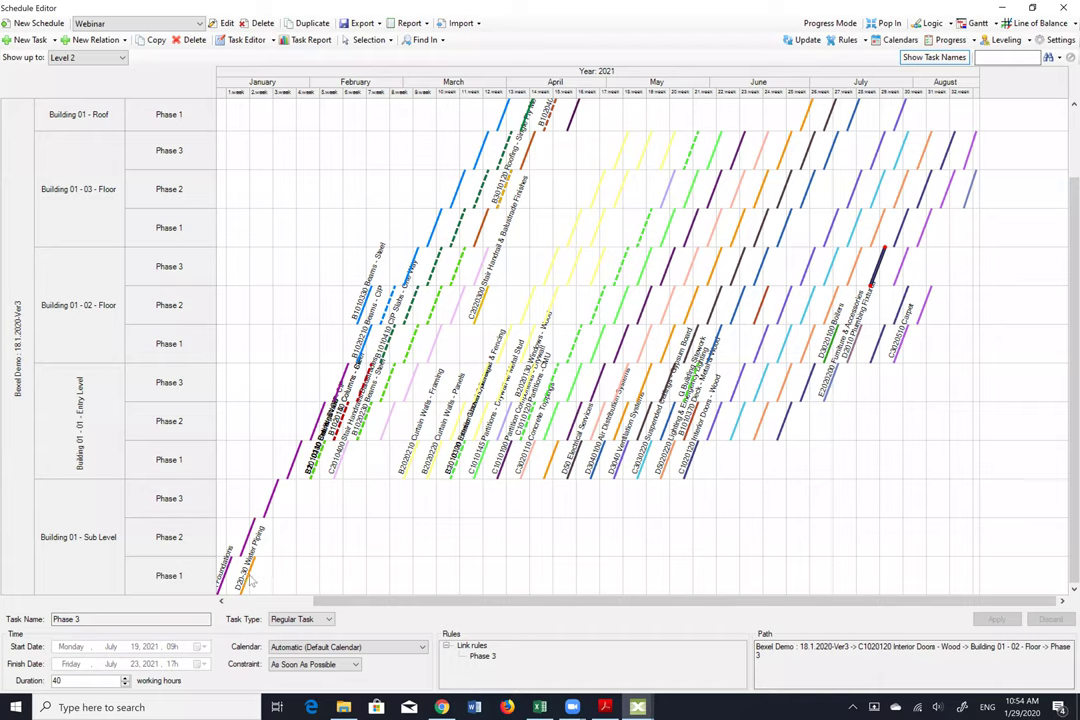
# Highlight all D20-30 Water Piping tasks, then select only the Sub Level Phase 1 one
pyautogui.click(249, 582)
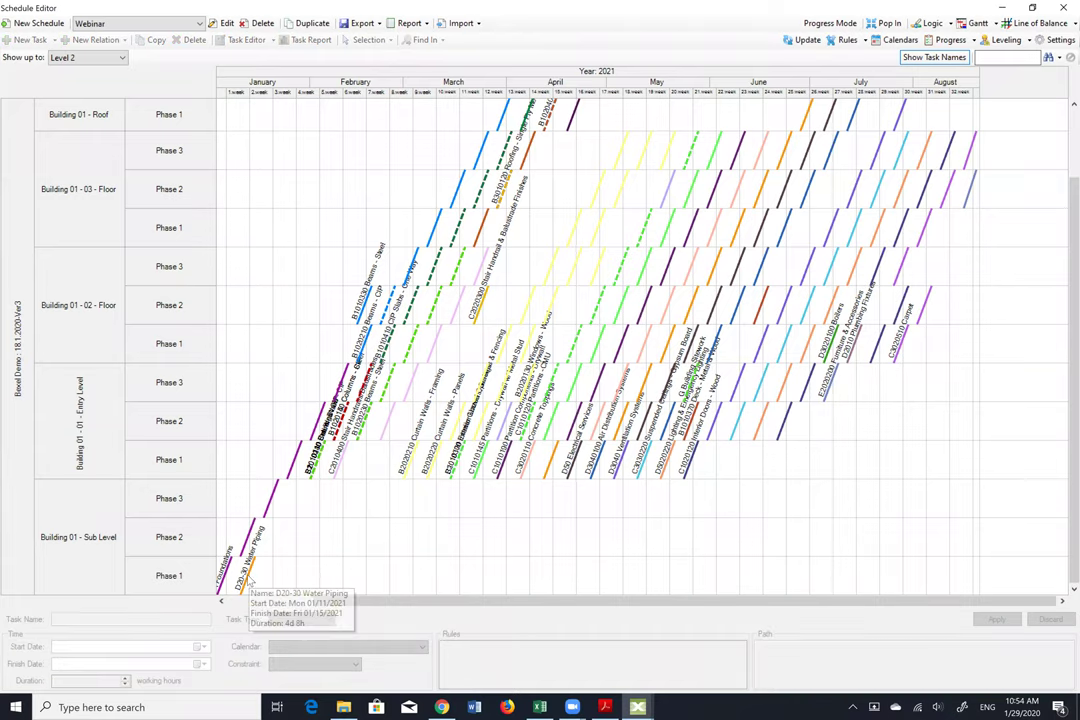
pyautogui.click(249, 582)
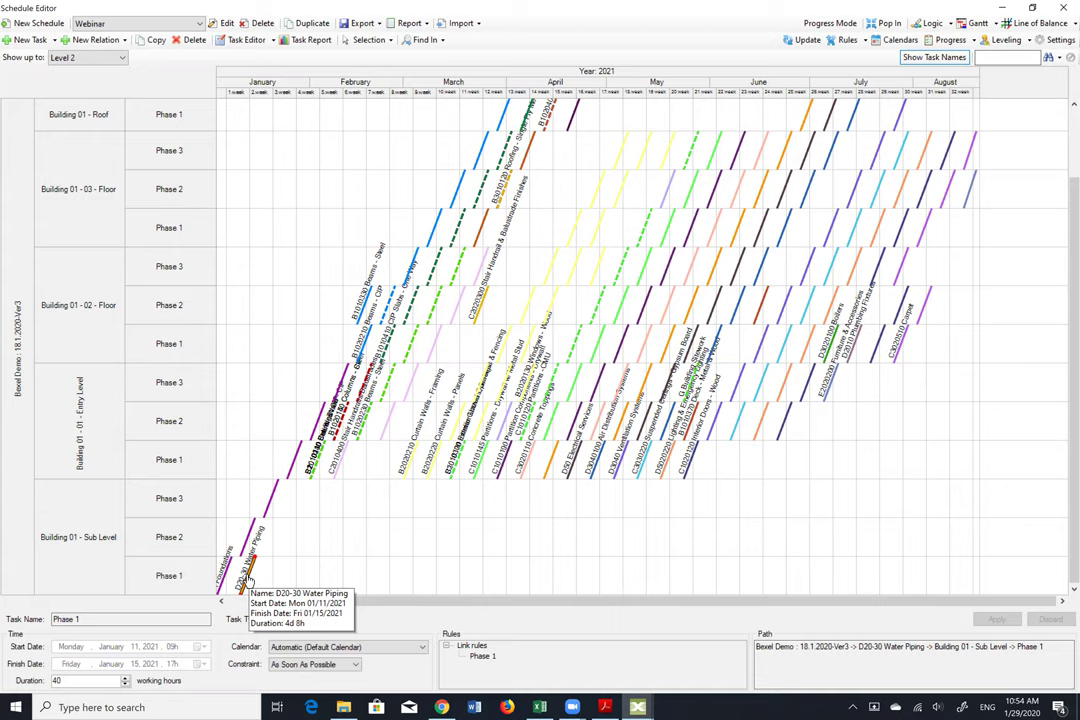
pyautogui.doubleClick(249, 582)
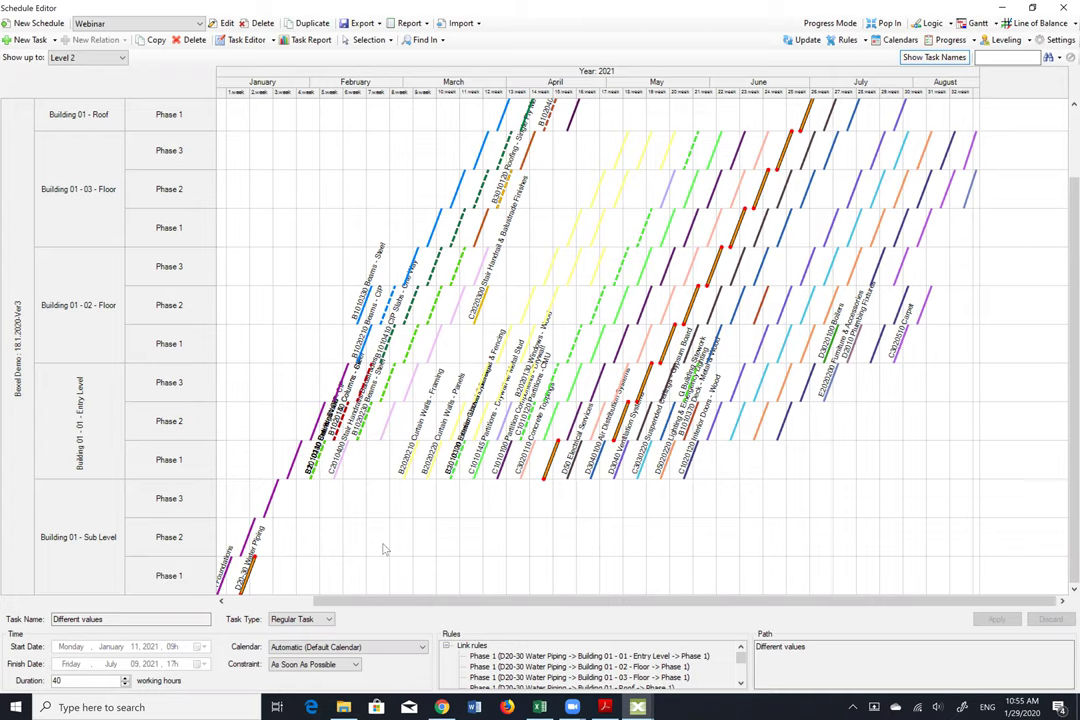
pyautogui.click(242, 578)
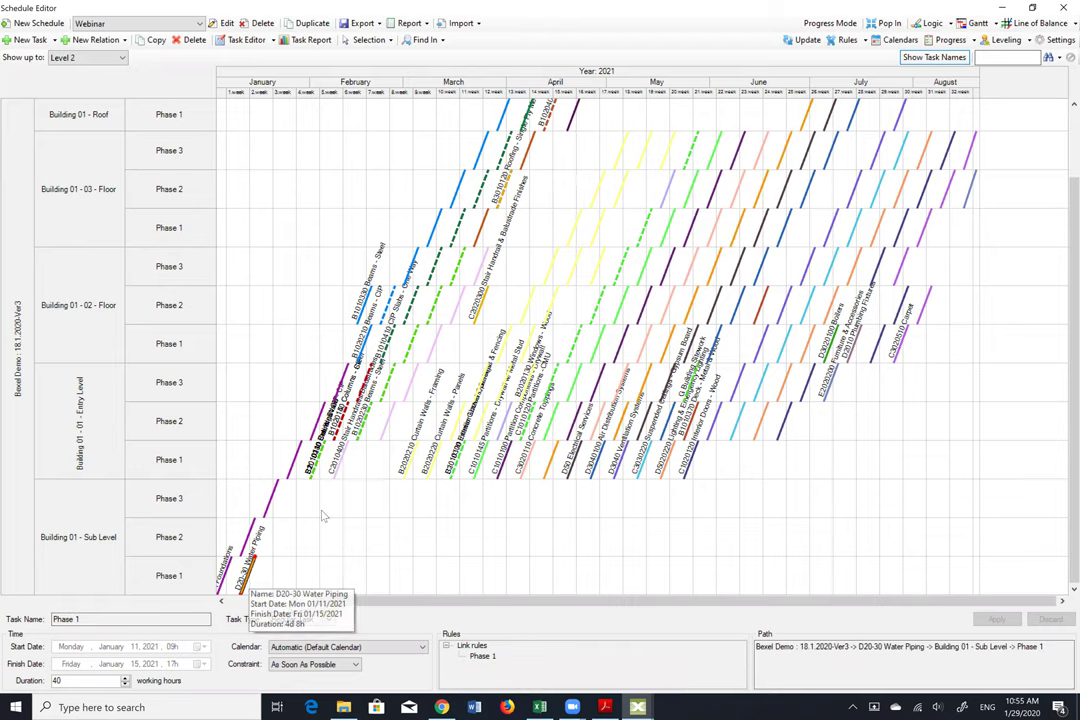
# Set the schedule's Task Constraint Priority to As Late As Possible
pyautogui.click(1055, 40)
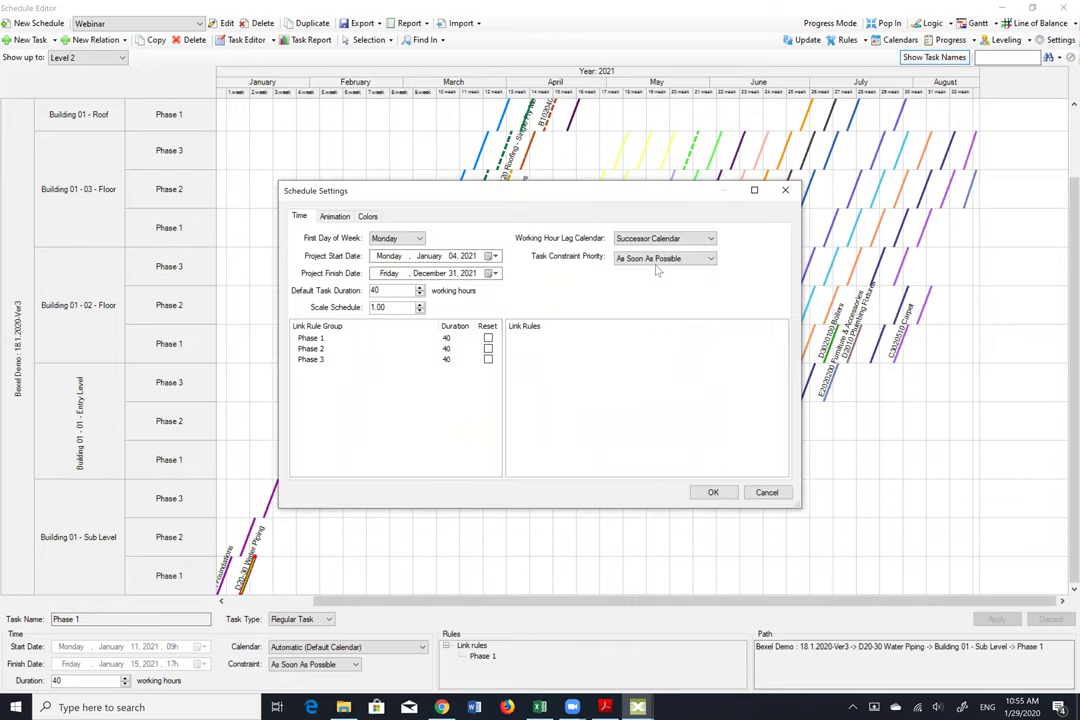
pyautogui.click(660, 259)
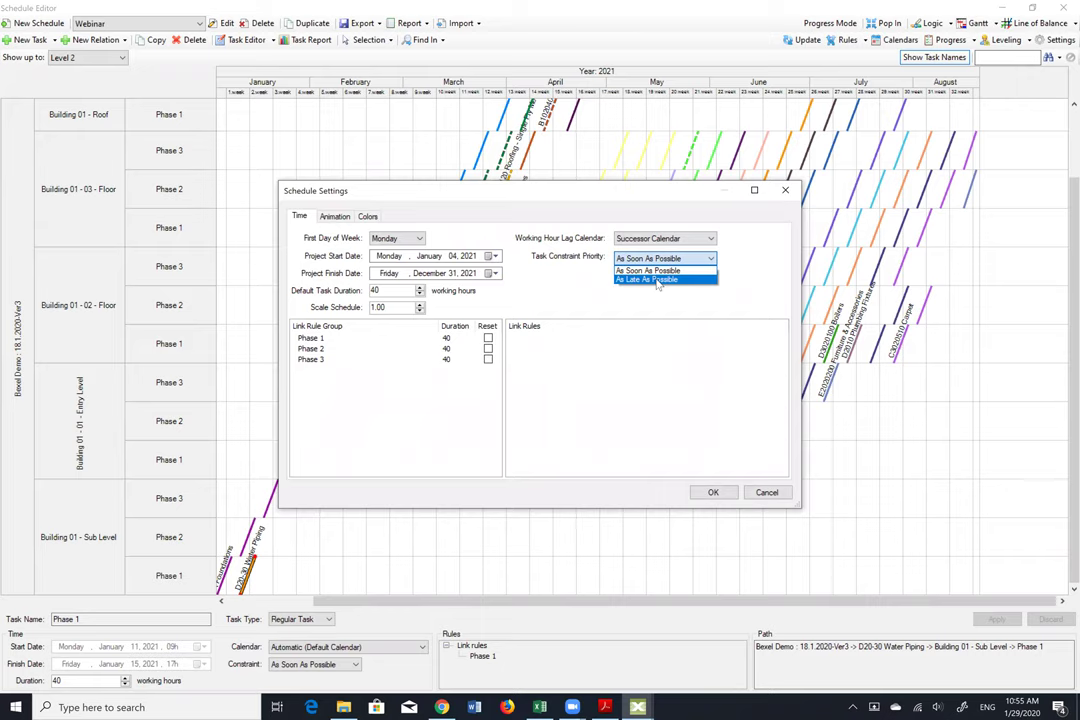
pyautogui.click(657, 281)
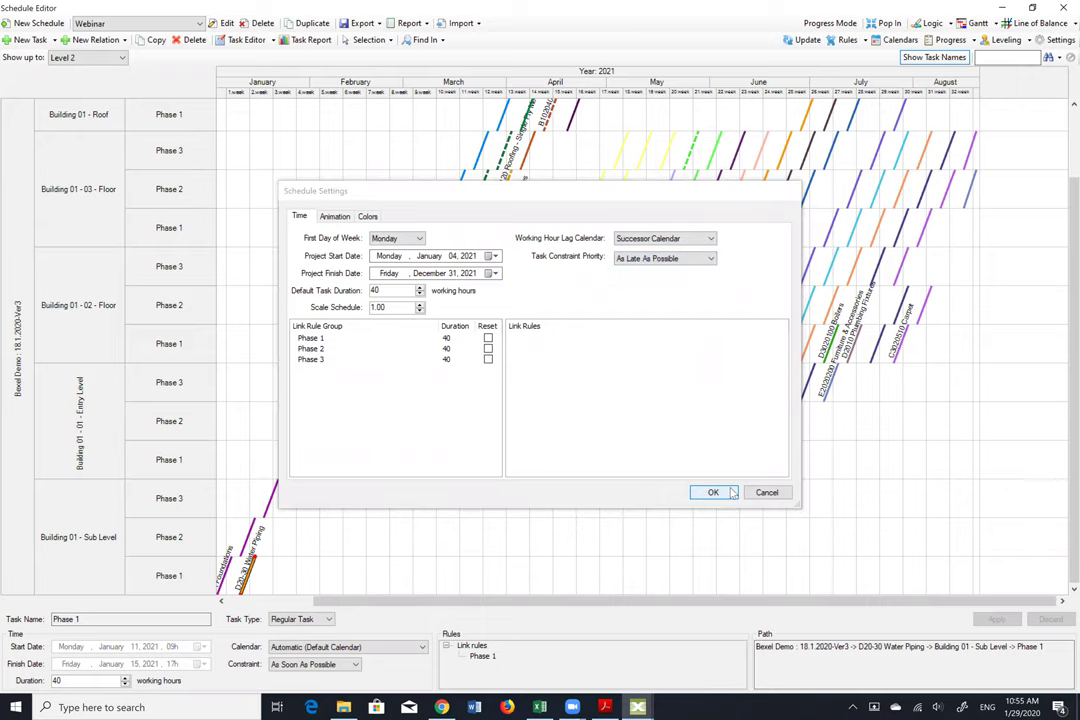
pyautogui.click(729, 492)
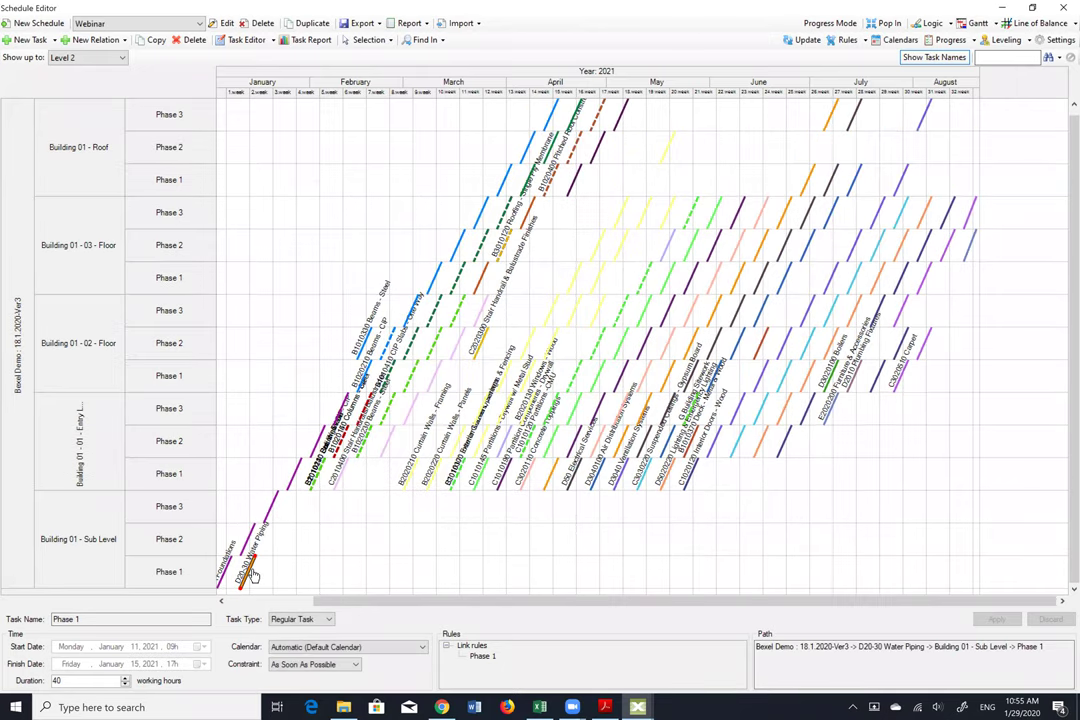
# Apply the As Late As Possible constraint to the Sub Level Phase 1 Water Piping task and highlight all Water Piping tasks
pyautogui.rightClick(253, 575)
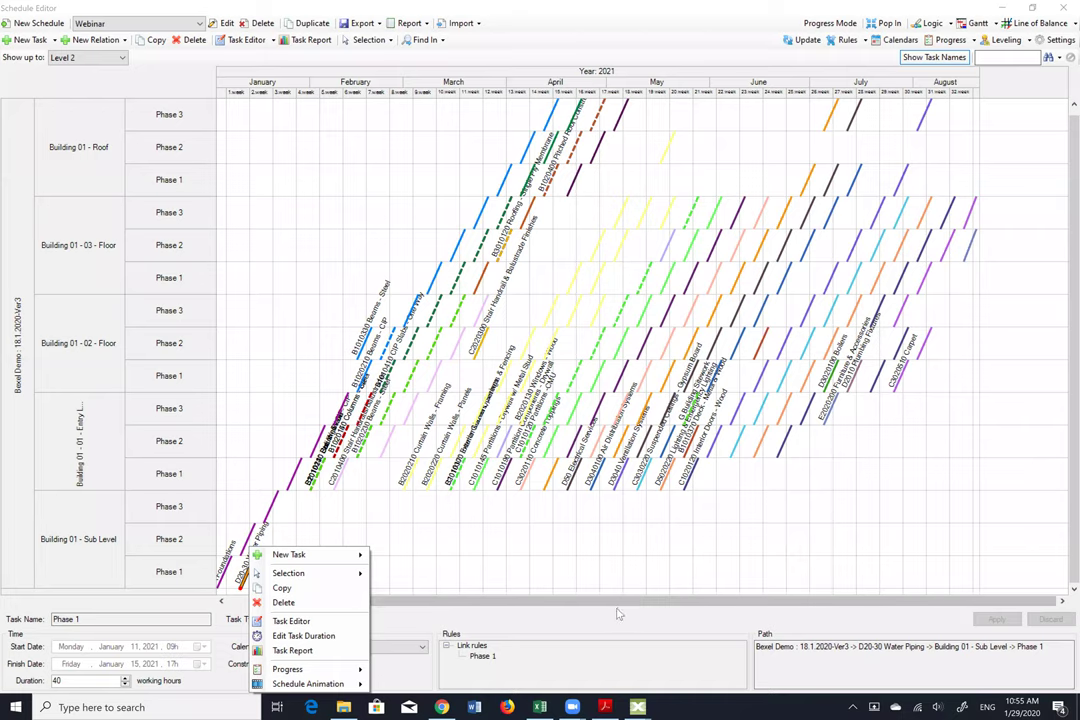
pyautogui.click(405, 677)
pyautogui.click(354, 664)
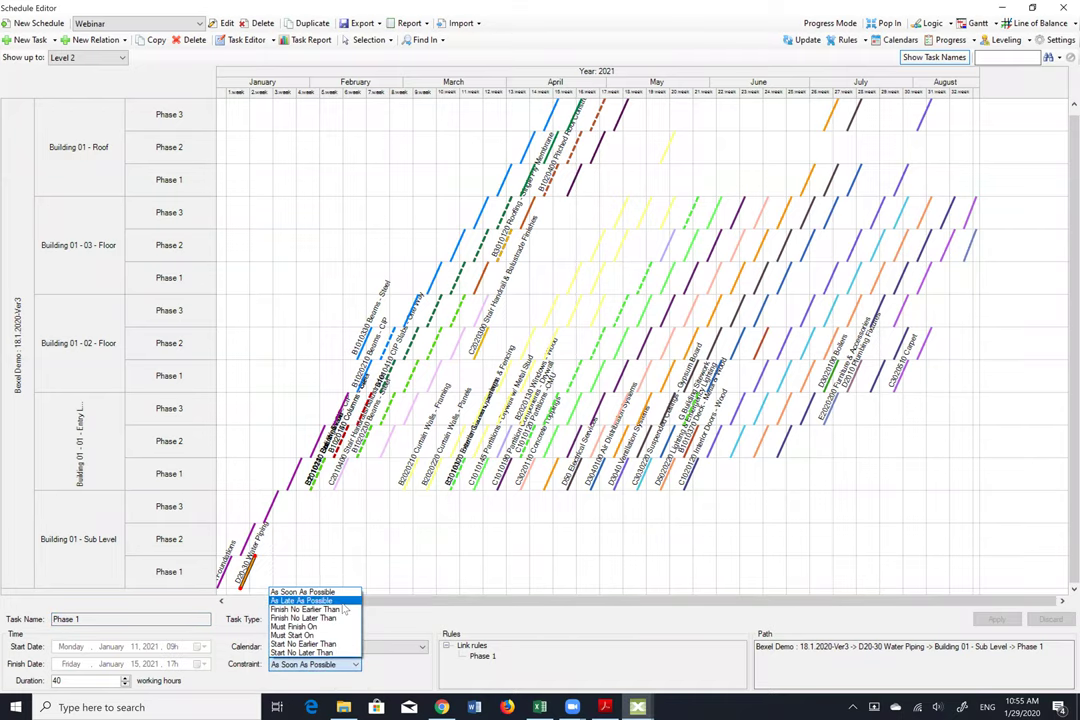
pyautogui.click(344, 601)
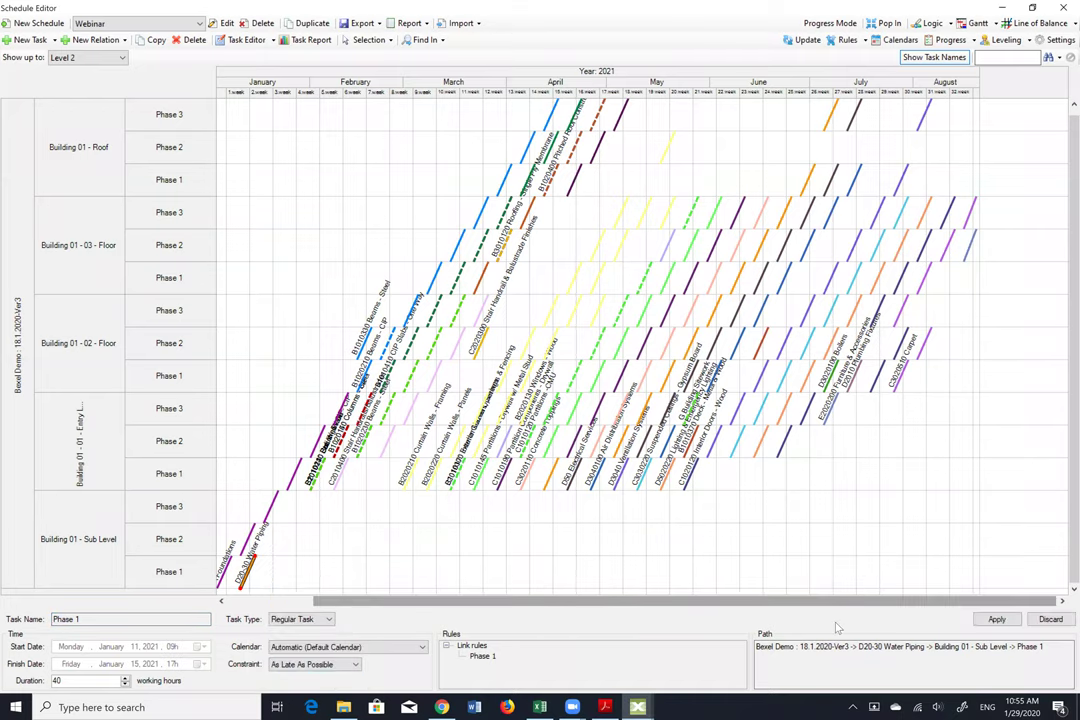
pyautogui.click(1002, 620)
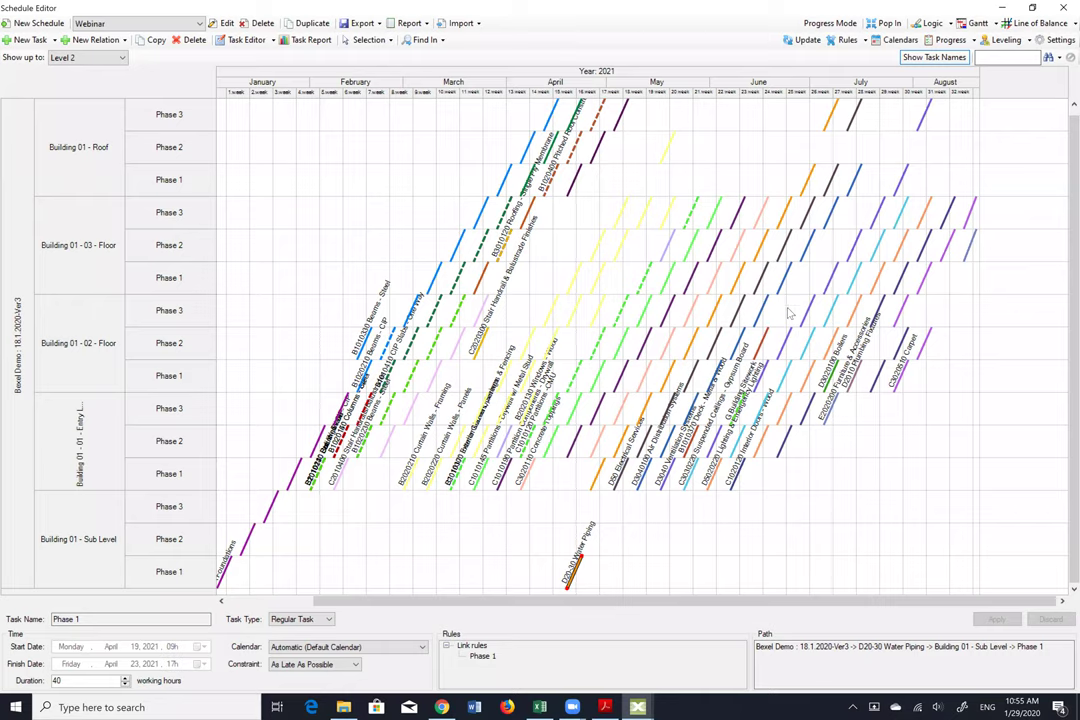
pyautogui.doubleClick(578, 568)
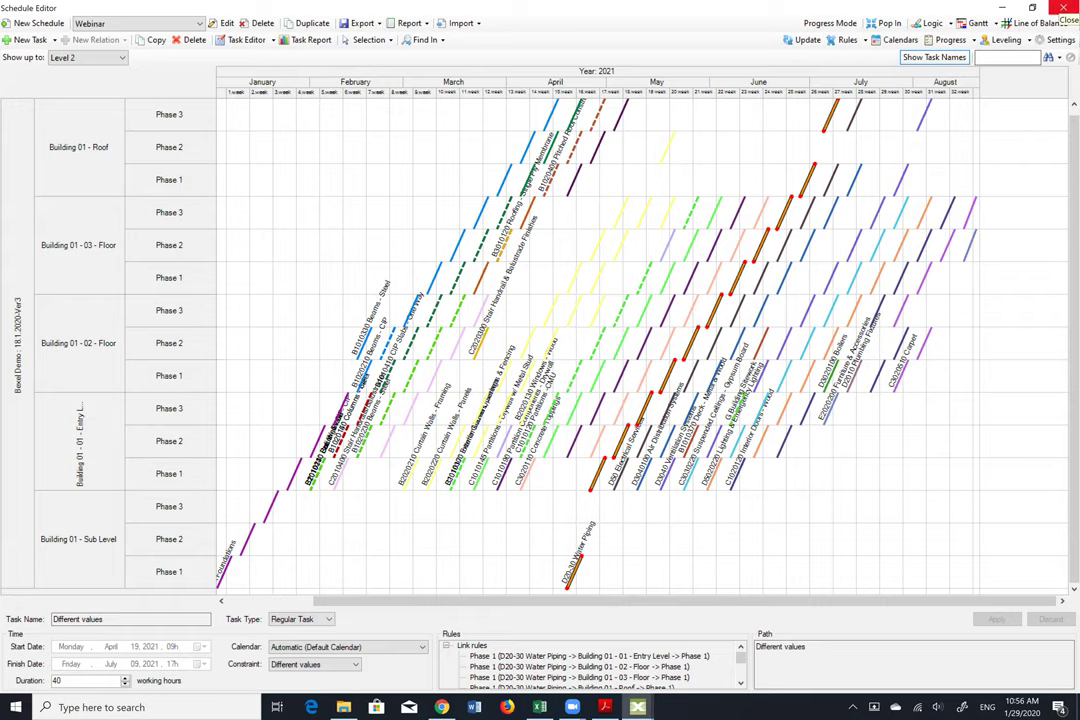
# Return to the Gantt view, examine the daily labor for March 2021 in the project's task report, and close the report
pyautogui.click(977, 23)
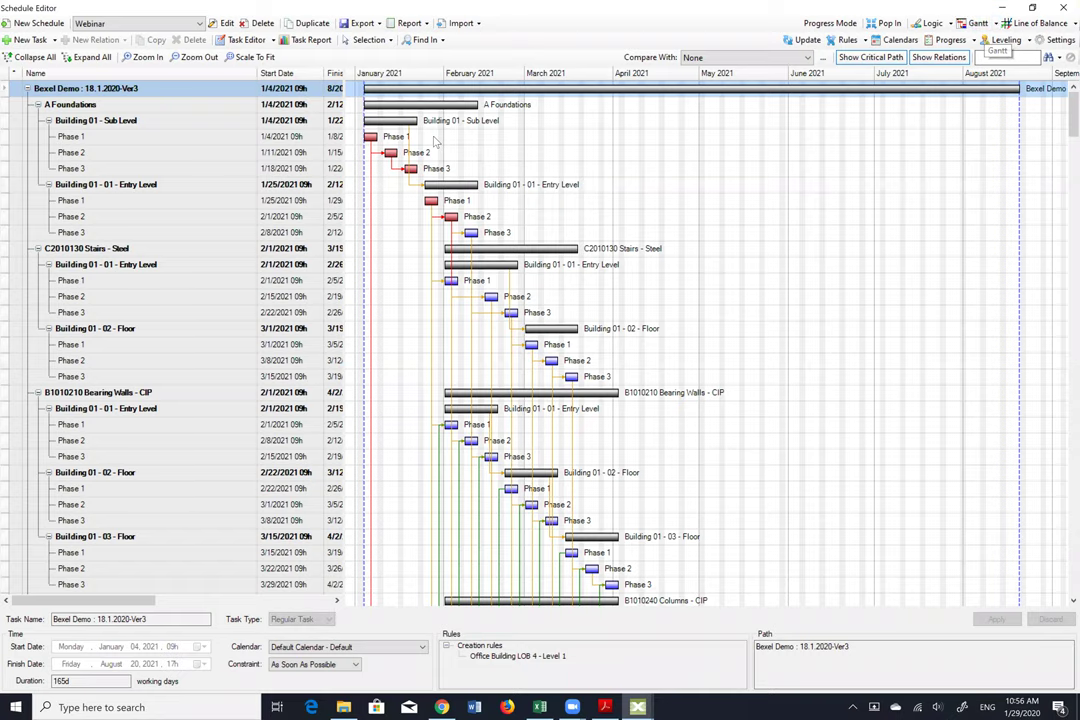
pyautogui.click(308, 40)
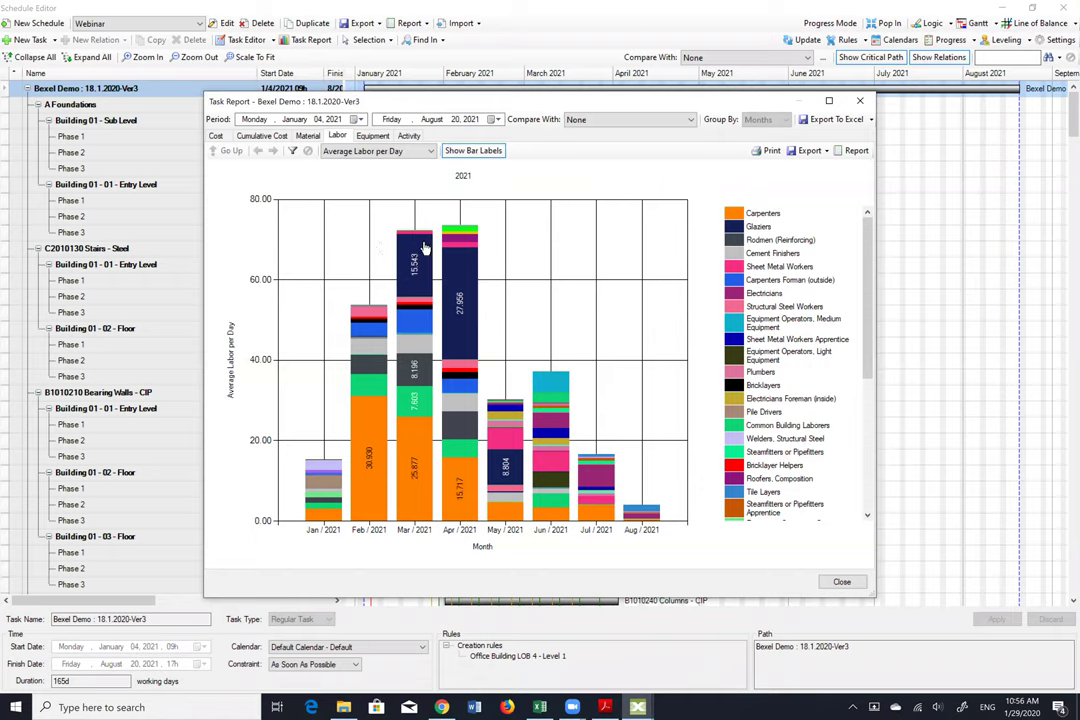
pyautogui.doubleClick(418, 318)
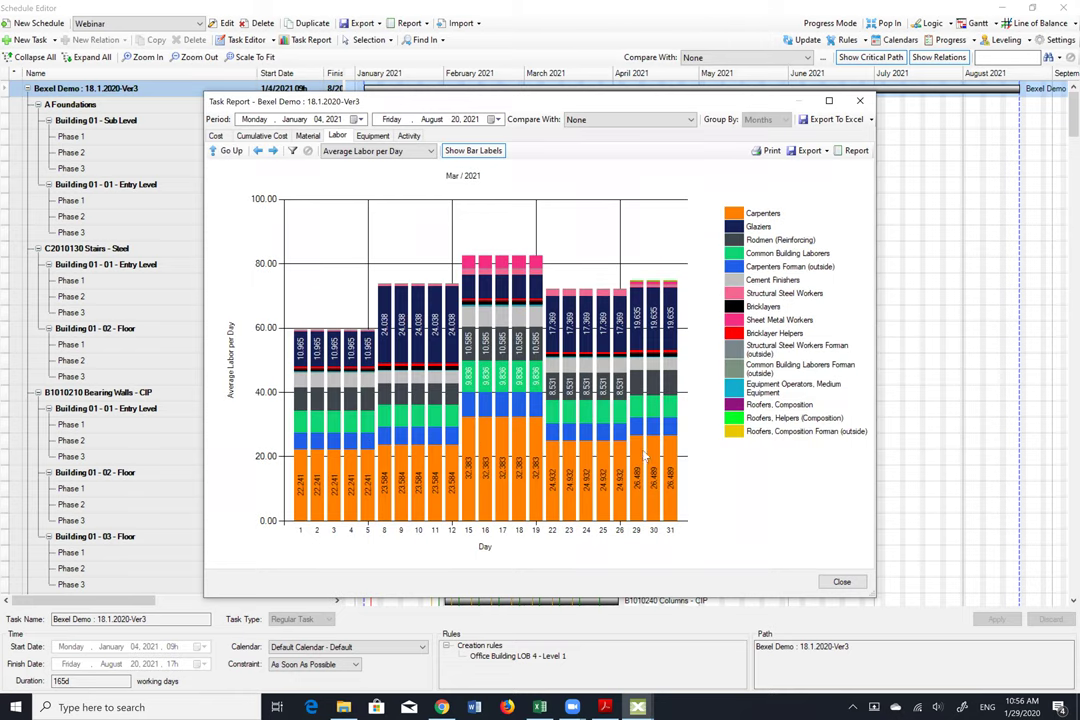
pyautogui.moveTo(670, 445)
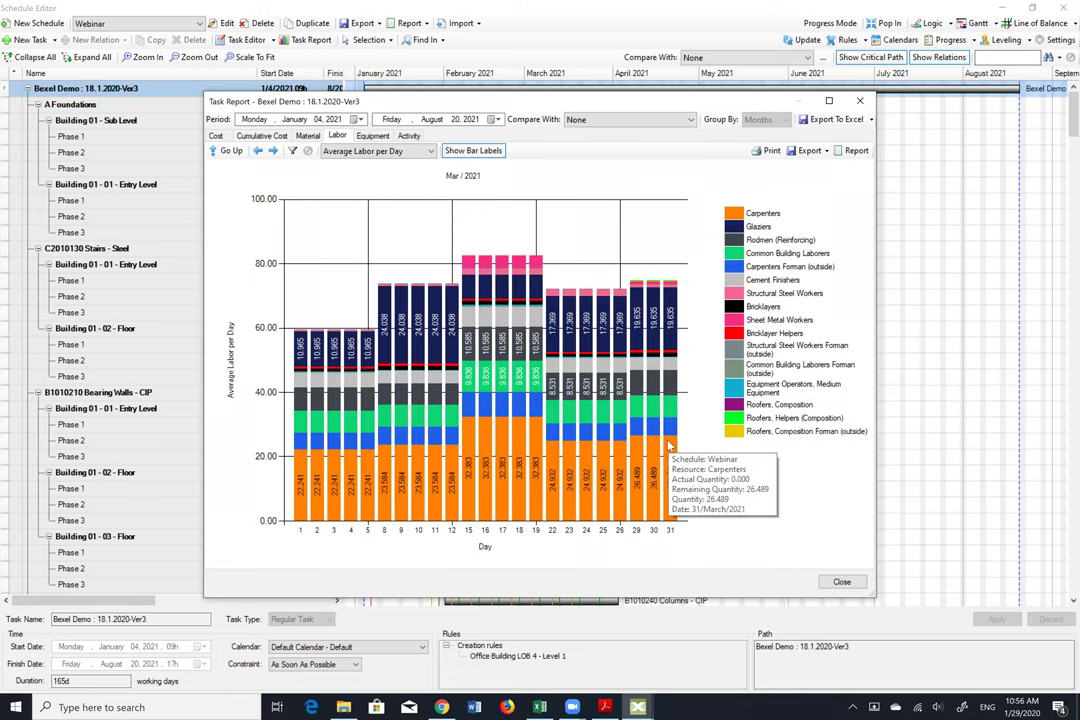
pyautogui.click(842, 582)
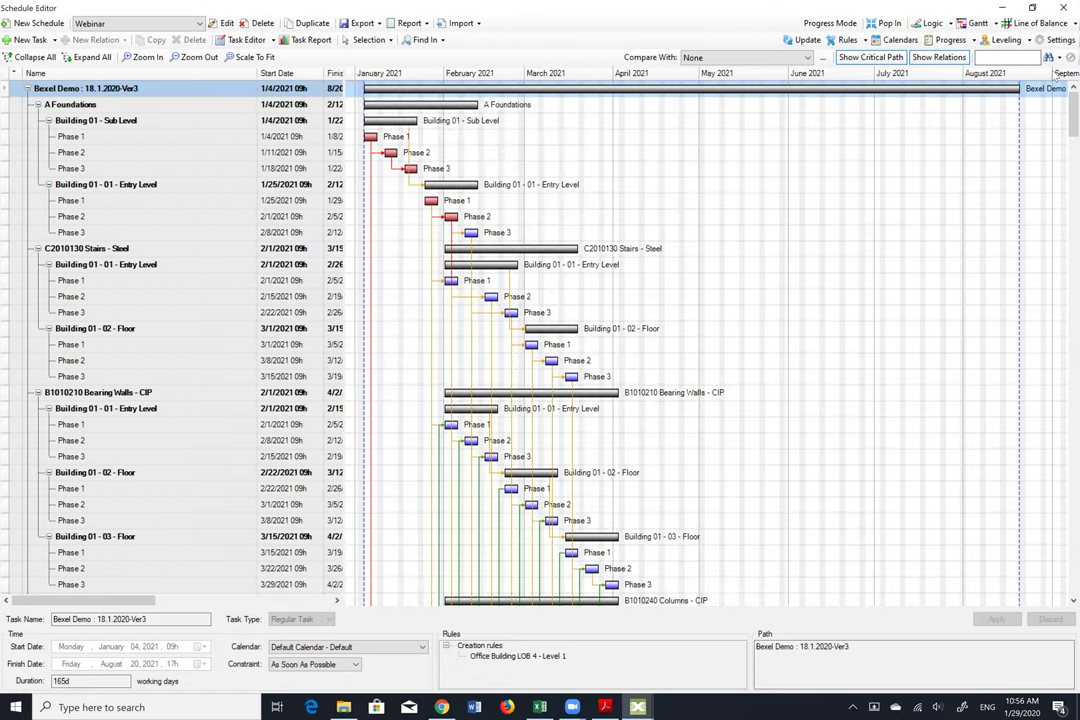
# Review average daily labor in March 2021 again in the whole project's labor report, and close it
pyautogui.click(302, 39)
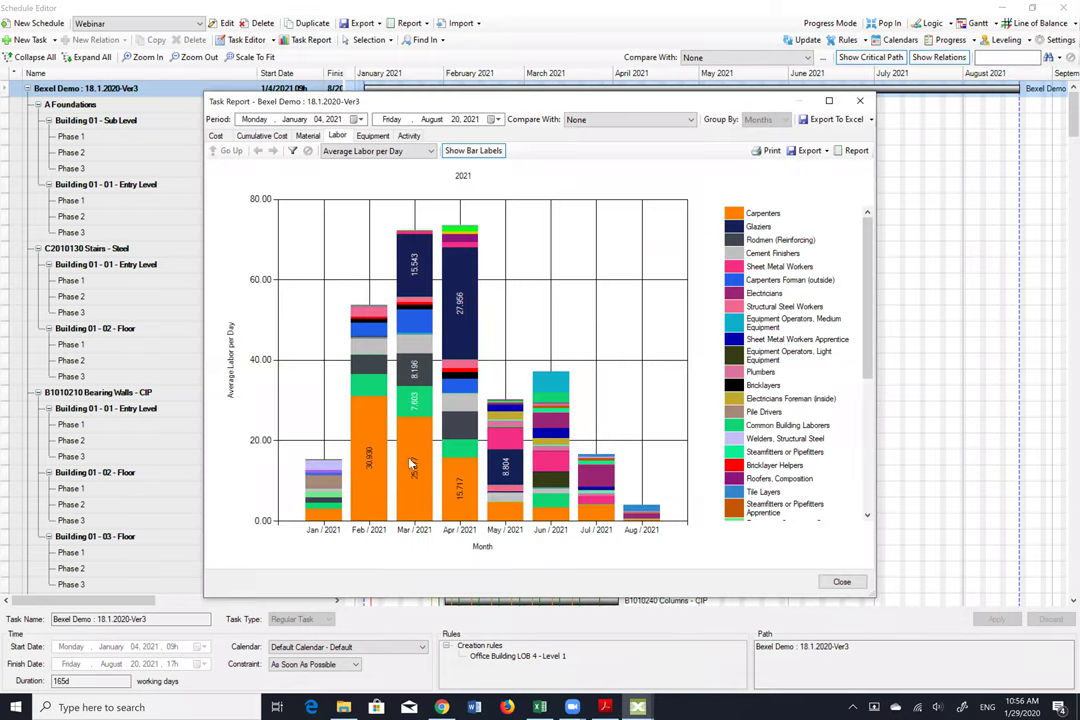
pyautogui.doubleClick(411, 465)
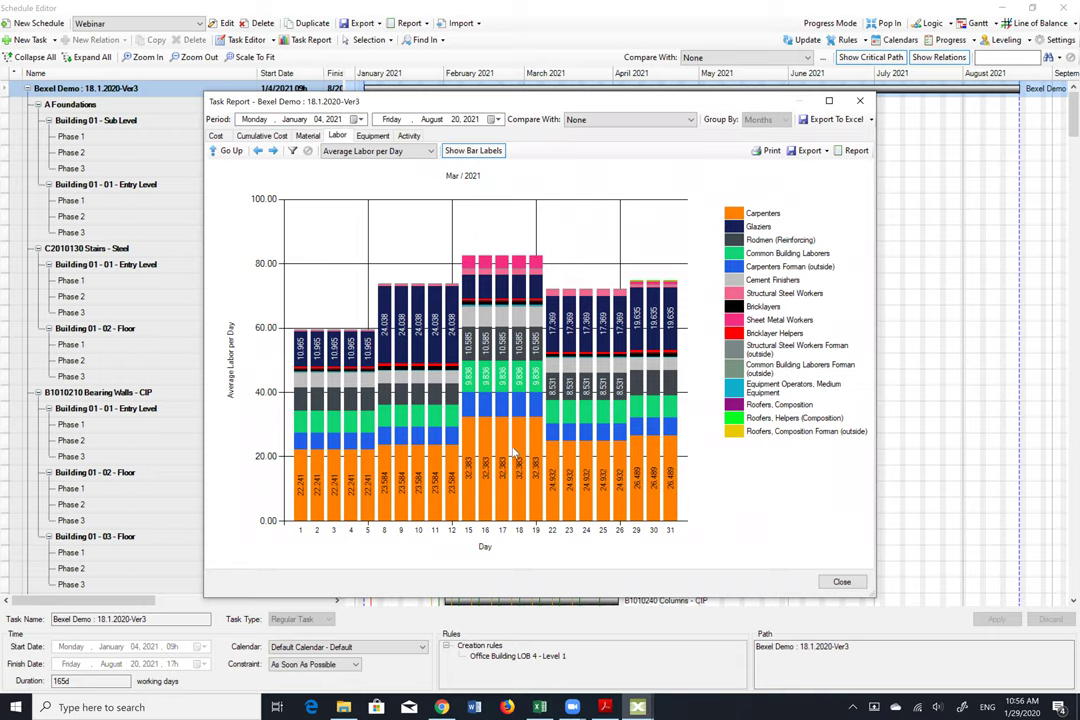
pyautogui.click(842, 582)
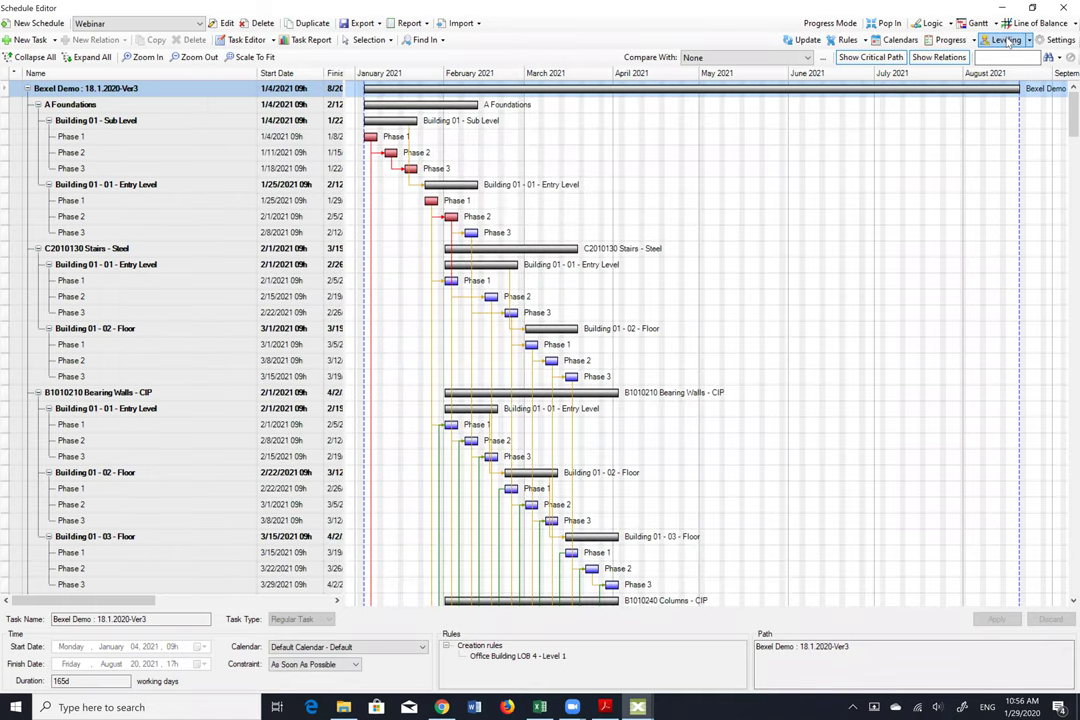
# Create a resource leveling entry for all tasks that limits Carpenters to a maximum allocation of 30
pyautogui.click(1008, 40)
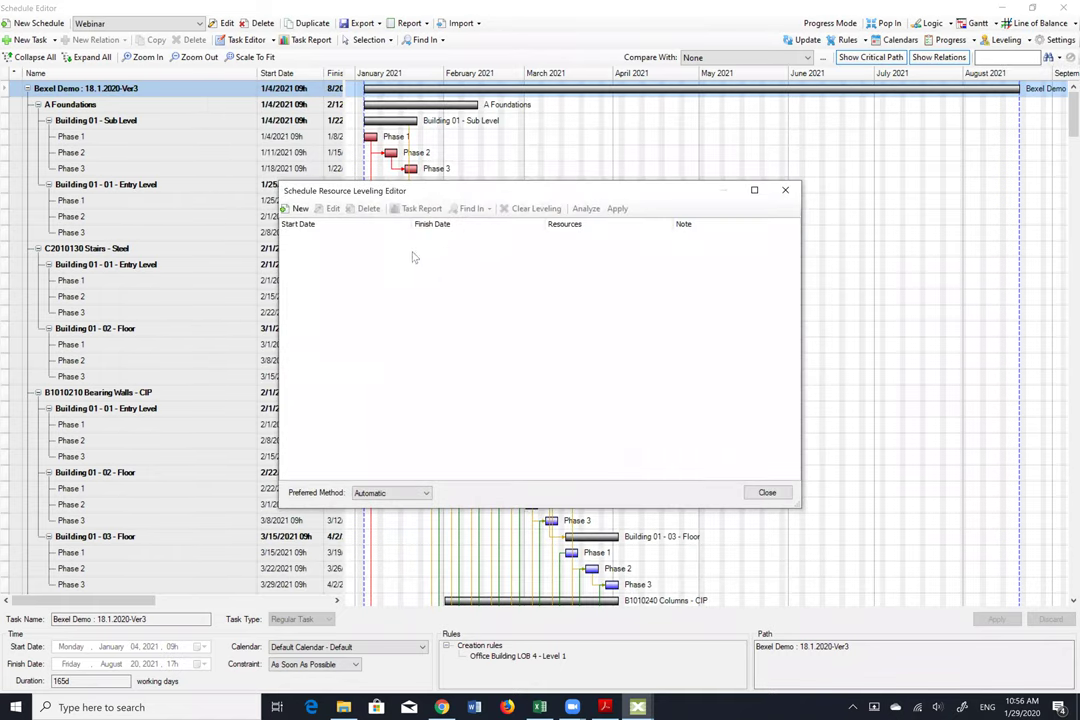
pyautogui.click(293, 210)
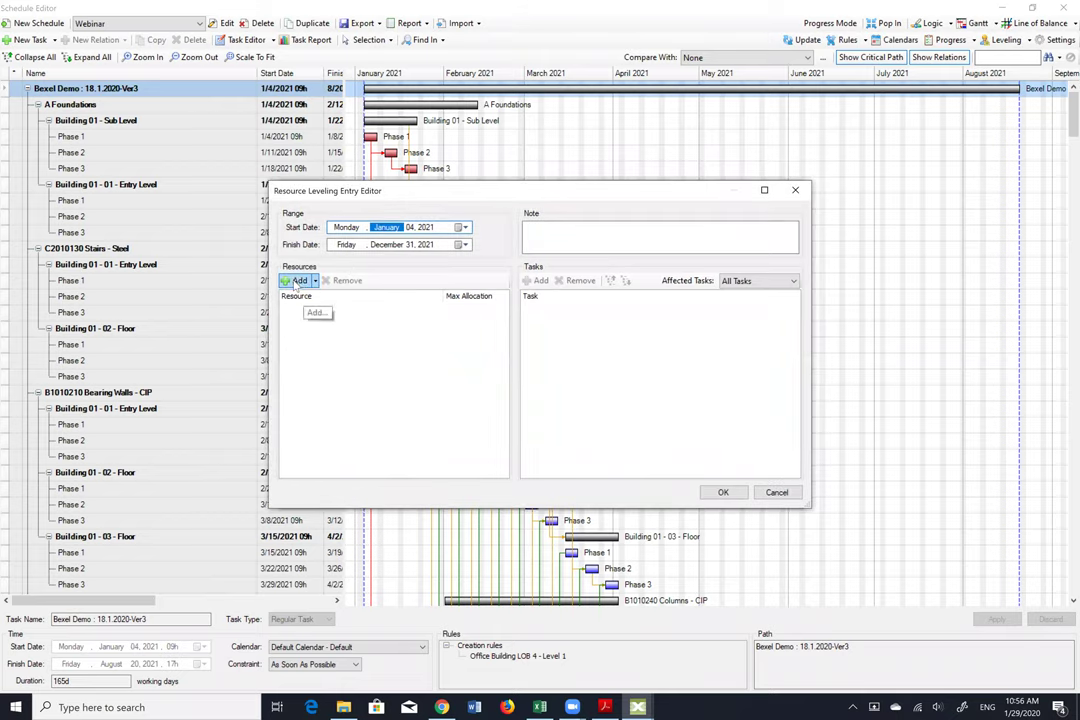
pyautogui.click(298, 281)
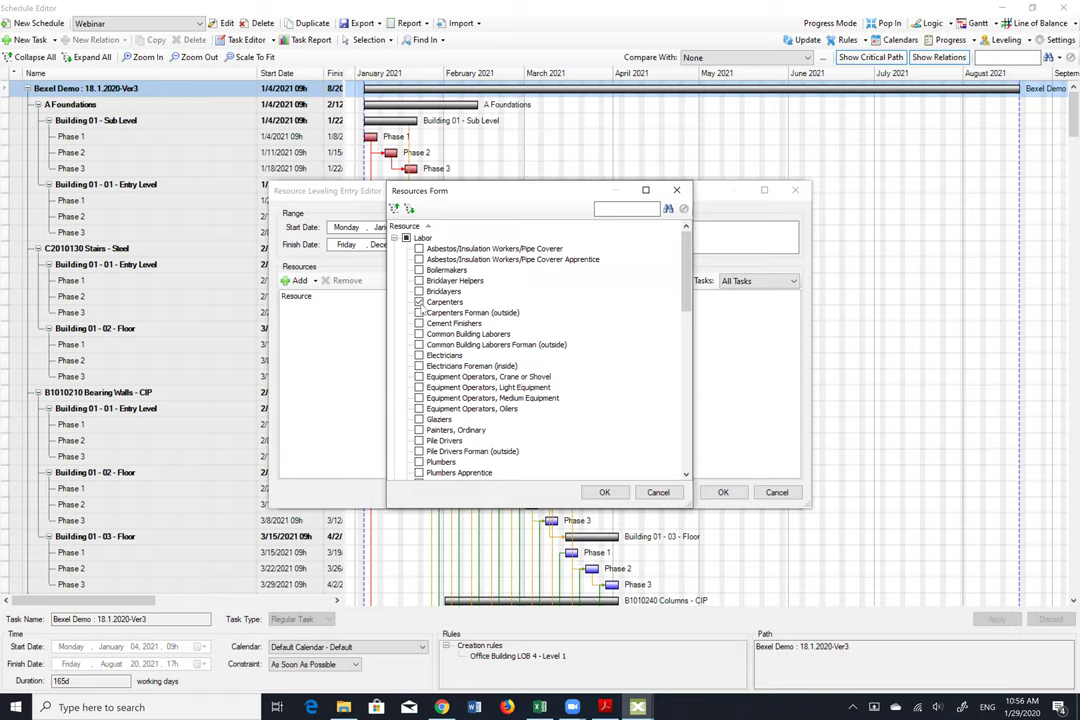
pyautogui.click(604, 492)
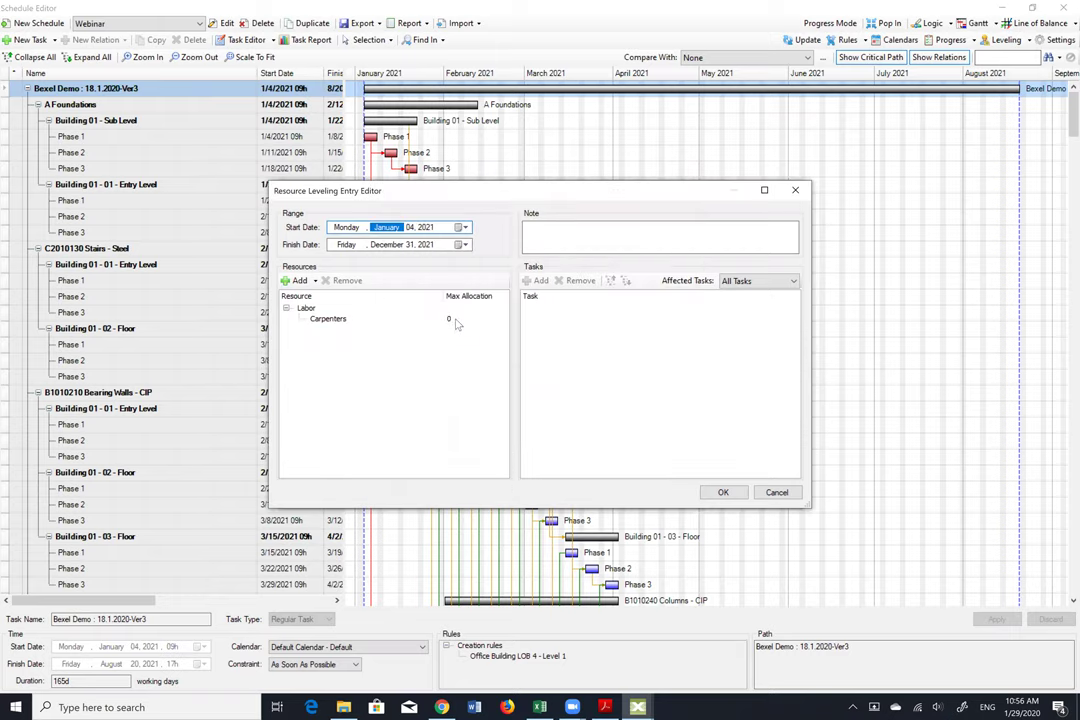
pyautogui.click(452, 321)
pyautogui.click(452, 320)
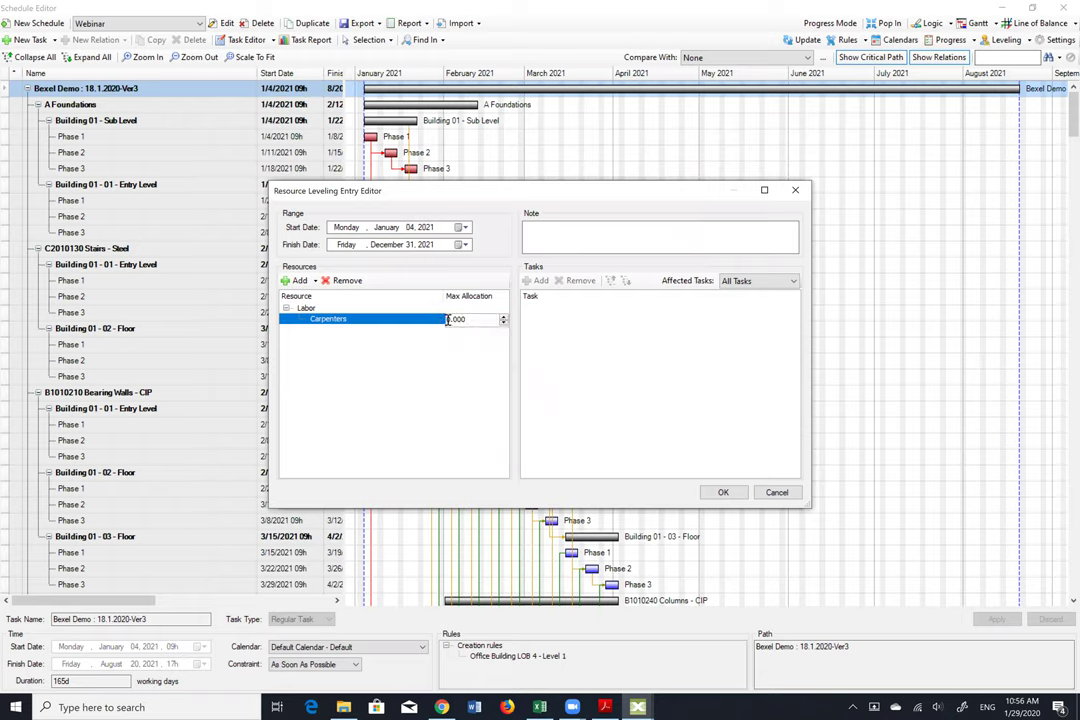
pyautogui.write('30')
pyautogui.click(726, 494)
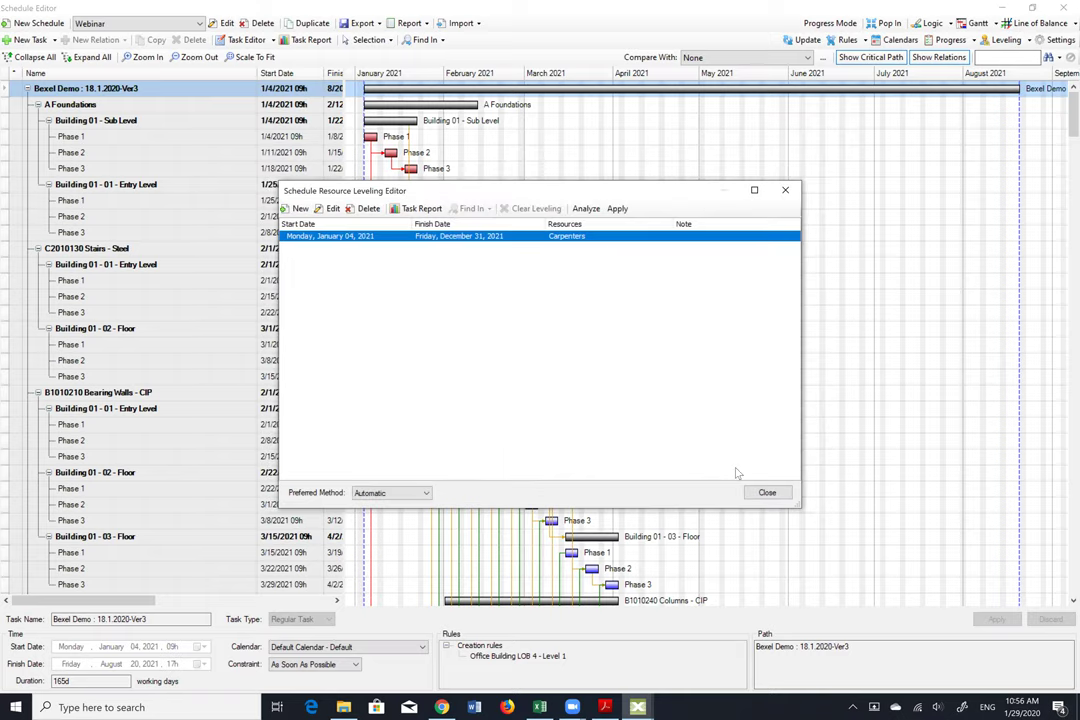
# Analyze the leveling entry, inspect a Phase 3 overallocation of Carpenters, and close the analysis
pyautogui.click(585, 209)
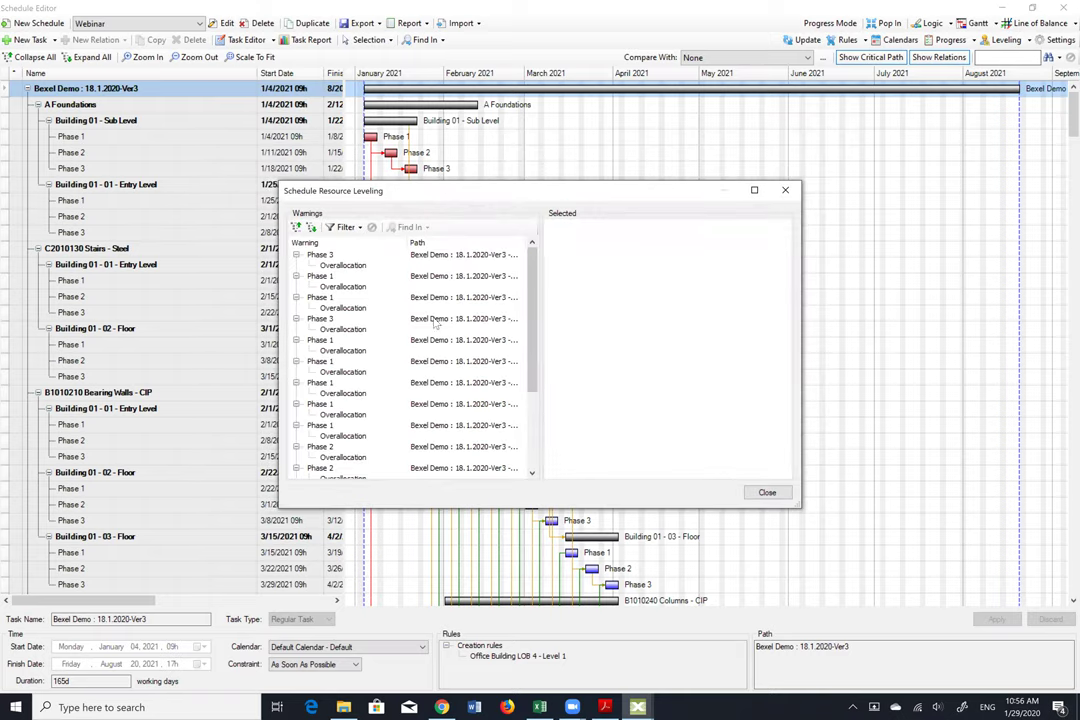
pyautogui.click(436, 306)
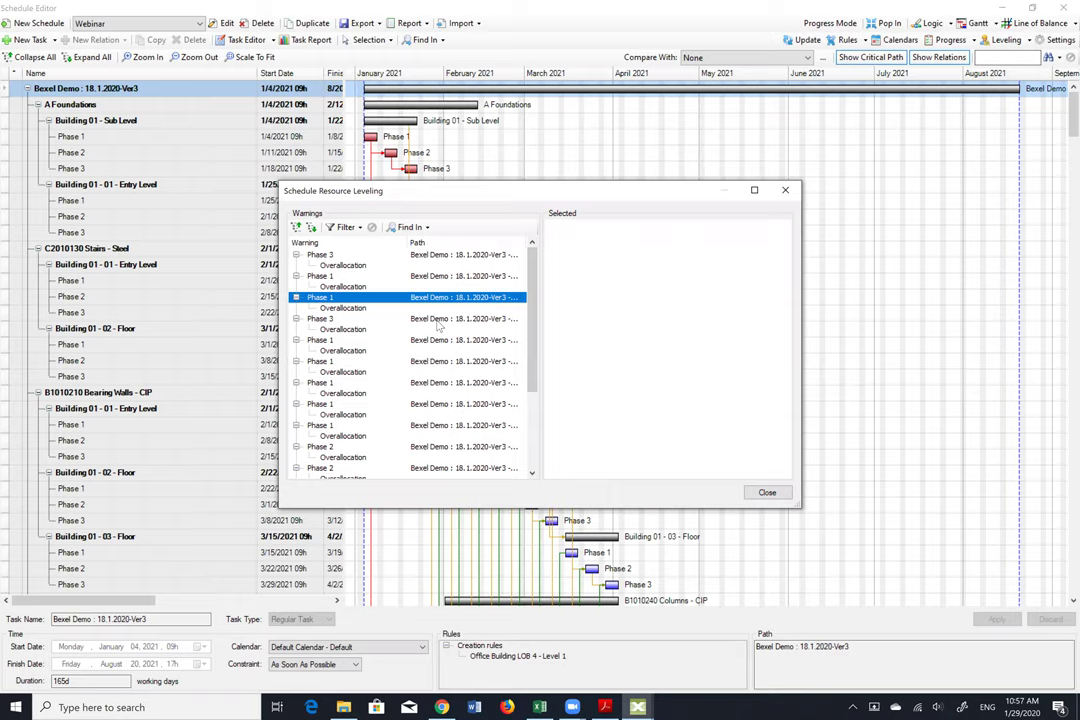
pyautogui.click(398, 330)
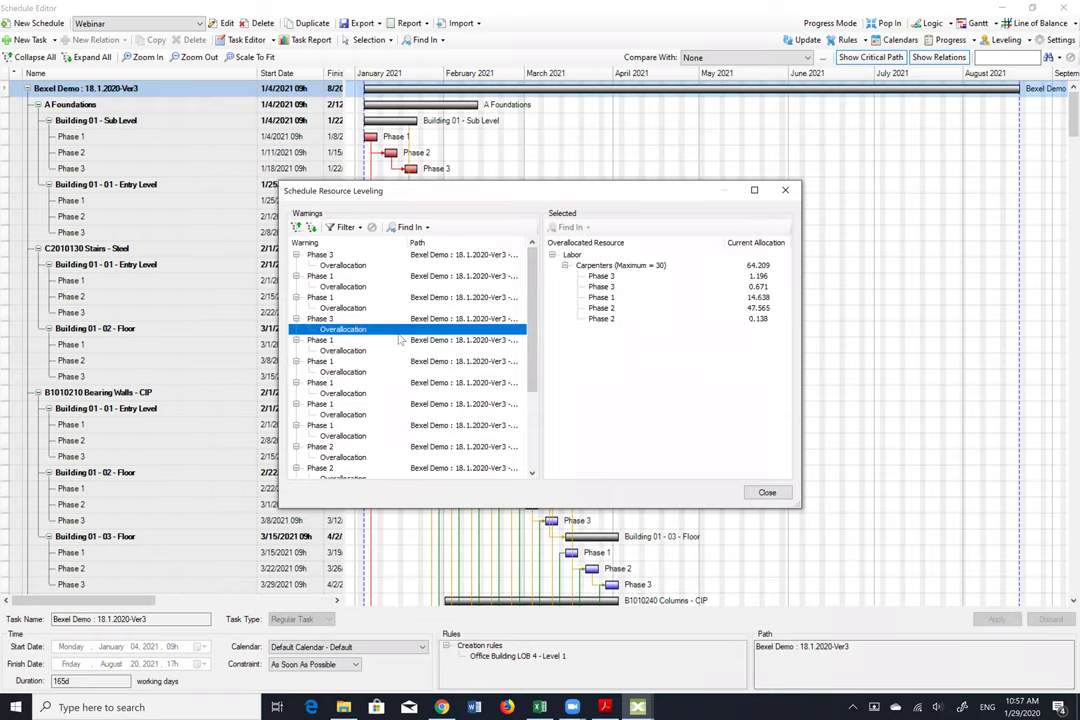
pyautogui.click(765, 492)
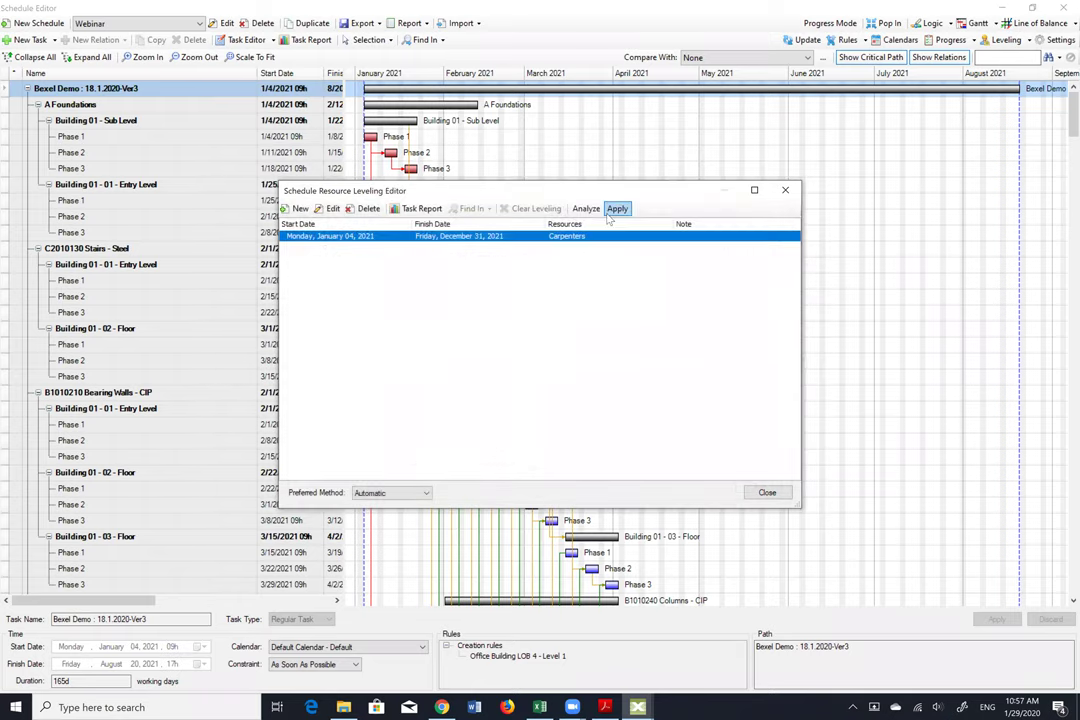
# Apply the Carpenters leveling to the schedule with the Automatic method, resolving the overallocations, and close the leveling editor
pyautogui.click(615, 208)
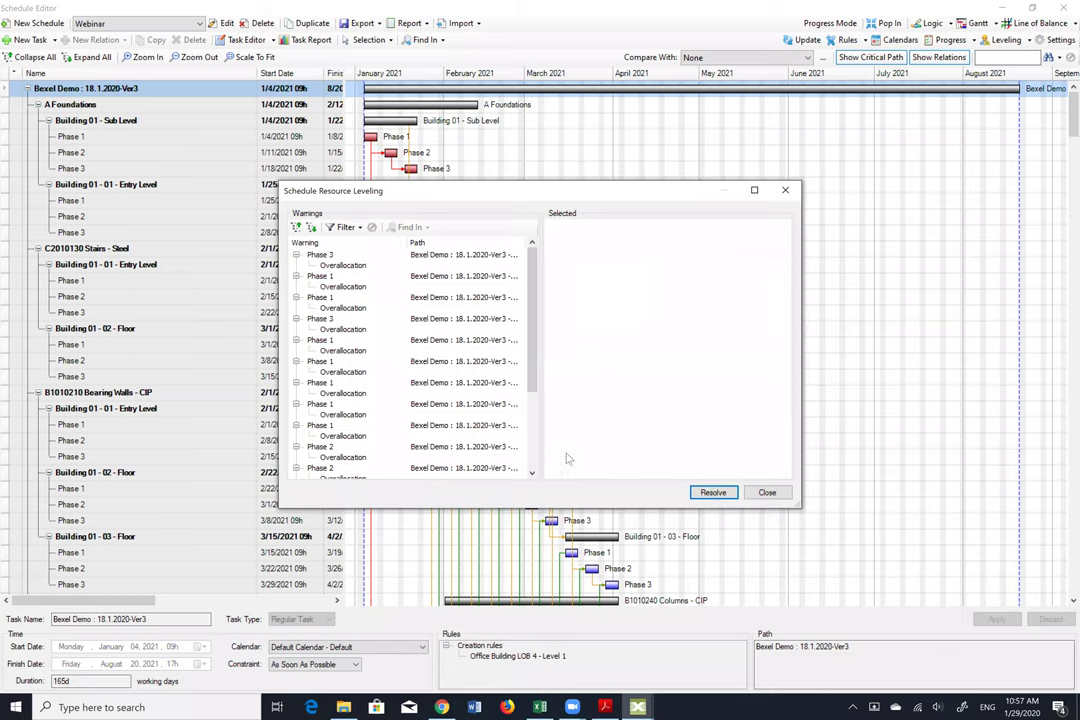
pyautogui.click(713, 492)
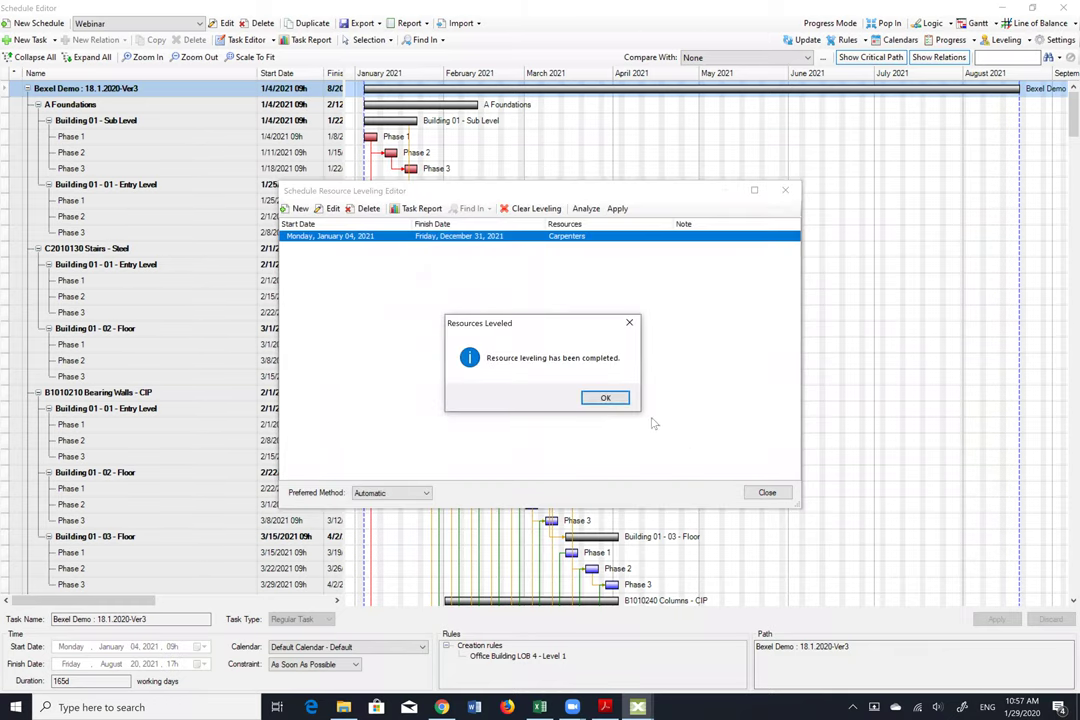
pyautogui.click(605, 397)
pyautogui.click(764, 491)
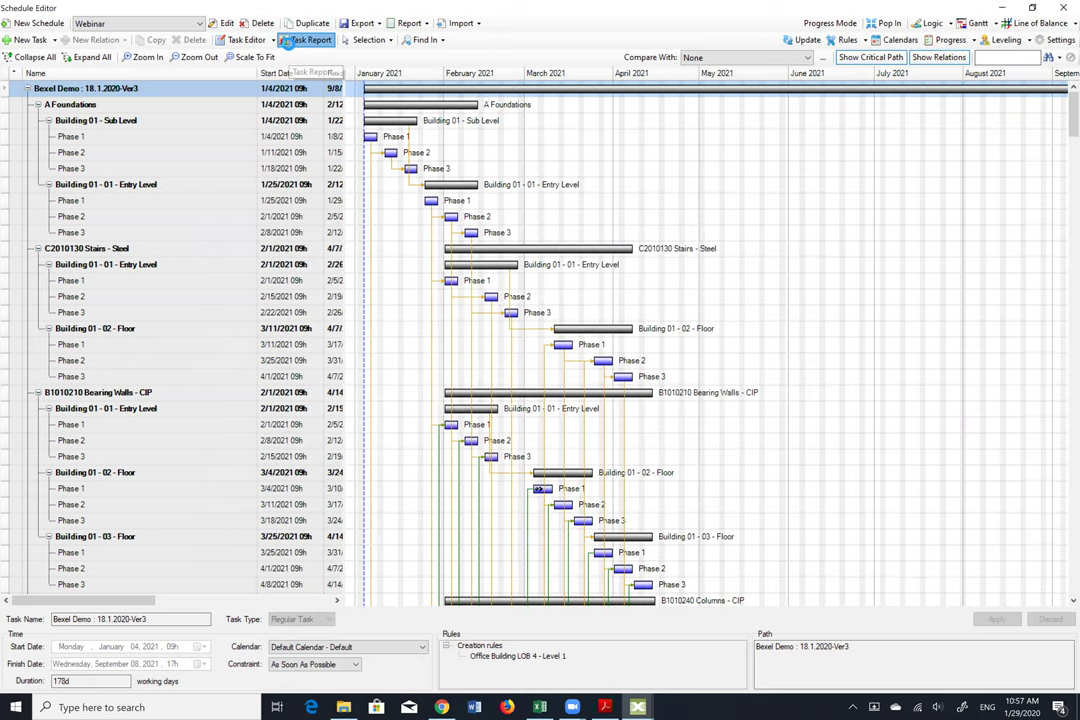
# Check the carpenters' daily labor for March 2021 in the leveled schedule's task report, and close the report
pyautogui.click(308, 40)
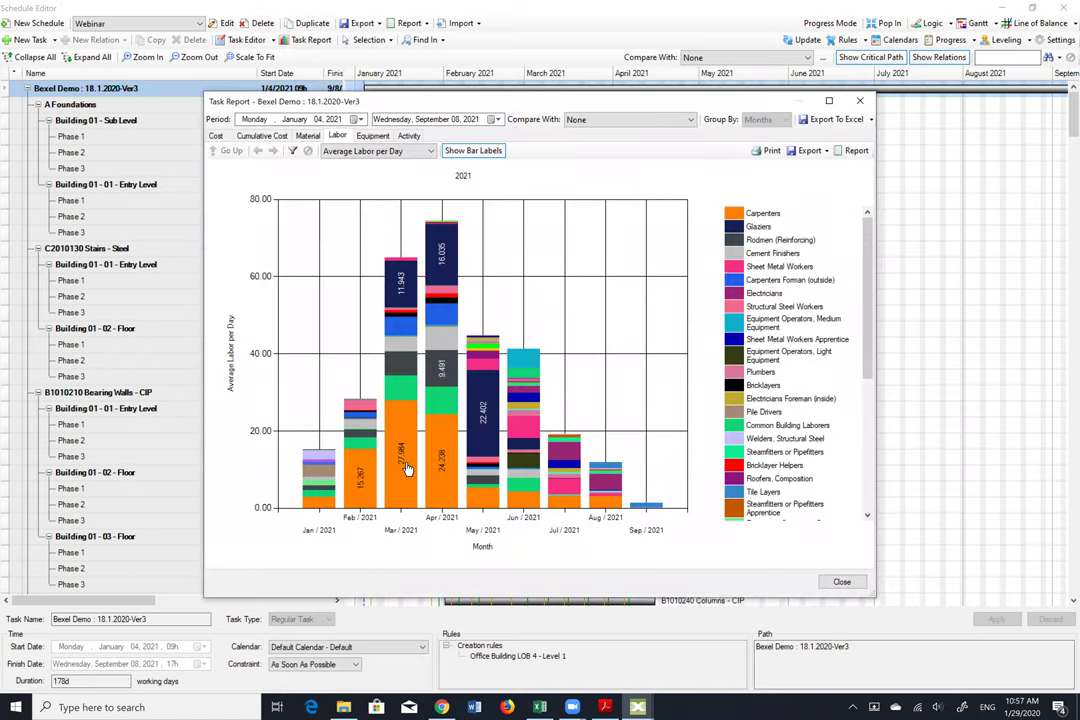
pyautogui.click(406, 468)
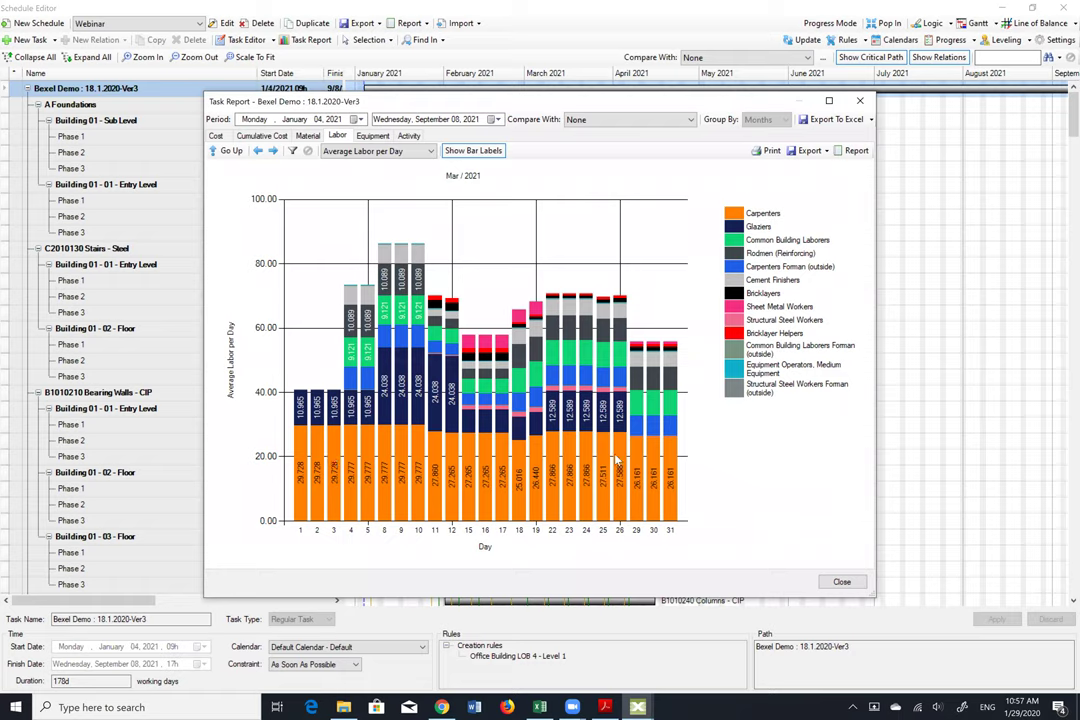
pyautogui.press('Escape')
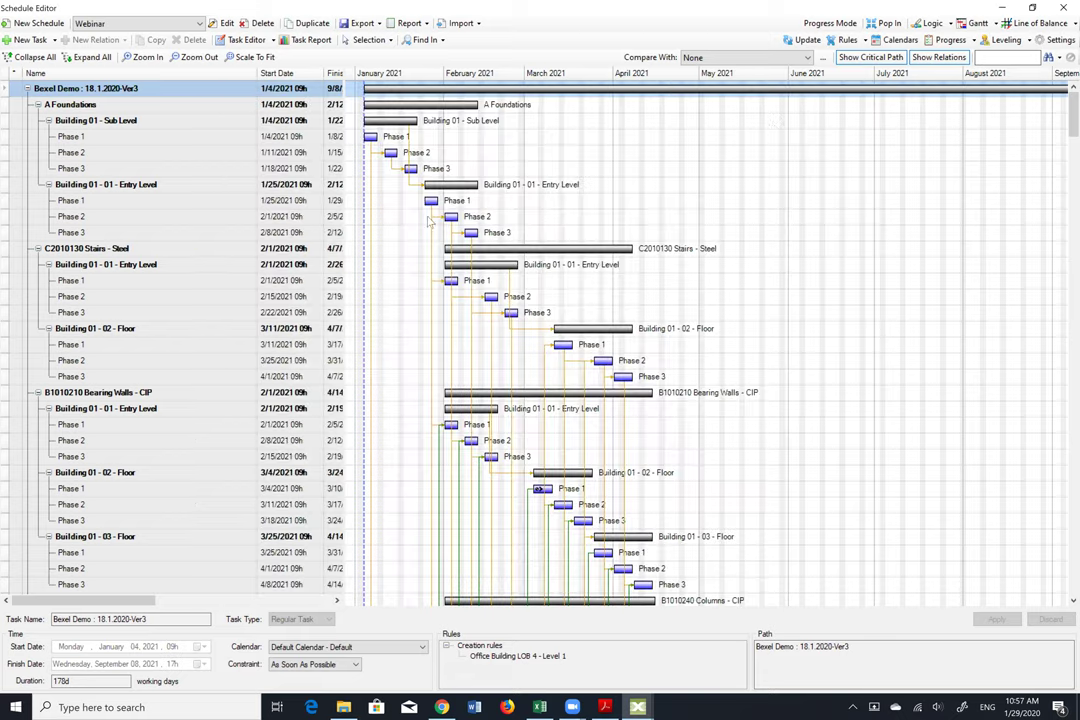
# View a leveling entry limited to the D5020220 Lighting & Emergency Lighting tasks, and cancel it
pyautogui.scroll(-1, 905, 97)
pyautogui.moveTo(1072, 115); pyautogui.dragTo(1047, 523)
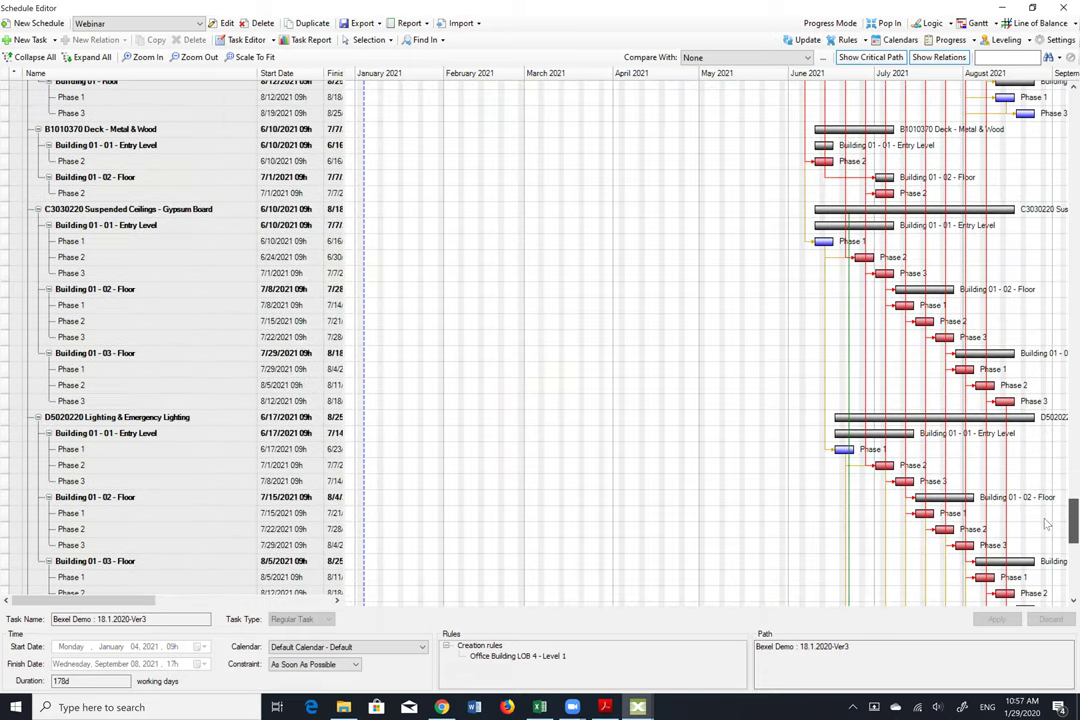
pyautogui.scroll(-3, 1047, 523)
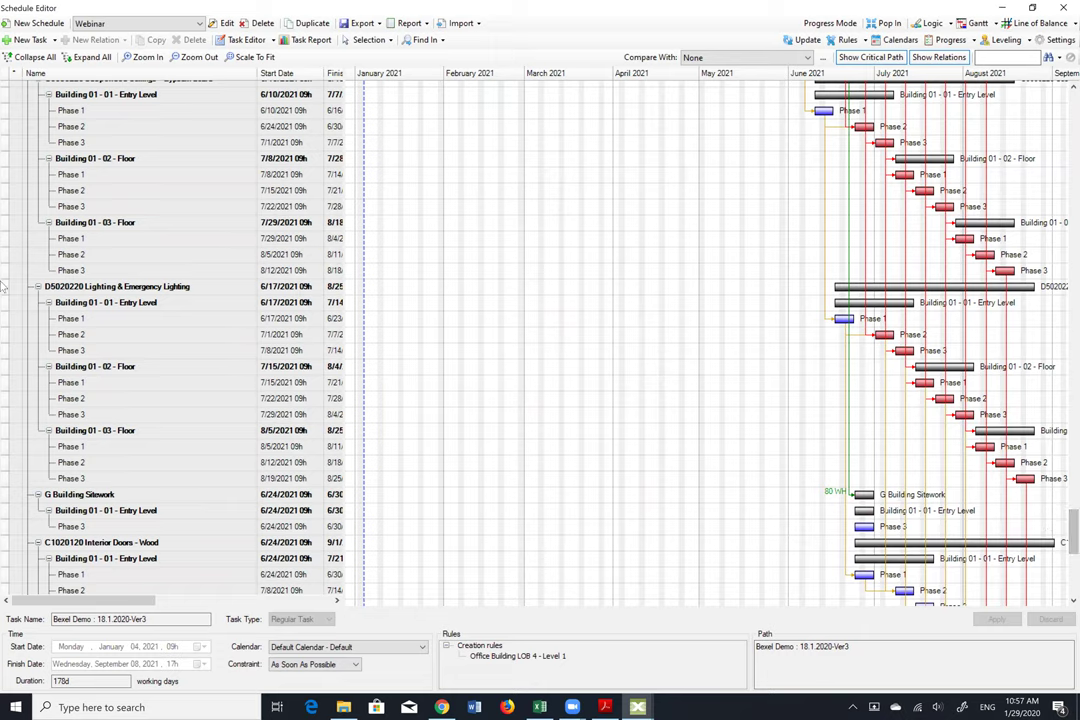
pyautogui.click(108, 287)
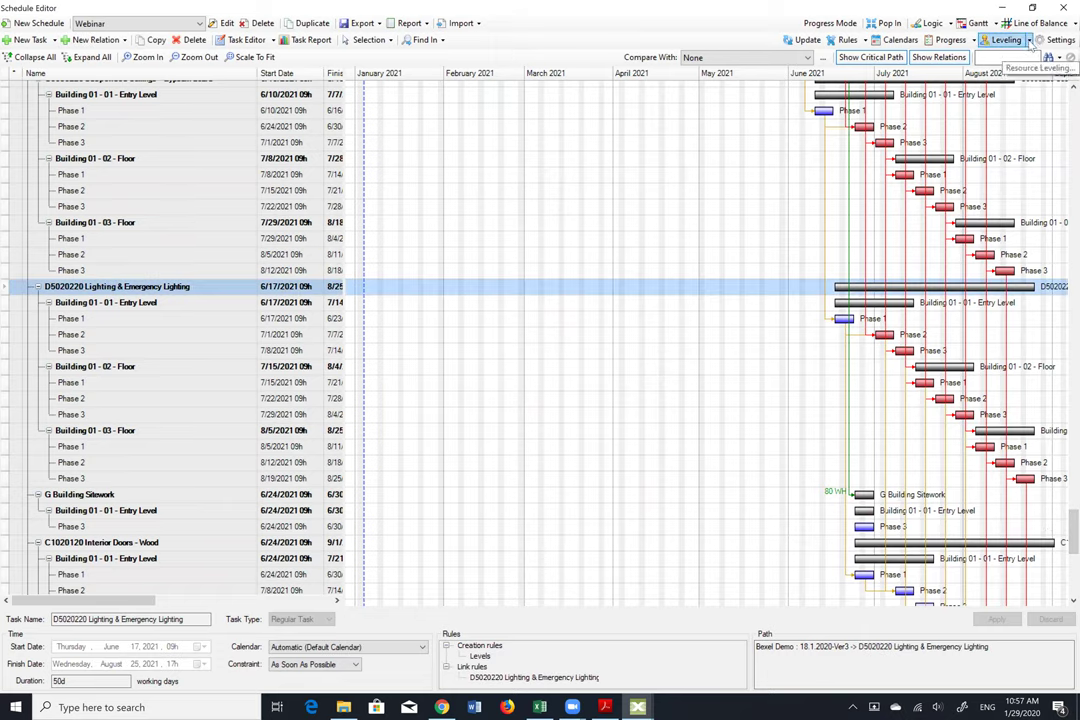
pyautogui.click(1029, 40)
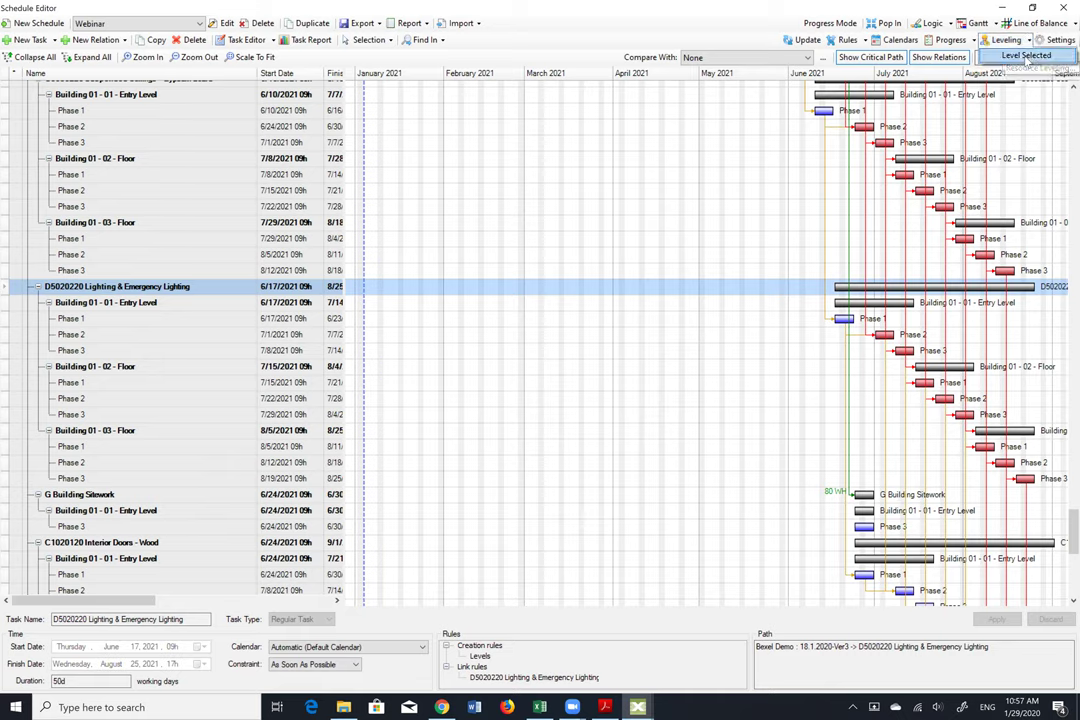
pyautogui.click(1026, 56)
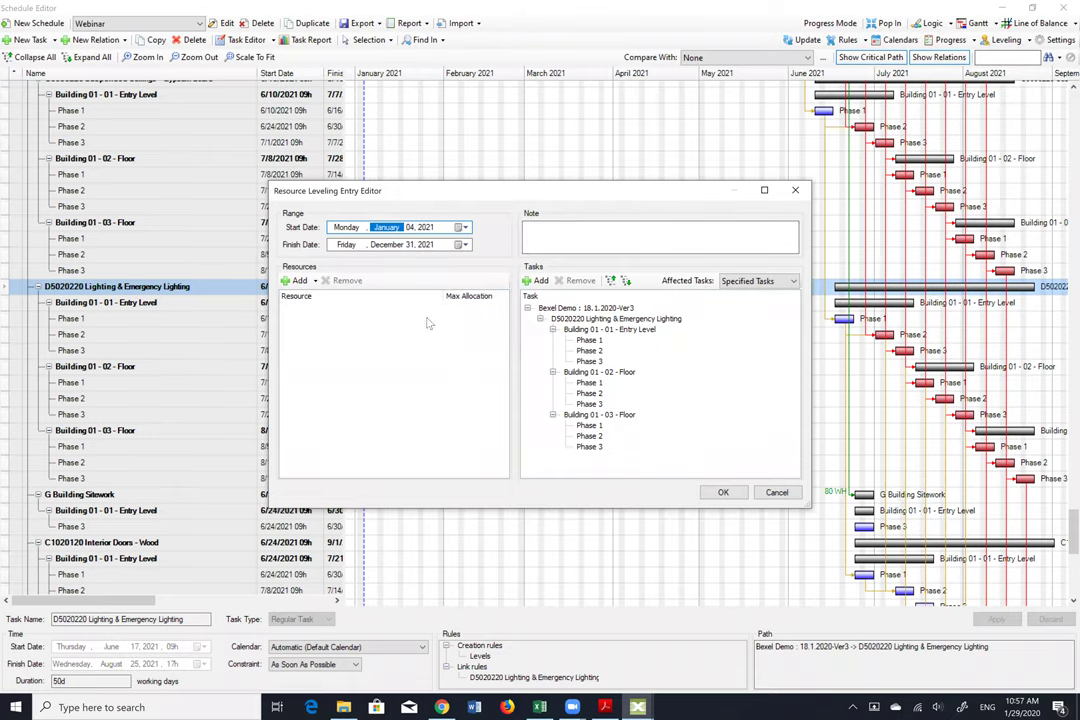
pyautogui.click(788, 496)
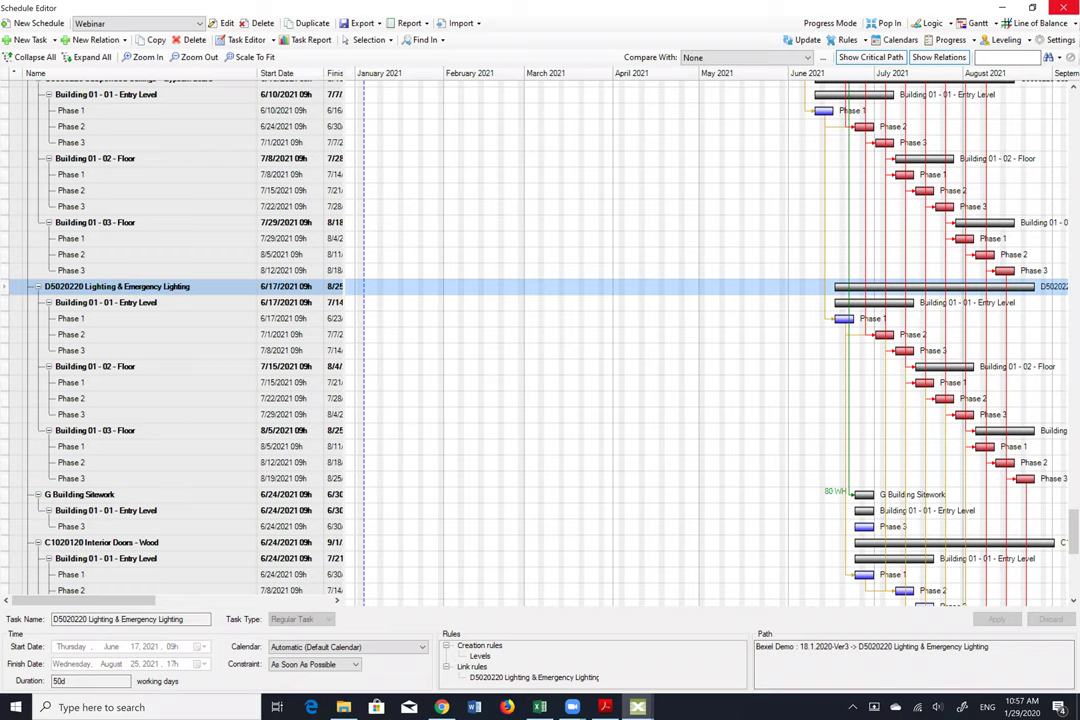
# Dock the Schedule Editor back into the main window, enlarge the model view, and widen the task table to show finish dates and durations
pyautogui.click(1064, 7)
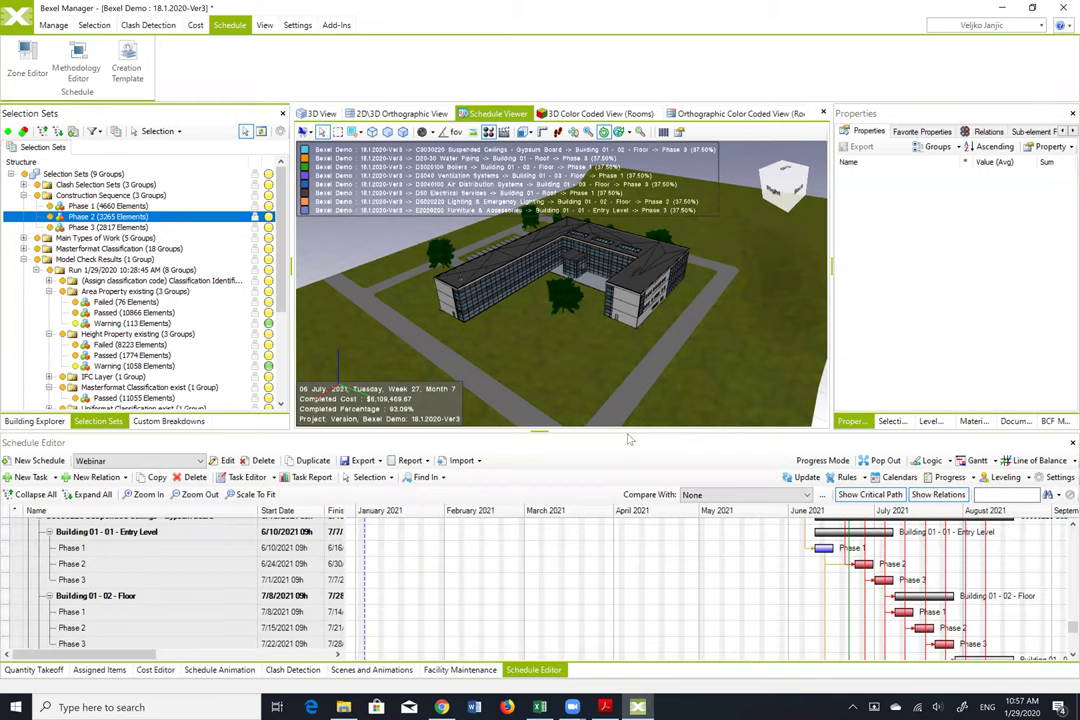
pyautogui.moveTo(628, 430); pyautogui.dragTo(628, 466)
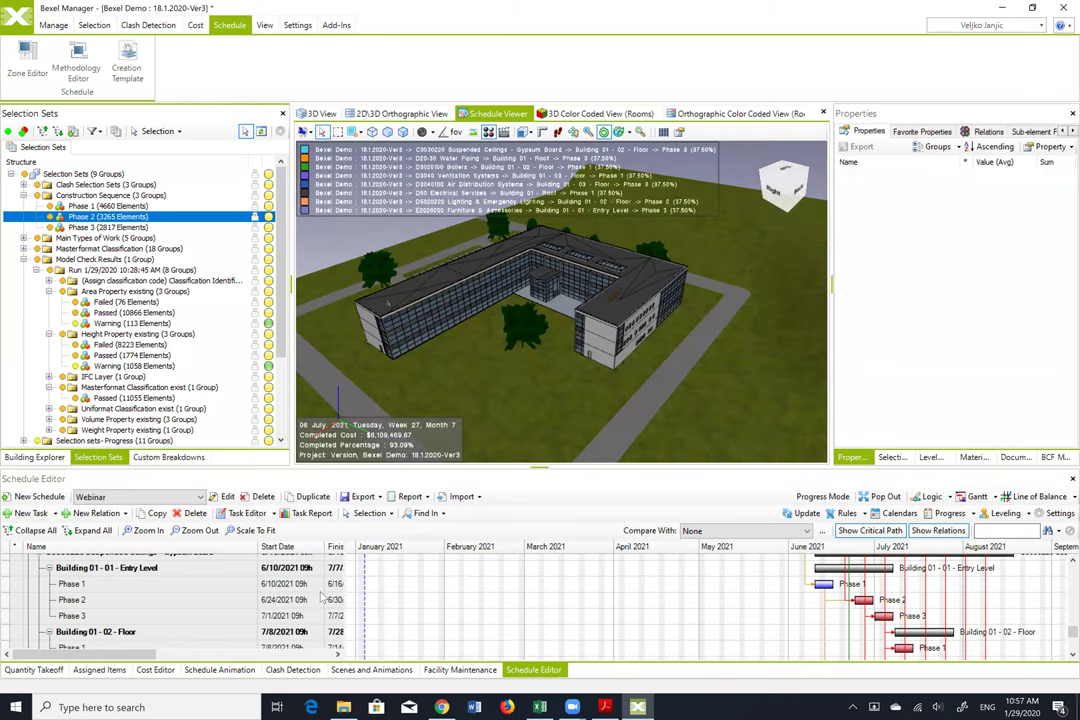
pyautogui.moveTo(362, 467); pyautogui.dragTo(362, 455)
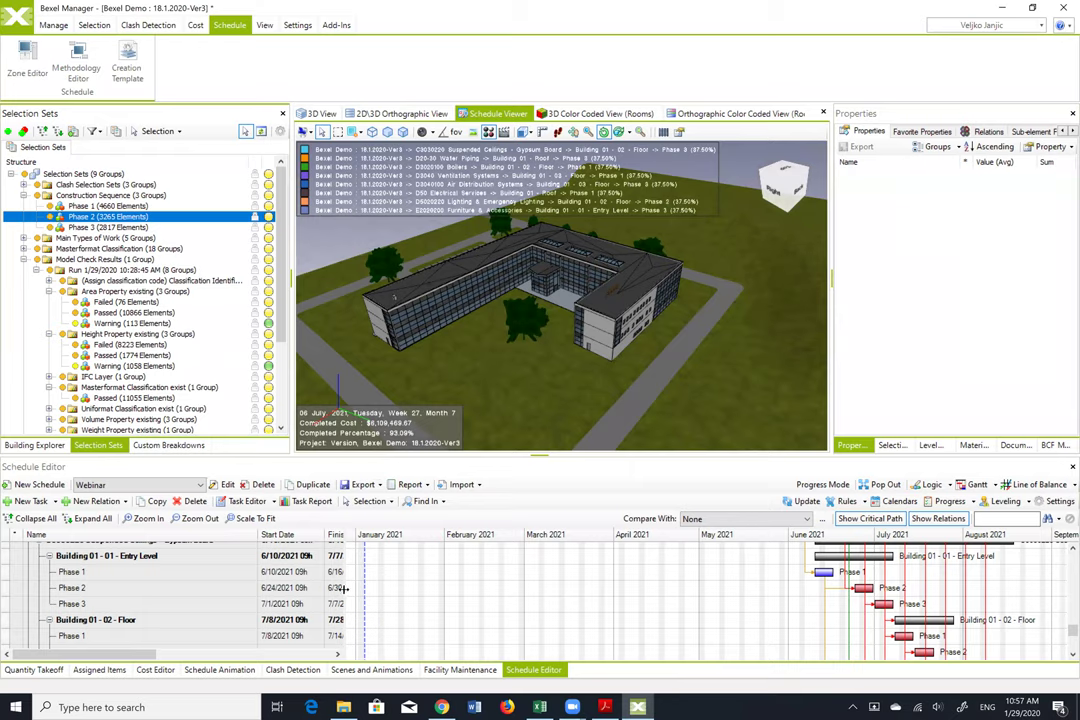
pyautogui.moveTo(342, 590); pyautogui.dragTo(476, 578)
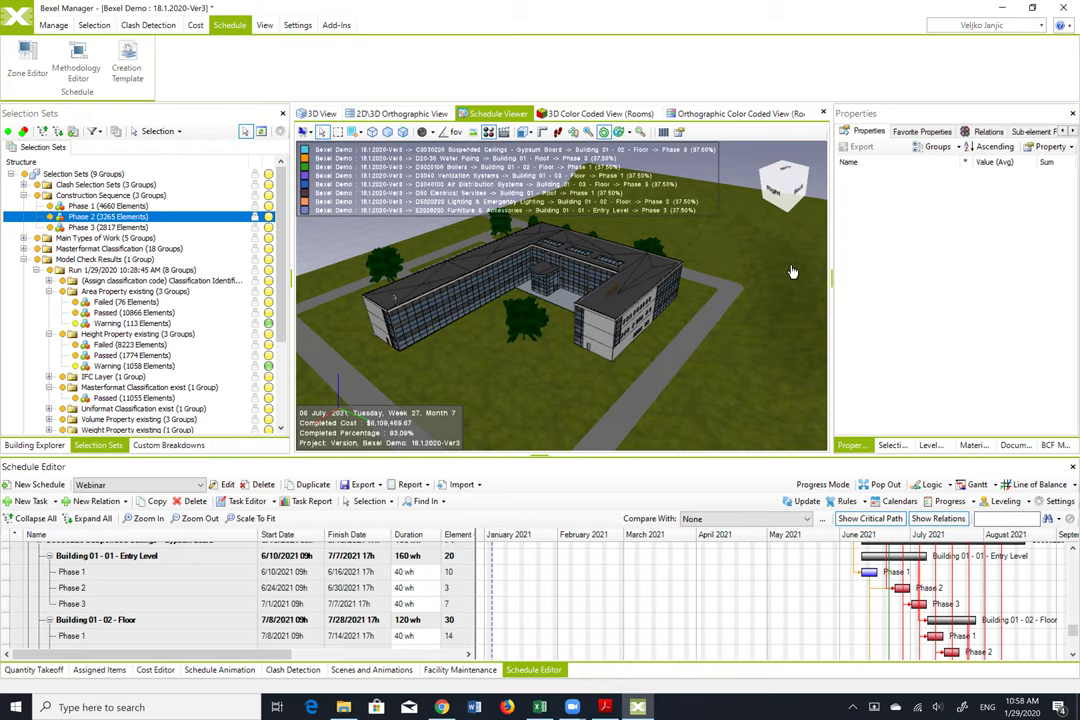
# Show the Building Explorer's element structure, return to the start of the schedule, and expand the Ducts category
pyautogui.click(32, 445)
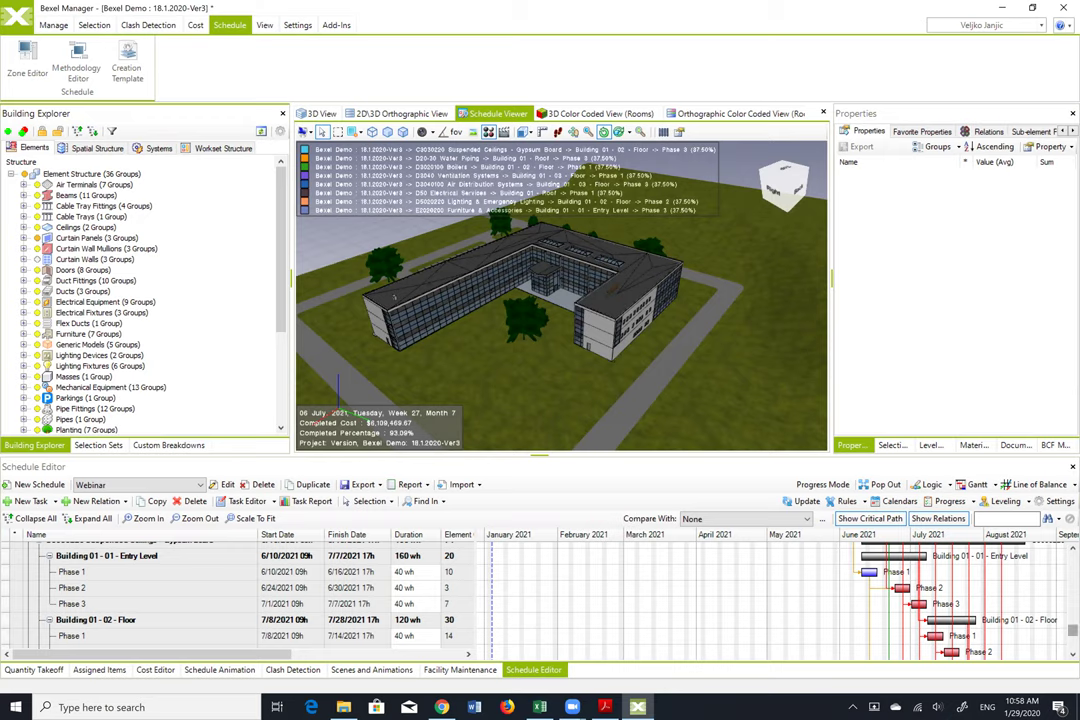
pyautogui.scroll(3, 905, 530)
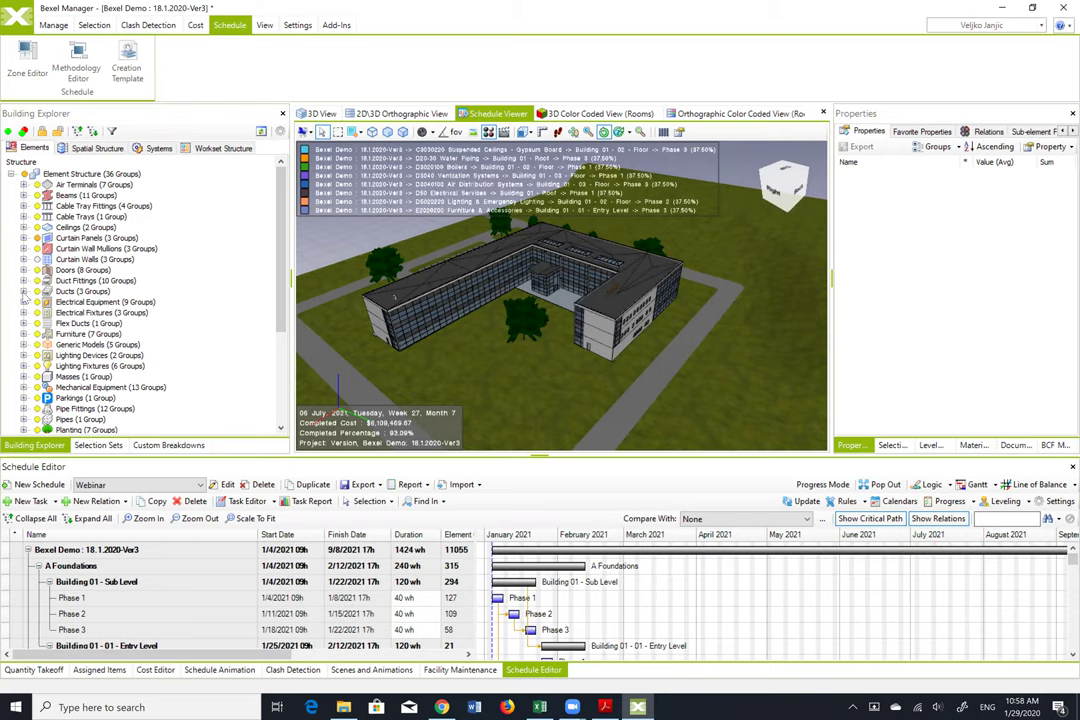
pyautogui.click(24, 291)
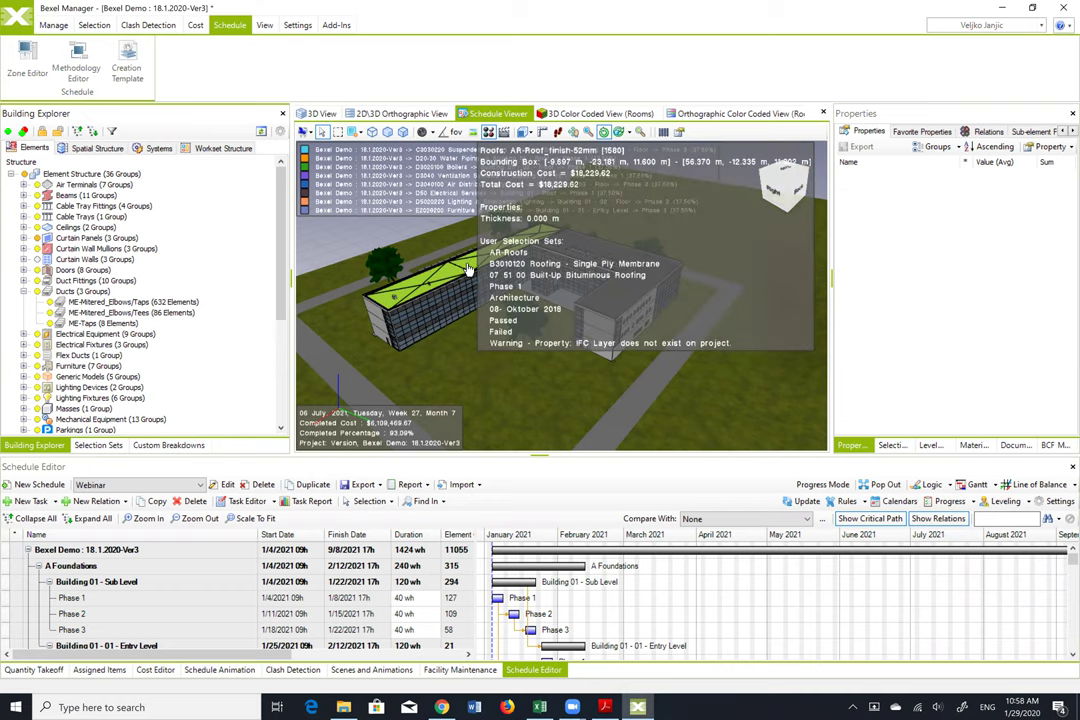
# Select the roof of the building's long wing, examine its properties, and show the available add-ins
pyautogui.click(392, 222)
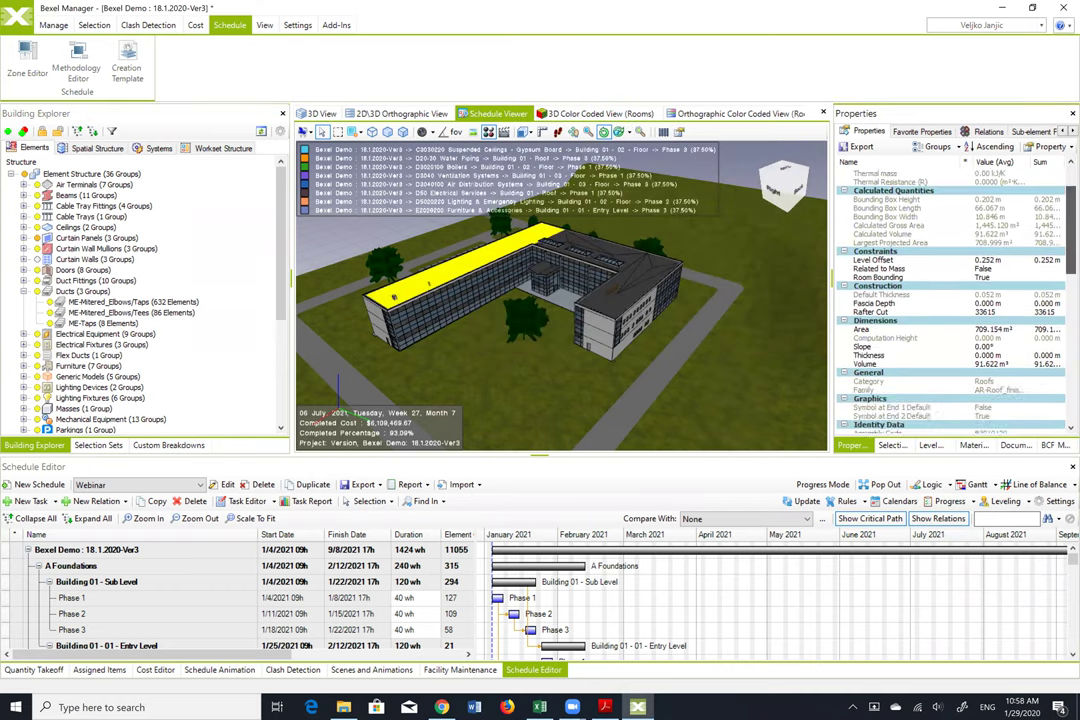
pyautogui.scroll(-7, 1058, 270)
pyautogui.scroll(7, 1058, 270)
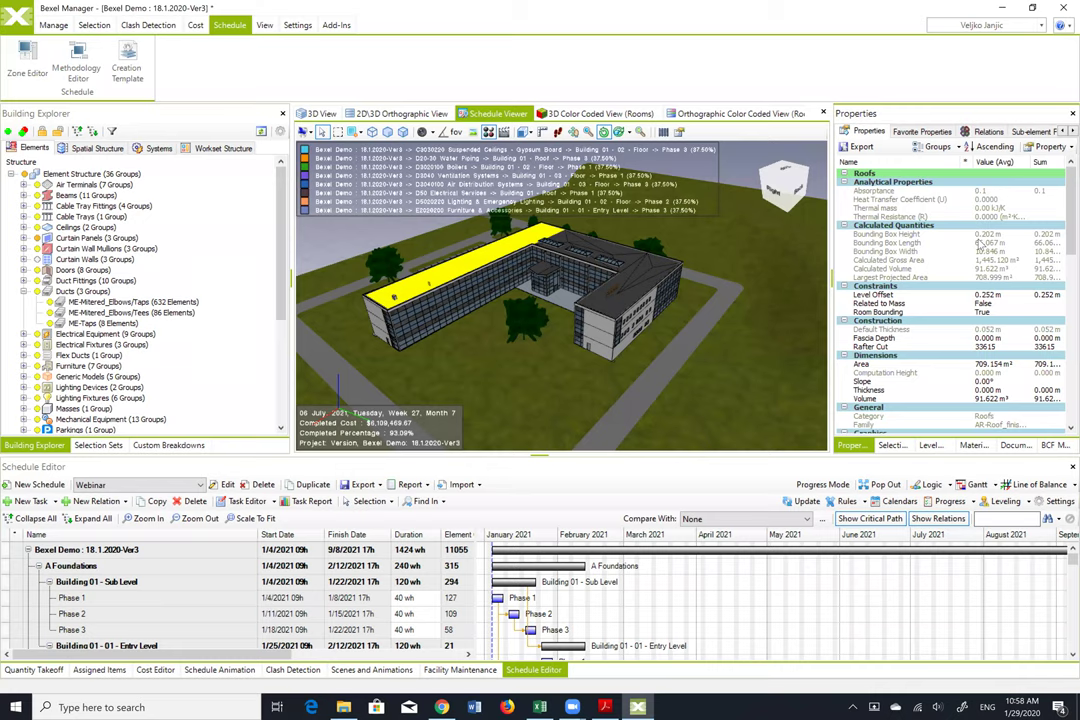
pyautogui.click(334, 26)
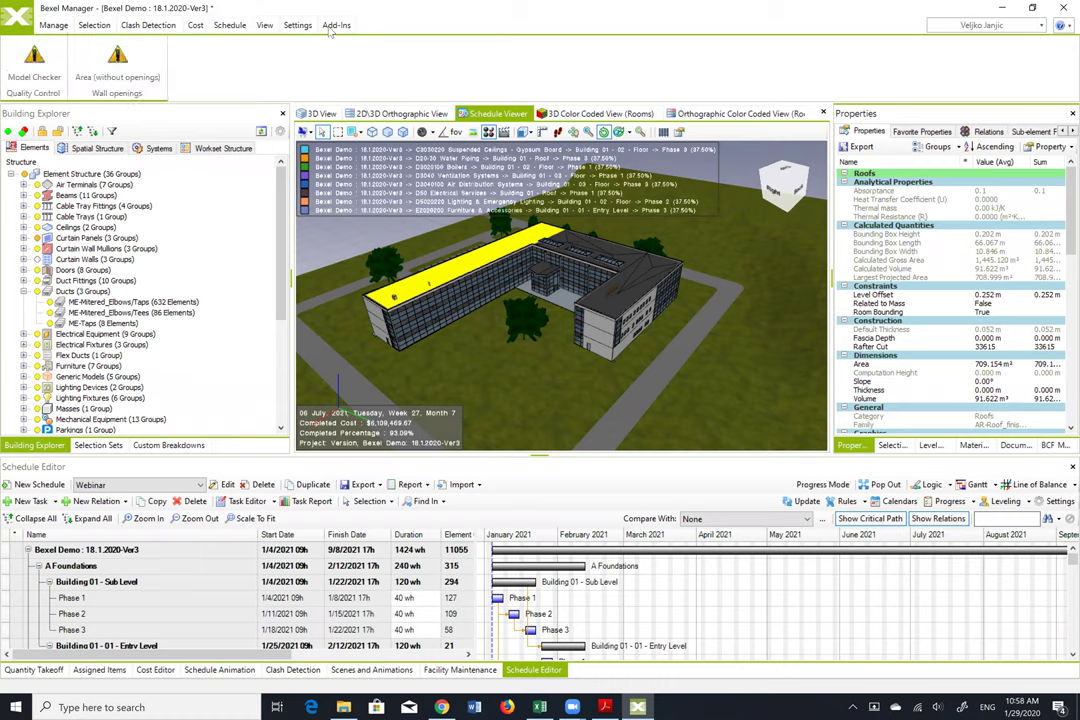
# Open the API console and load the local script "Attach Schedule Properties to Elements", showing it from its first line
pyautogui.click(54, 26)
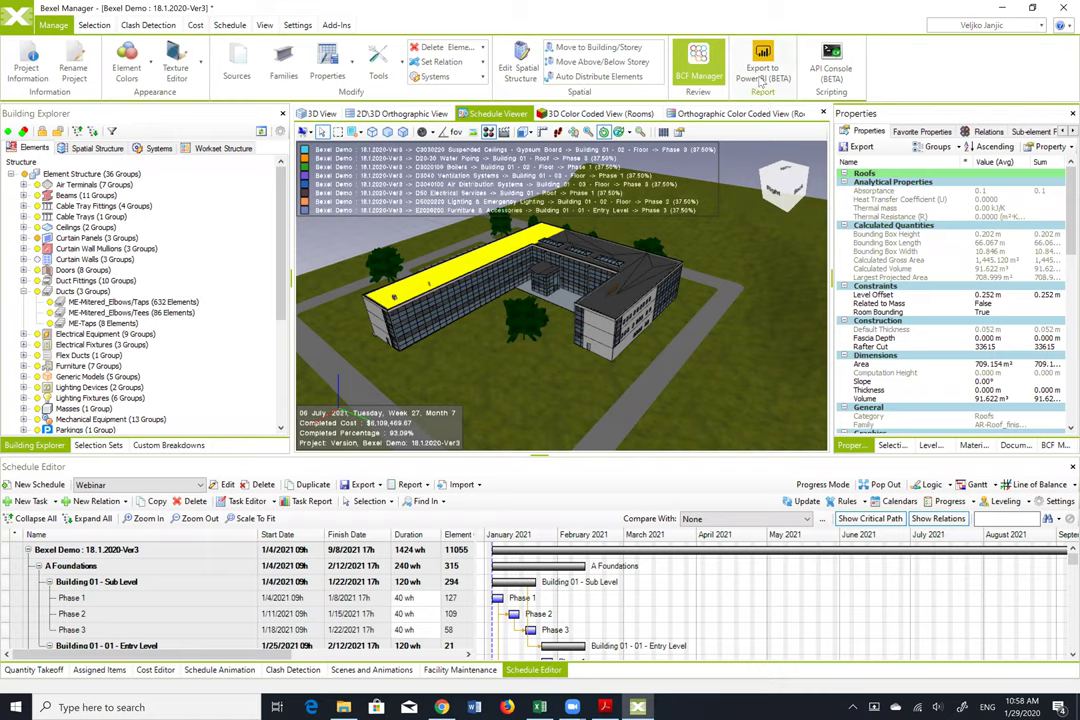
pyautogui.click(815, 68)
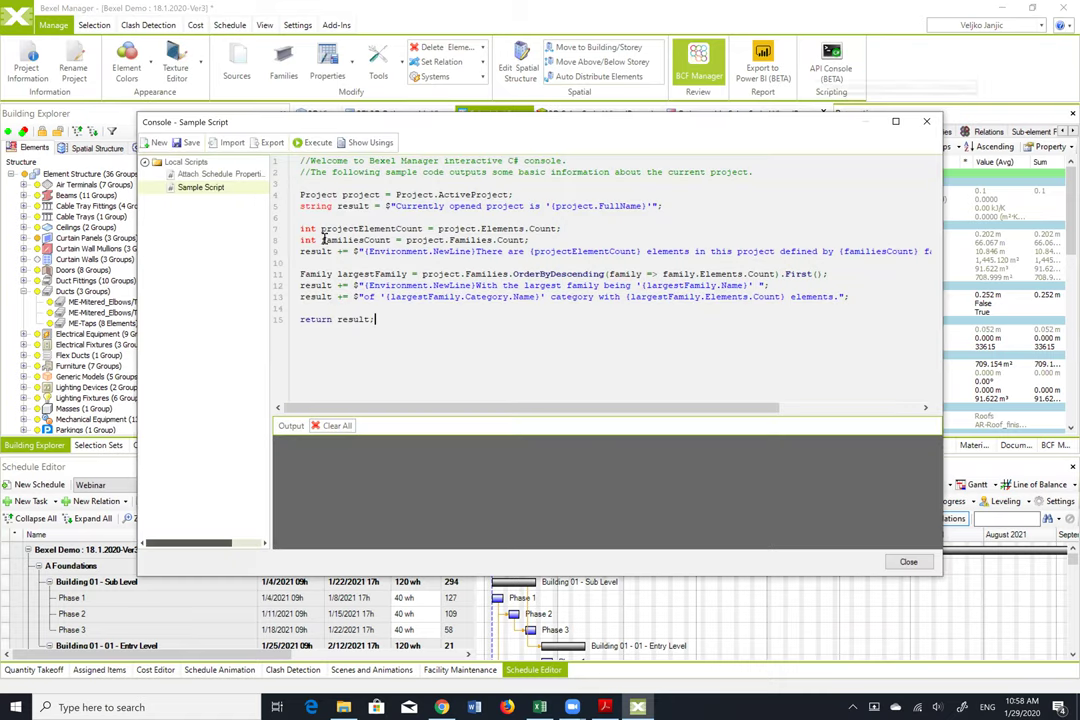
pyautogui.doubleClick(240, 176)
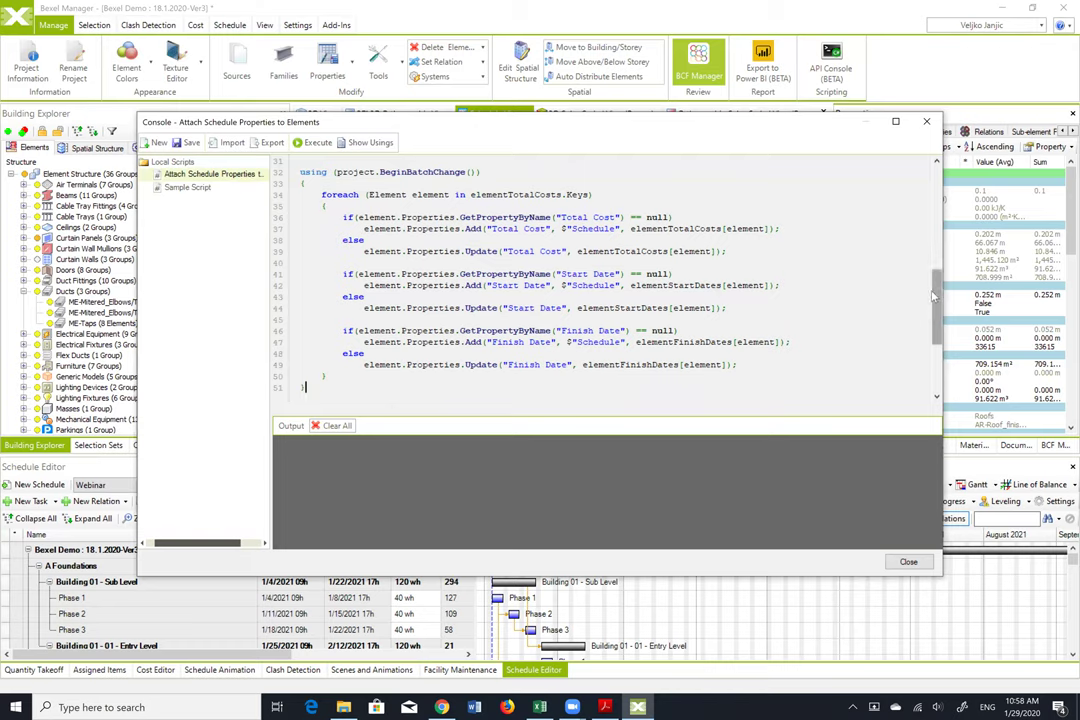
pyautogui.scroll(5, 940, 195)
pyautogui.scroll(2, 940, 195)
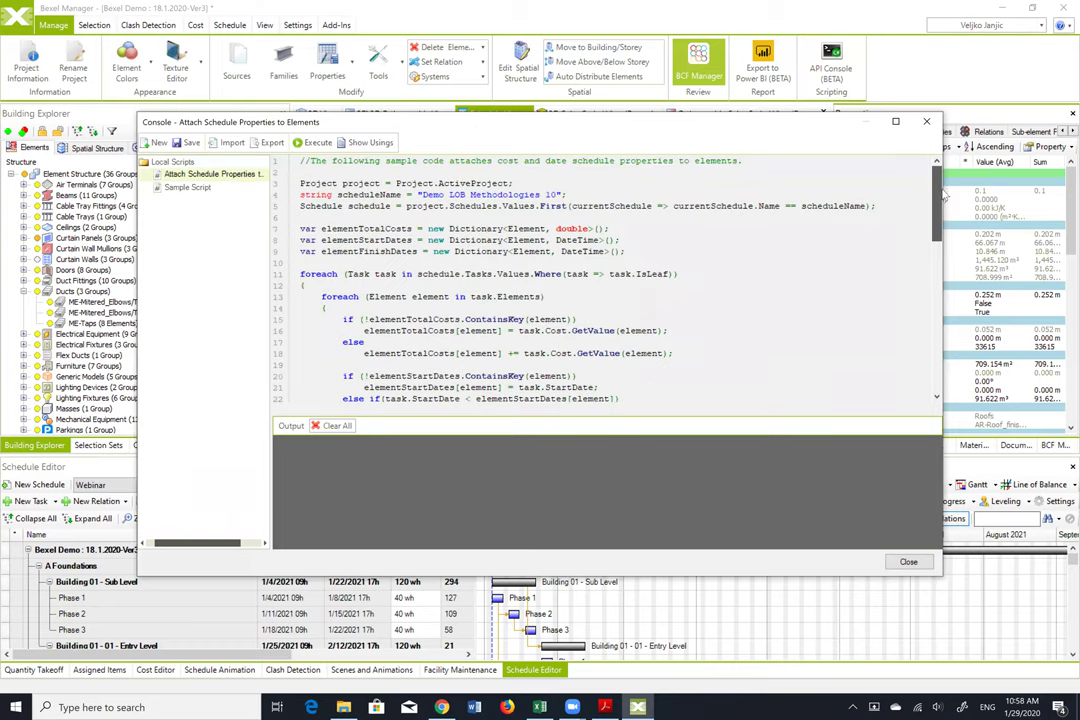
pyautogui.moveTo(940, 195); pyautogui.dragTo(788, 148)
# Set the script's scheduleName value to "Webinar"
pyautogui.moveTo(558, 195); pyautogui.dragTo(420, 195)
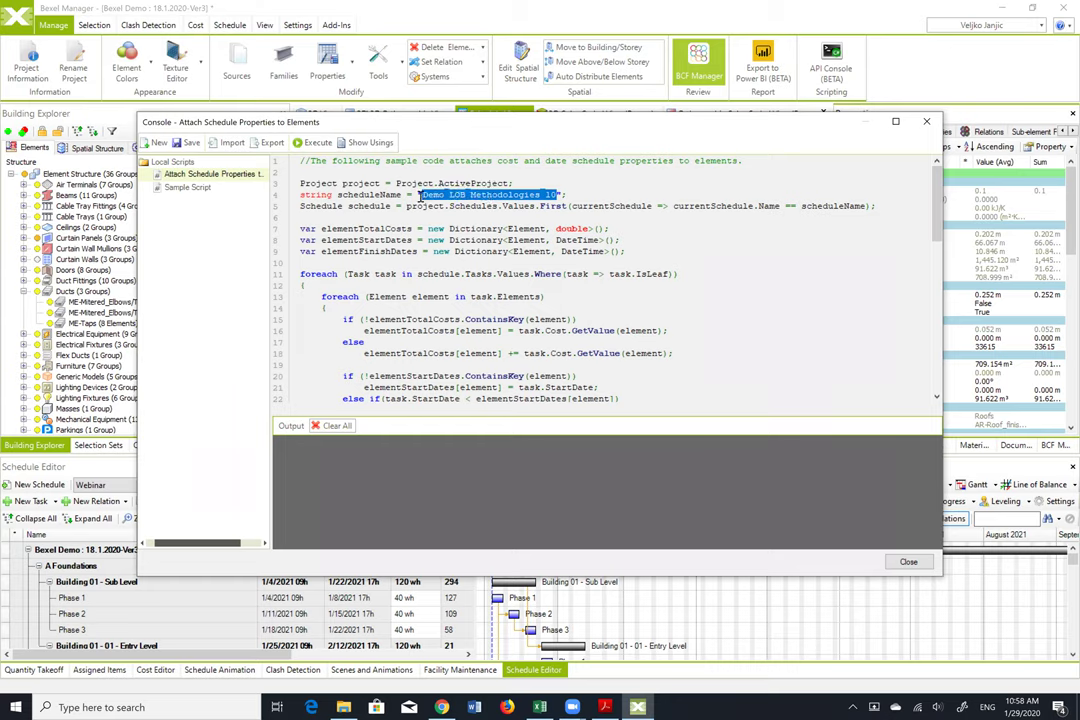
pyautogui.write('Webi')
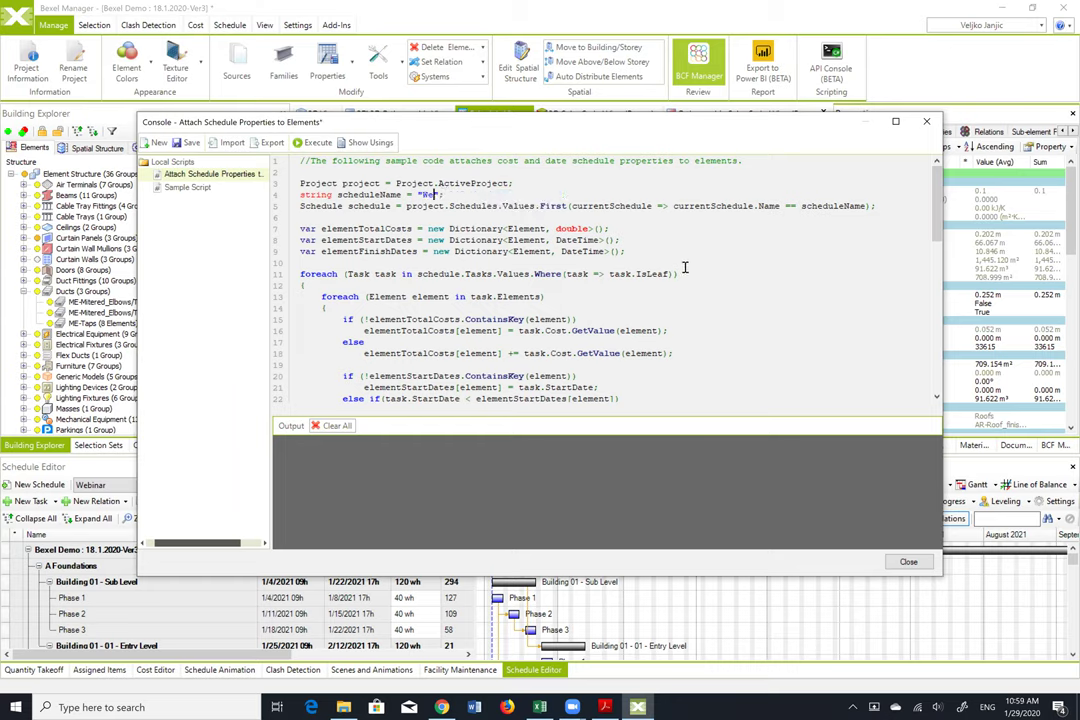
pyautogui.write('nar')
# Execute the schedule properties script and close the console without saving the script changes
pyautogui.scroll(-1, 937, 345)
pyautogui.moveTo(937, 345); pyautogui.dragTo(937, 210)
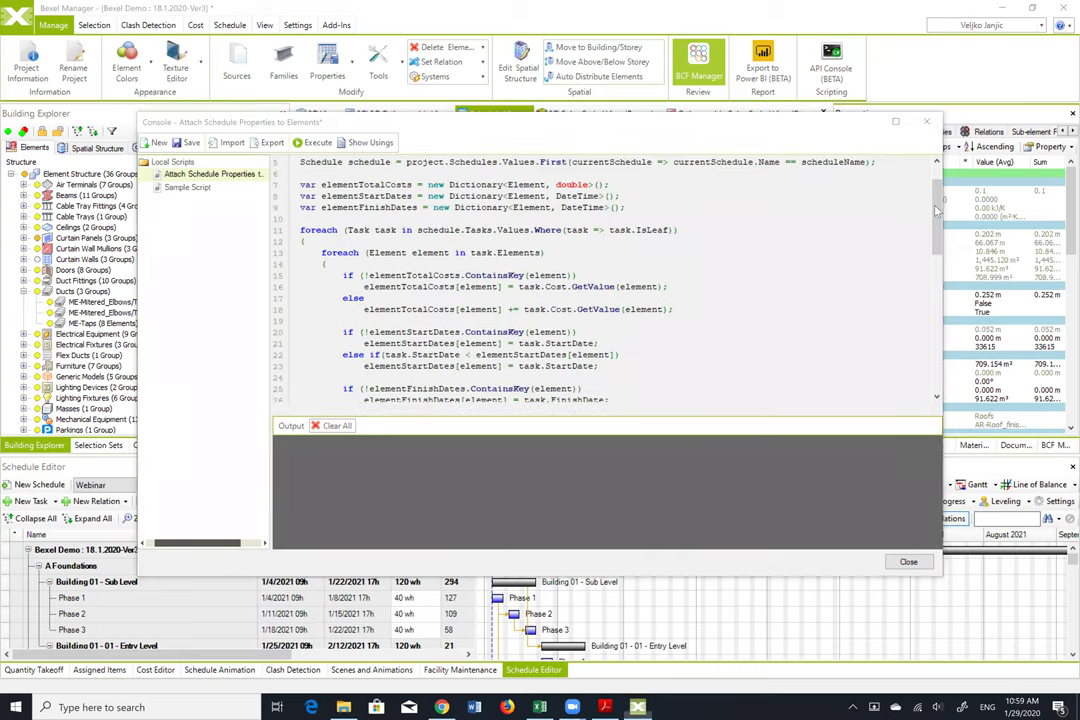
pyautogui.click(304, 143)
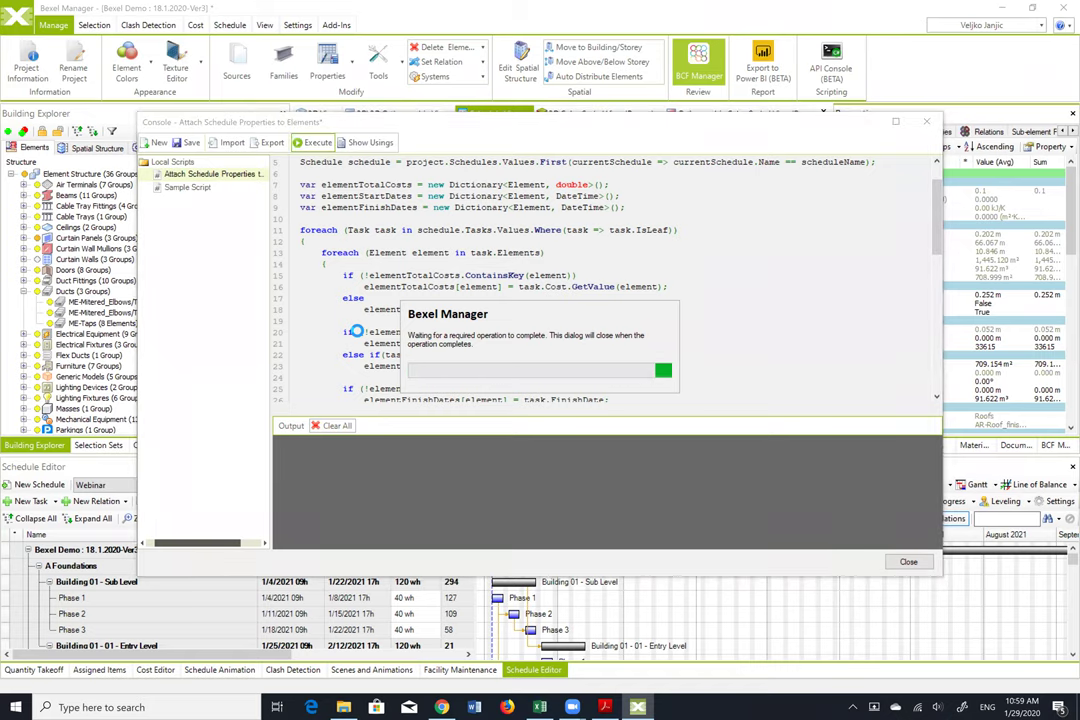
pyautogui.click(926, 121)
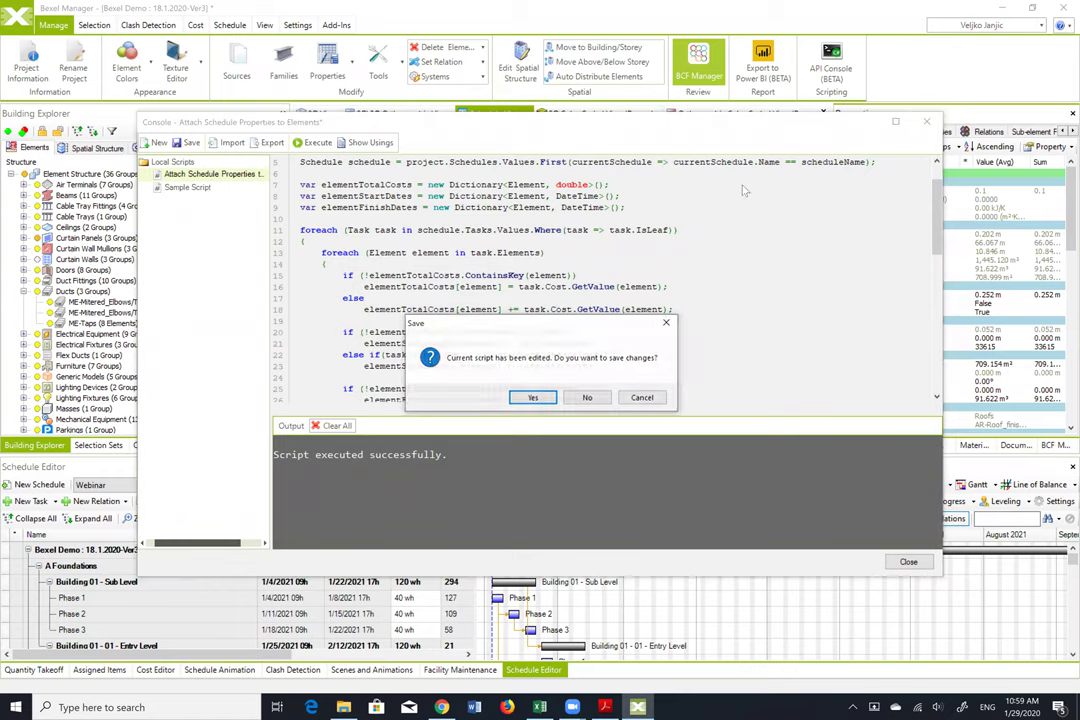
pyautogui.click(588, 398)
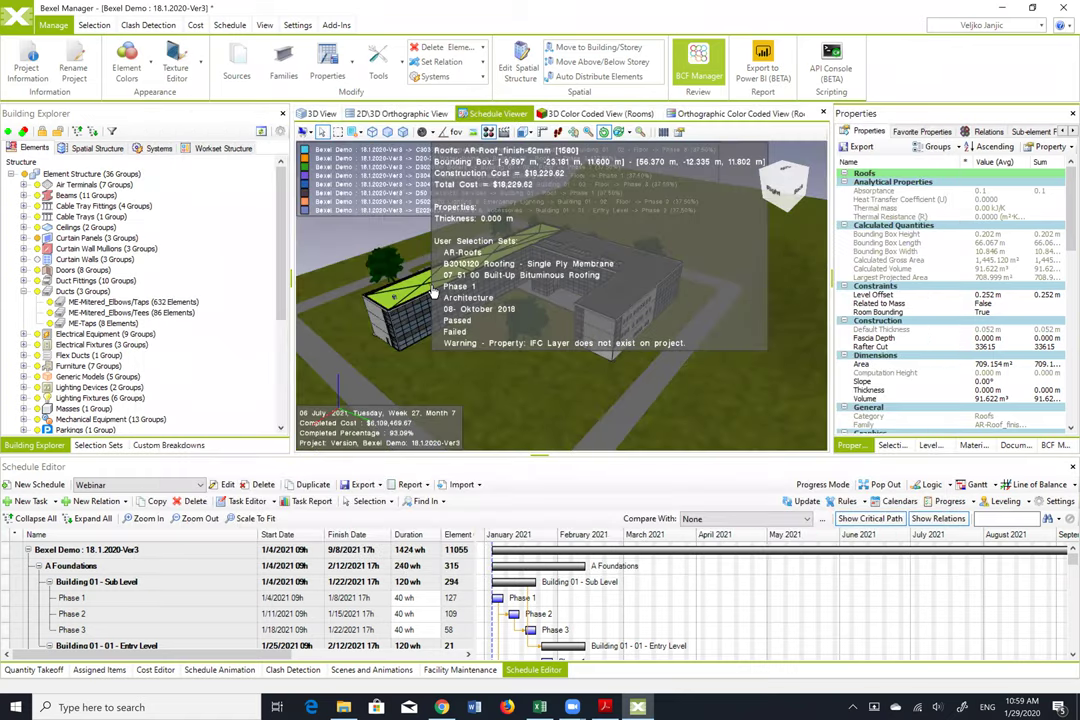
# Select the upper exterior wall on the end of the short wing and examine its Schedule dates and total cost properties
pyautogui.click(365, 247)
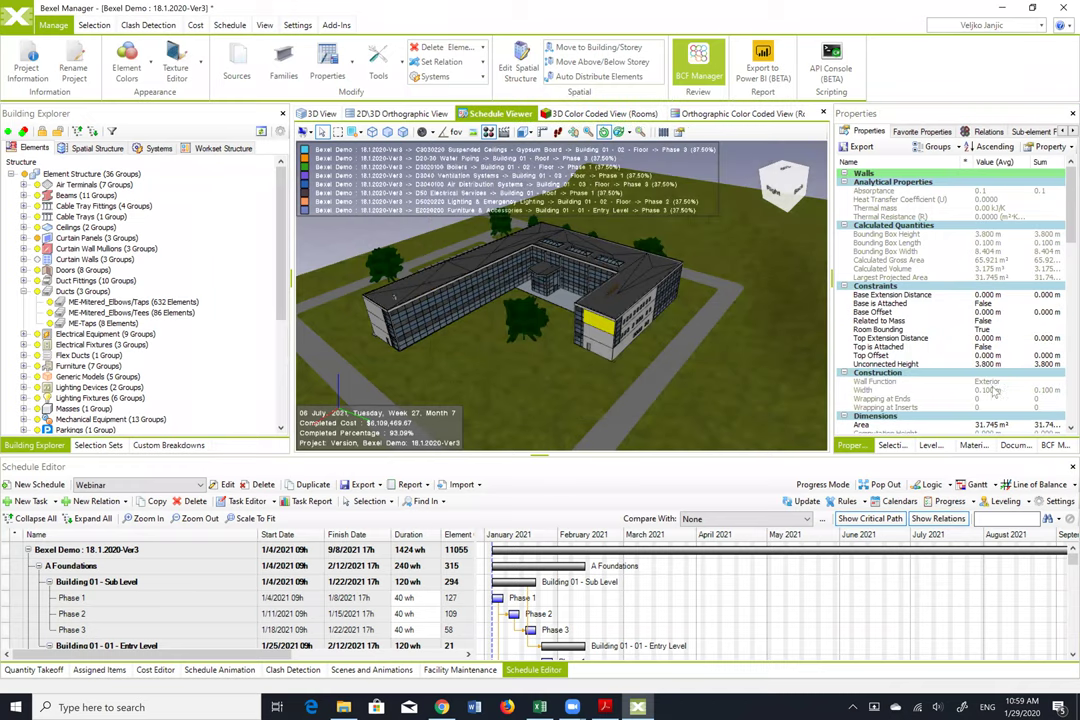
pyautogui.scroll(-15, 995, 392)
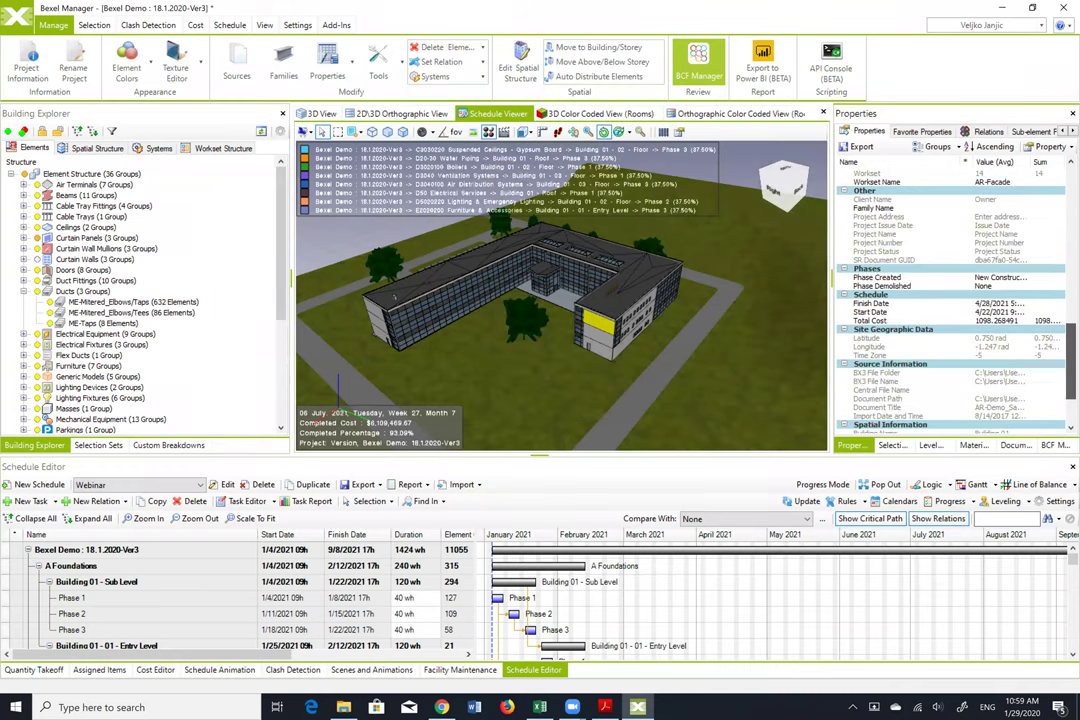
pyautogui.scroll(-3, 950, 300)
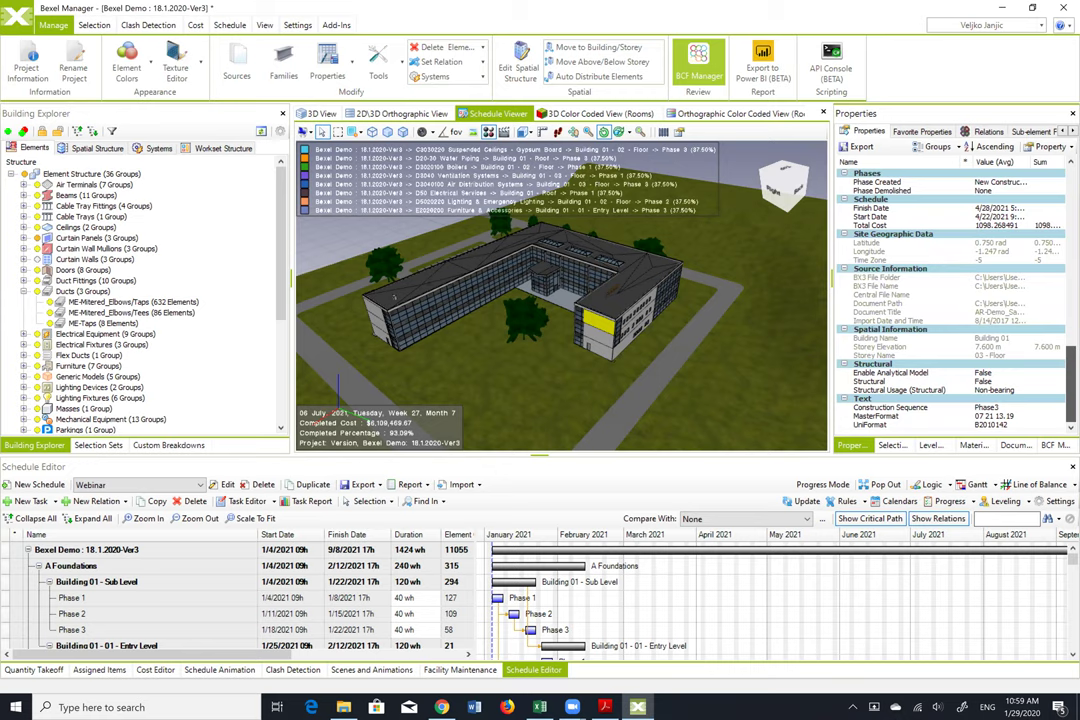
pyautogui.scroll(1, 857, 249)
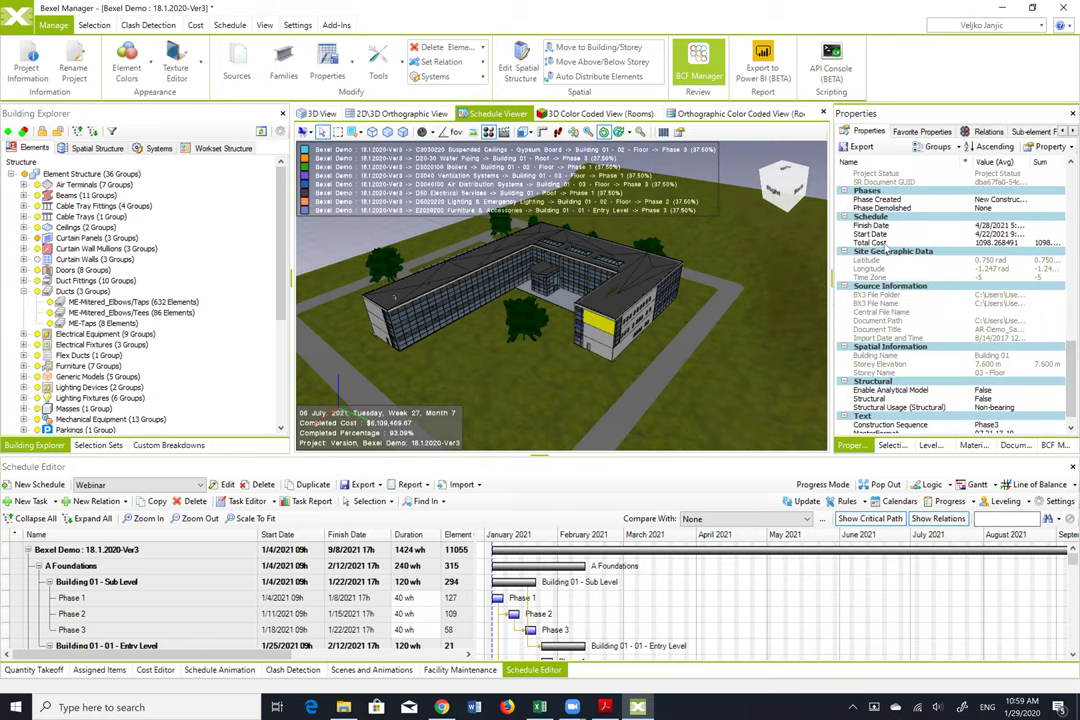
# View the project file commands, including IFC export, and the options for exporting element properties to Excel, and cancel the export
pyautogui.click(15, 15)
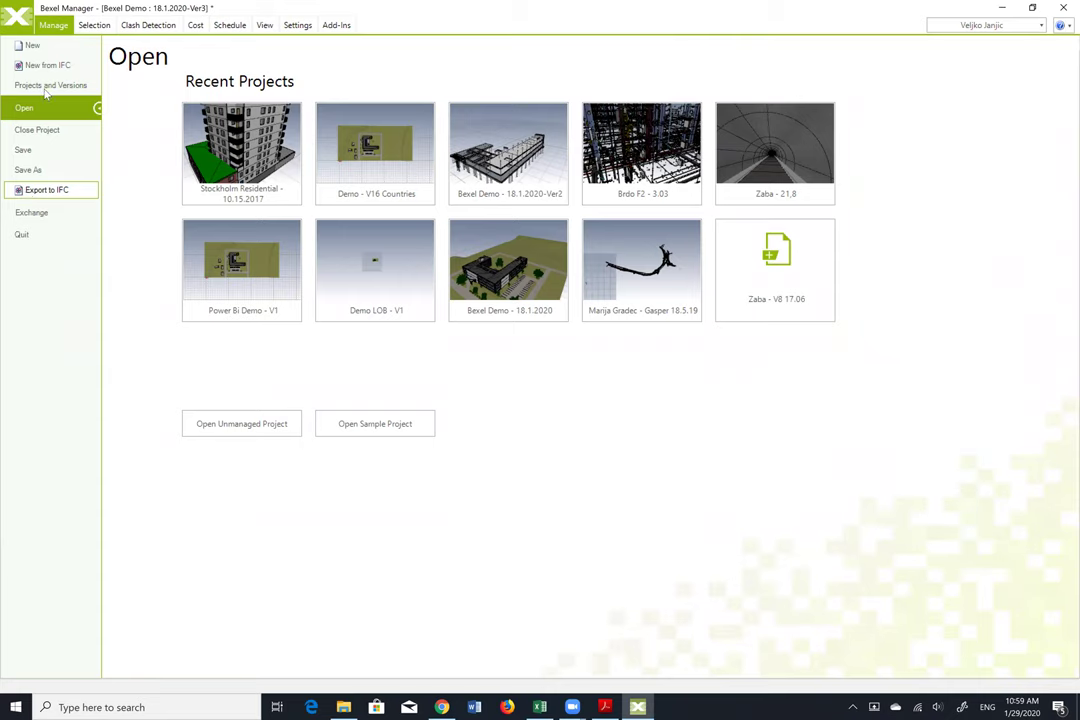
pyautogui.click(94, 25)
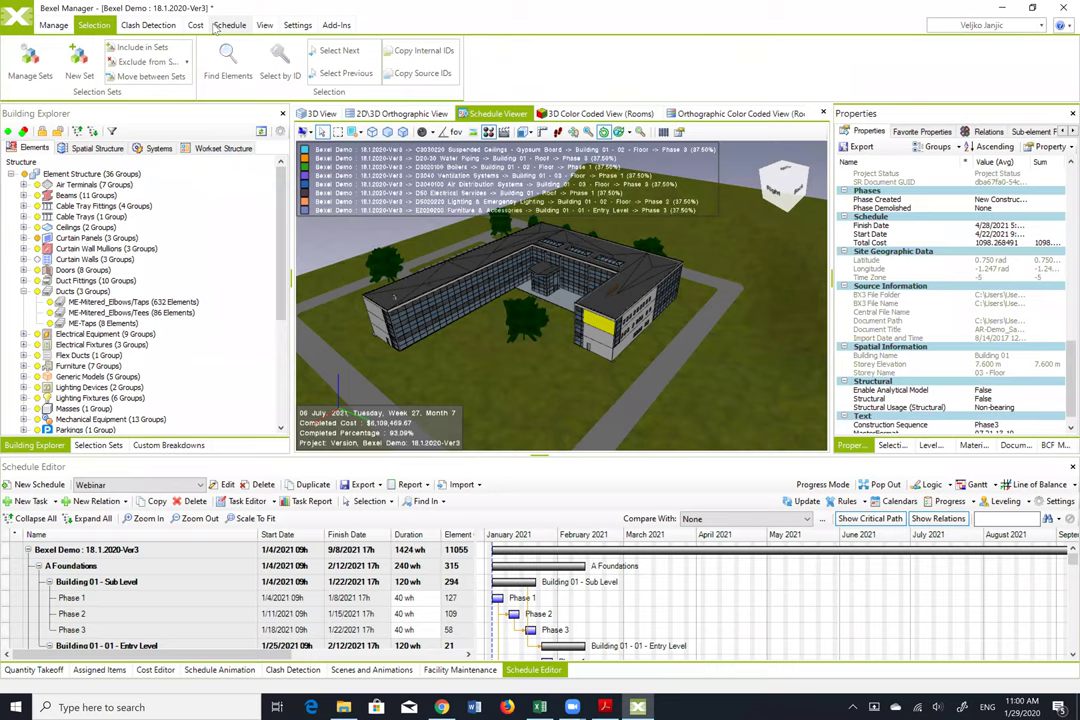
pyautogui.click(53, 25)
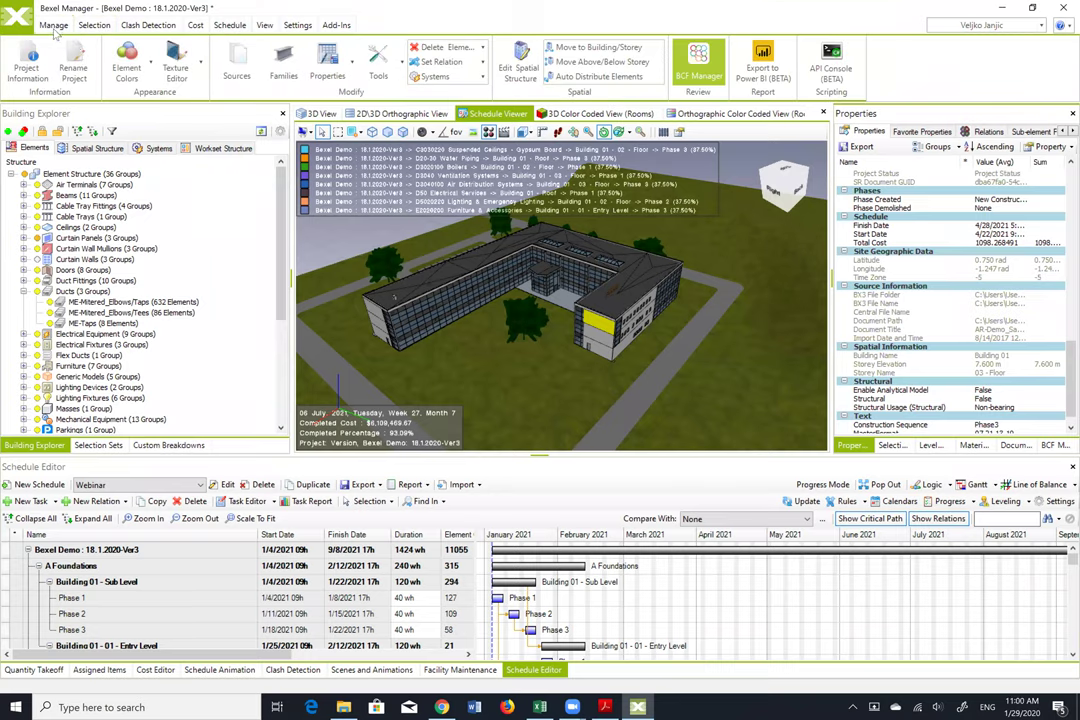
pyautogui.click(327, 68)
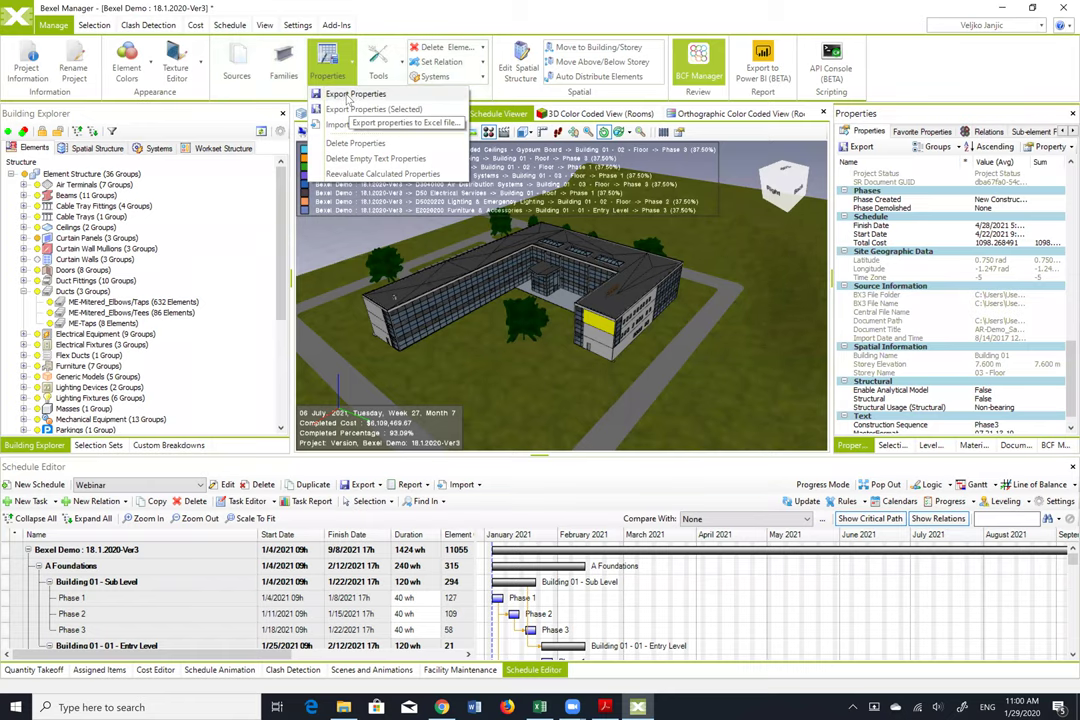
pyautogui.click(347, 95)
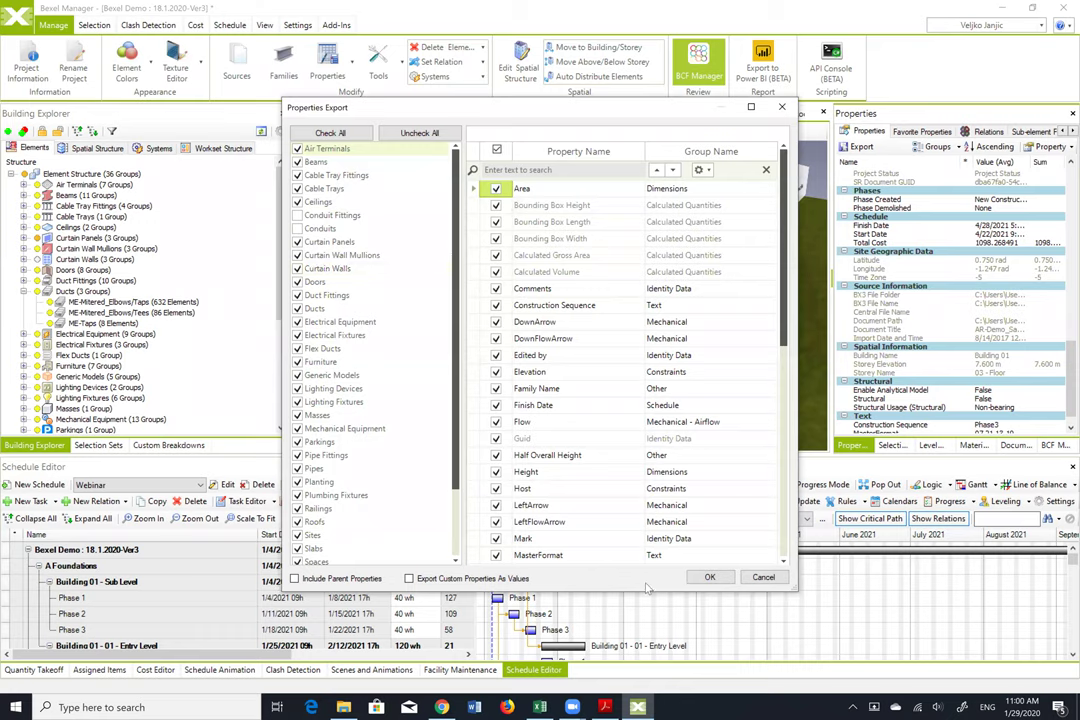
pyautogui.click(765, 578)
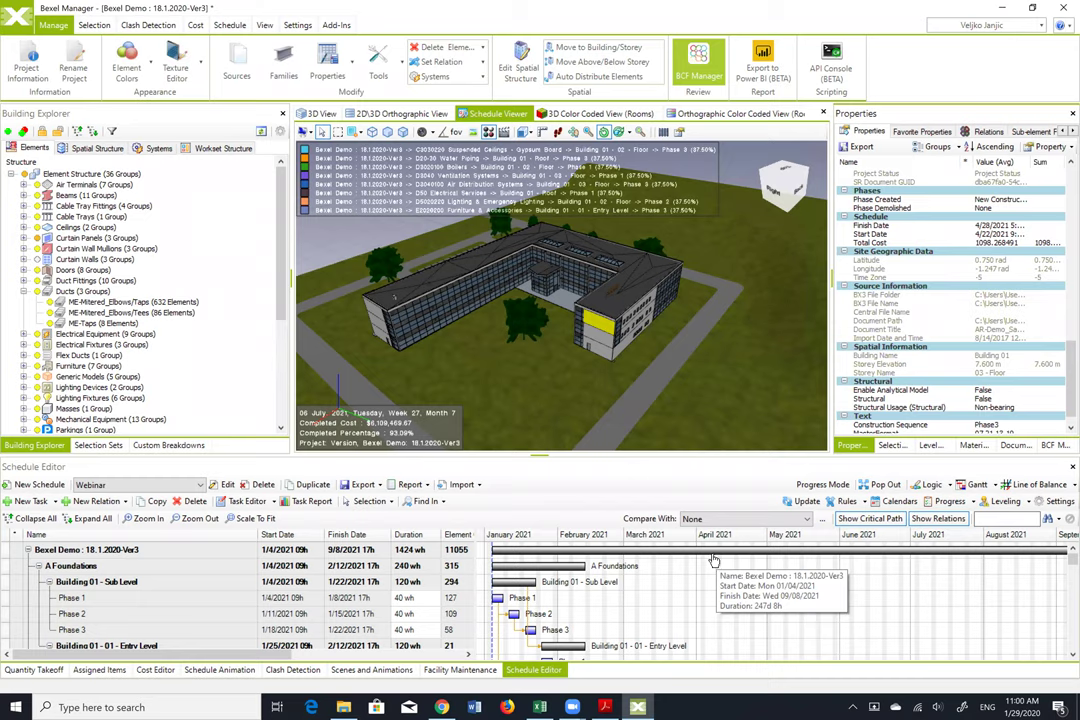
# Update the schedule animation and set its interval type to Monthly, on day 1 of every 1 month at 23:00
pyautogui.click(493, 567)
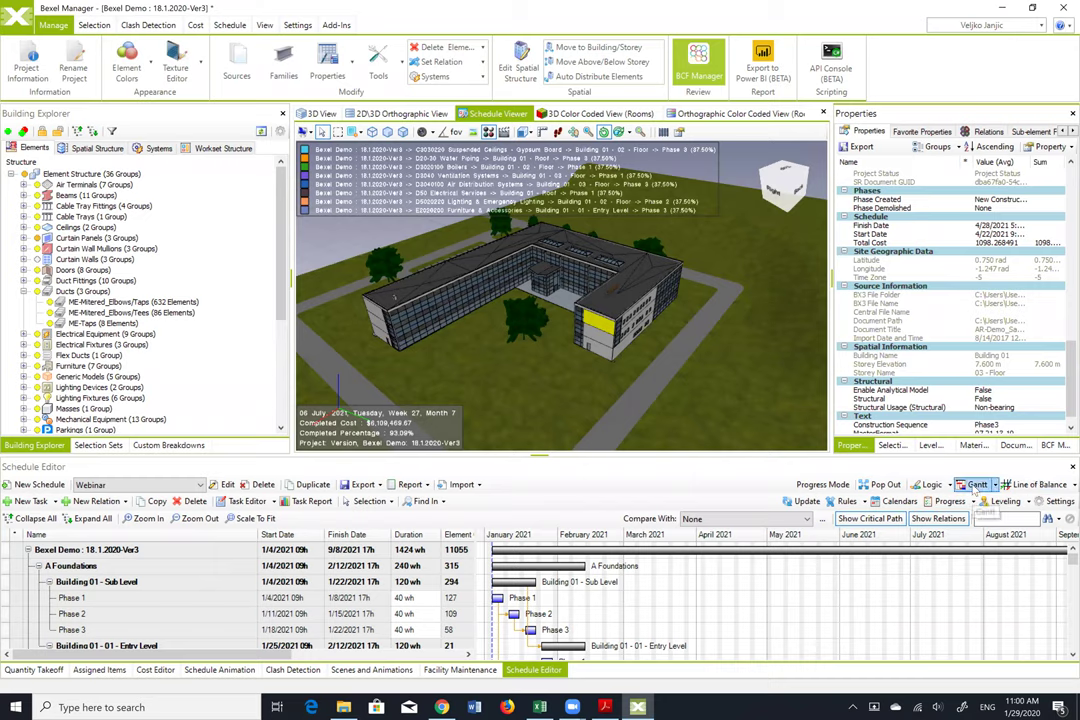
pyautogui.click(218, 670)
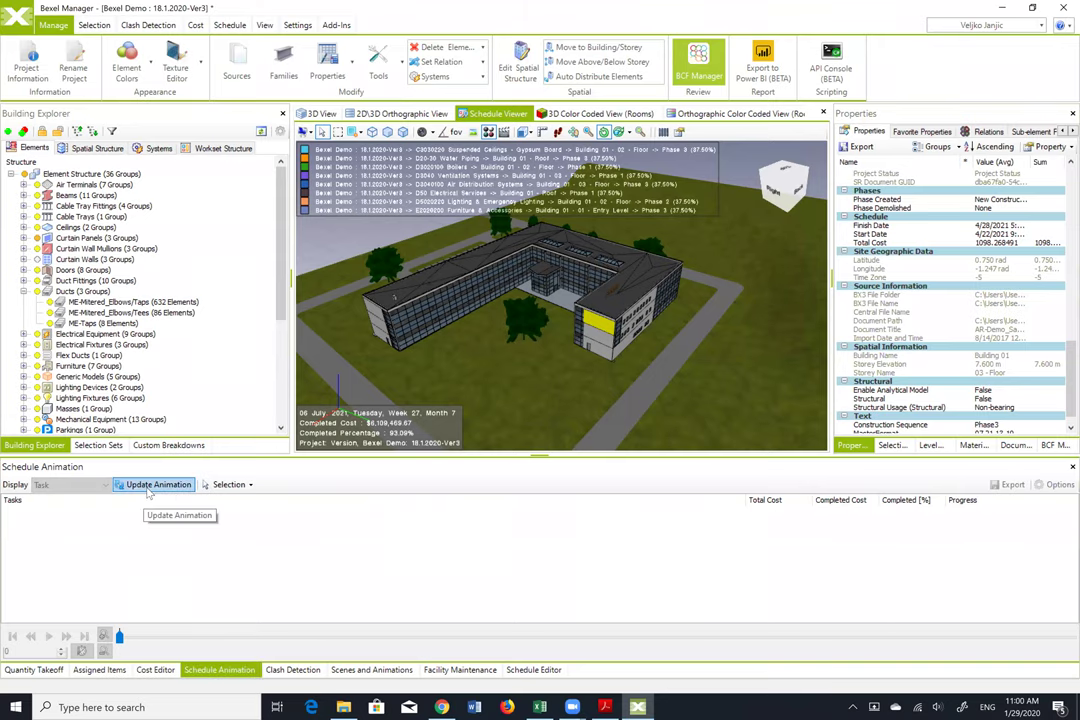
pyautogui.click(152, 486)
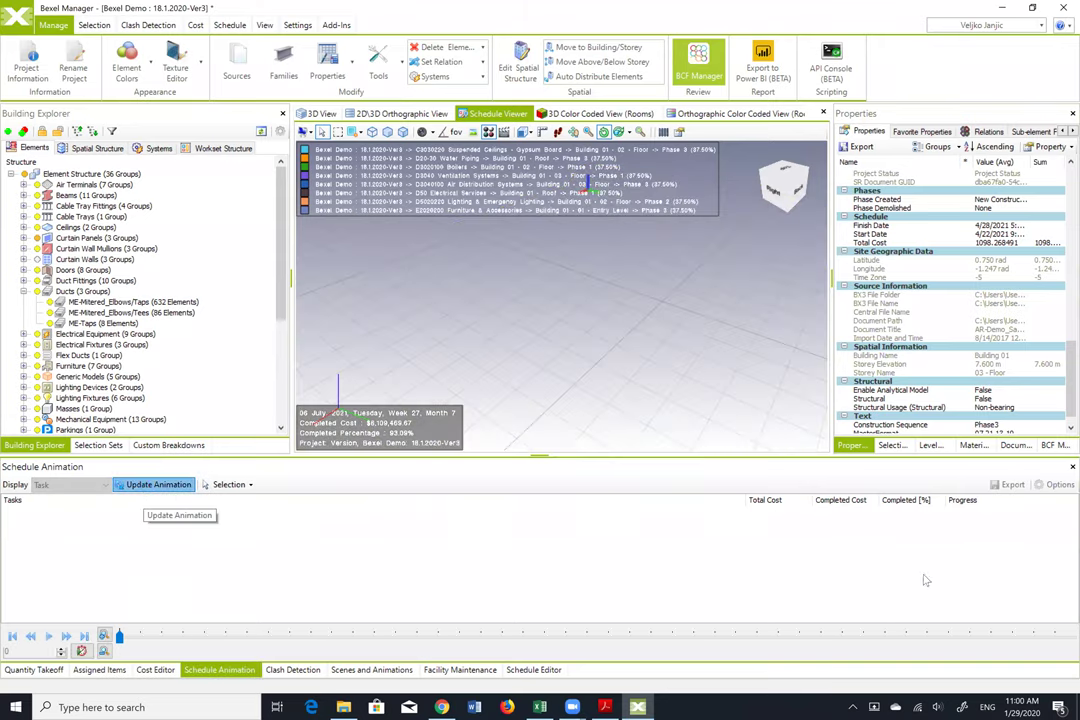
pyautogui.click(1054, 484)
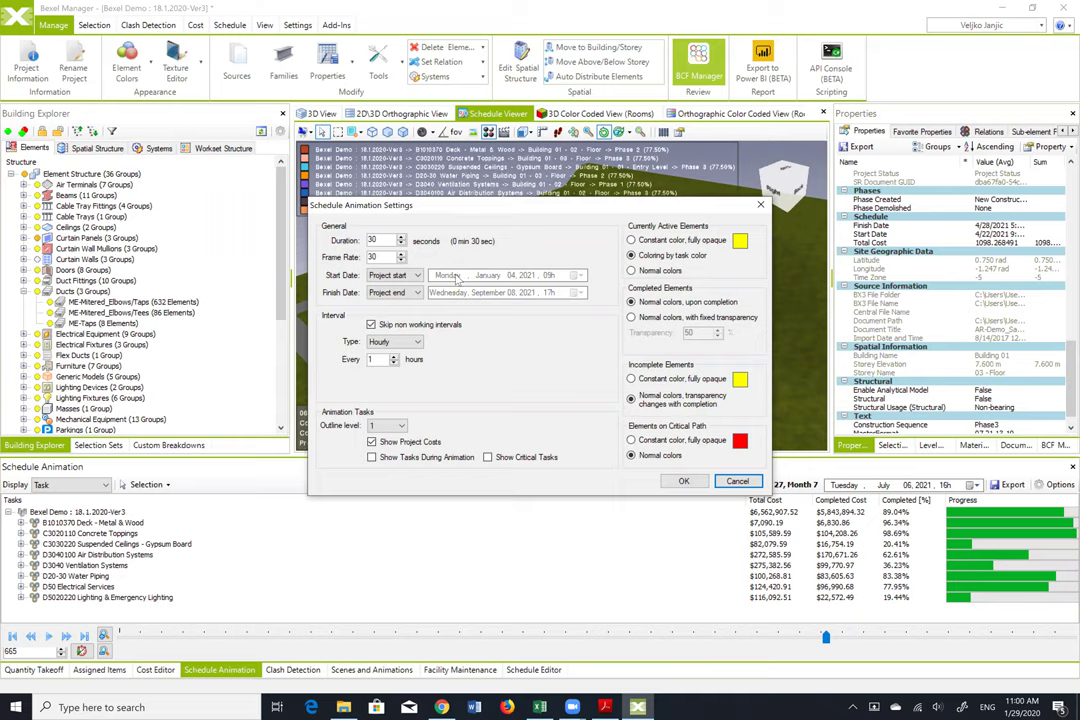
pyautogui.click(400, 342)
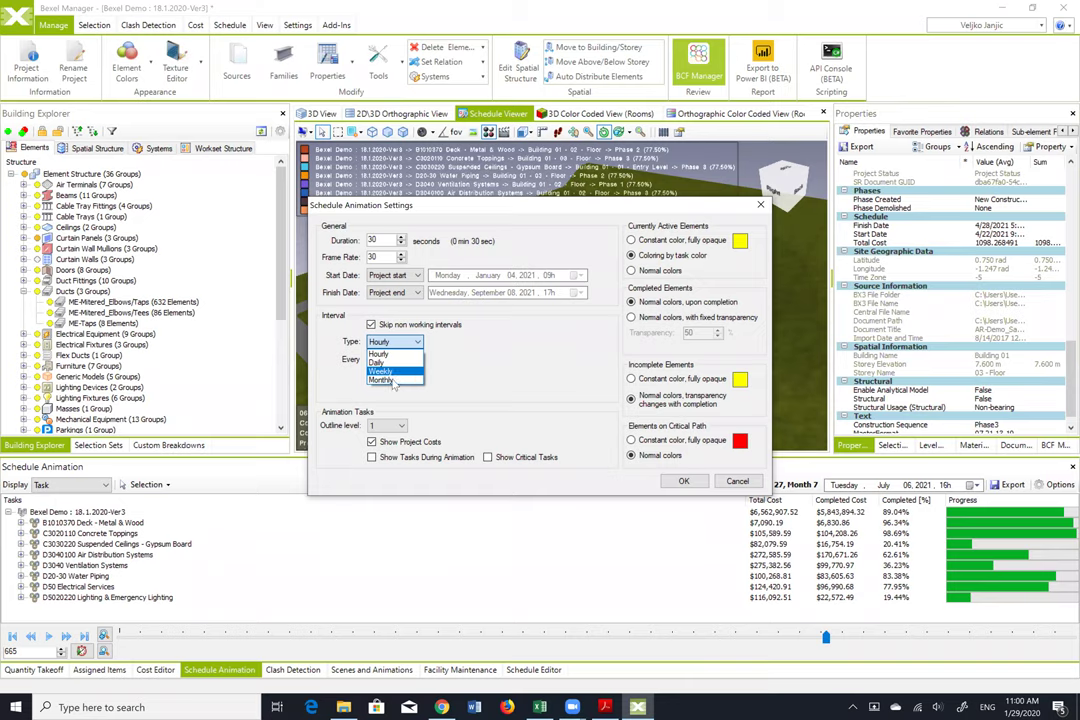
pyautogui.click(390, 381)
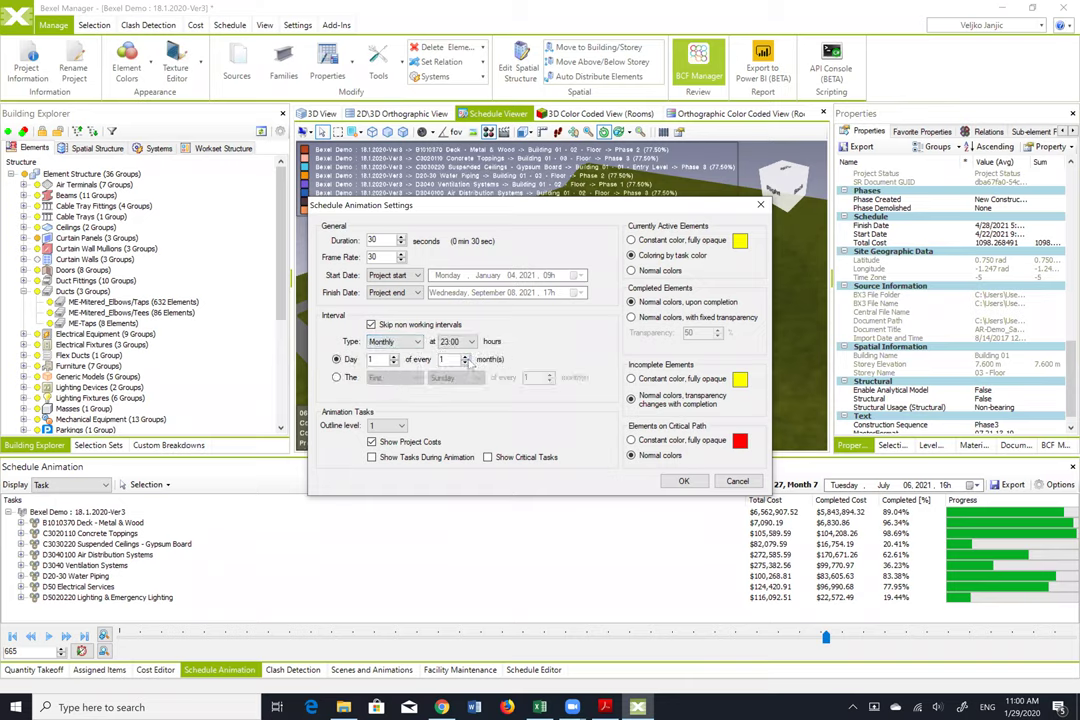
pyautogui.click(696, 484)
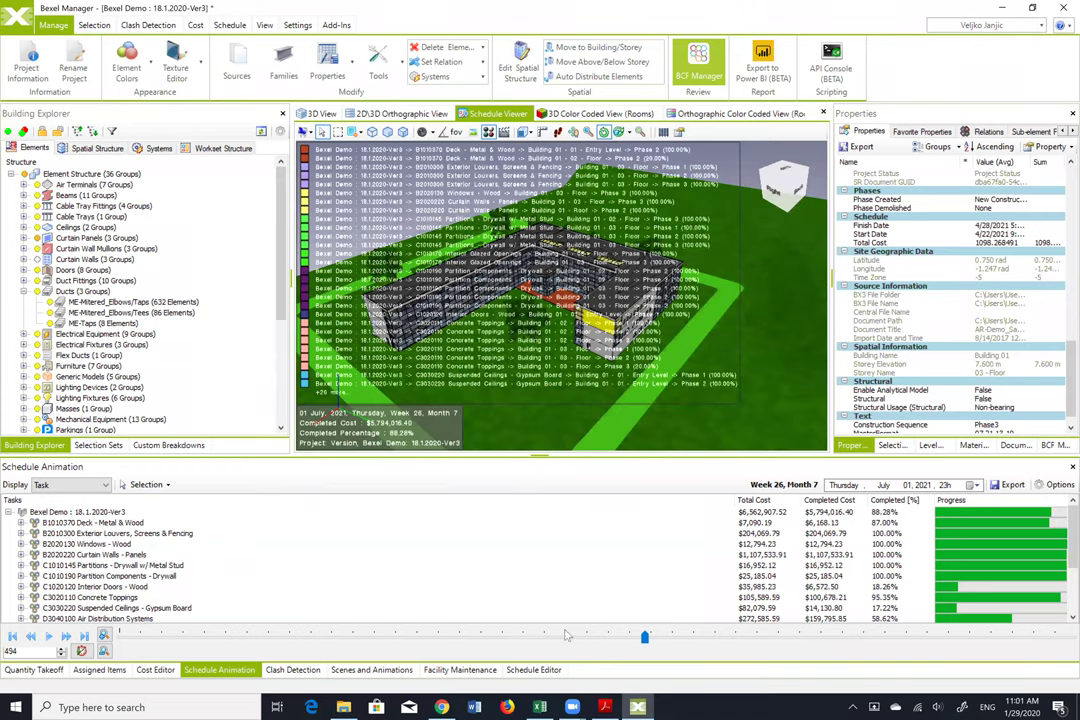
# Return the animation to the beginning of the timeline and advance it month by month to 1 March 2021
pyautogui.moveTo(643, 637); pyautogui.dragTo(128, 637)
pyautogui.click(66, 636)
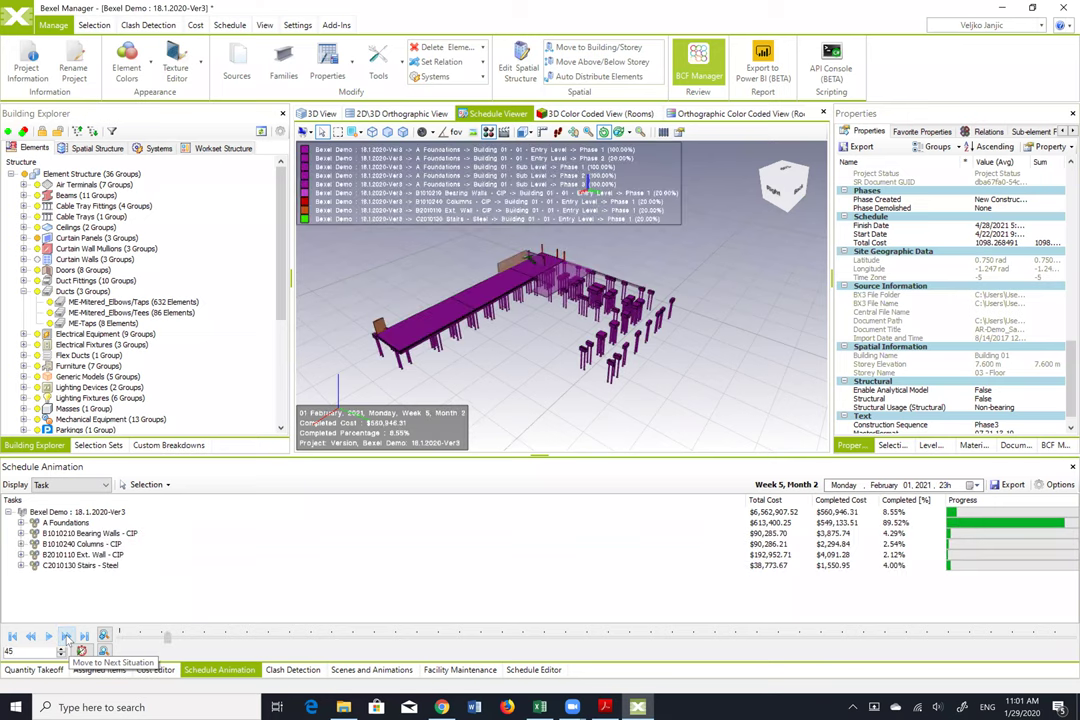
pyautogui.click(66, 636)
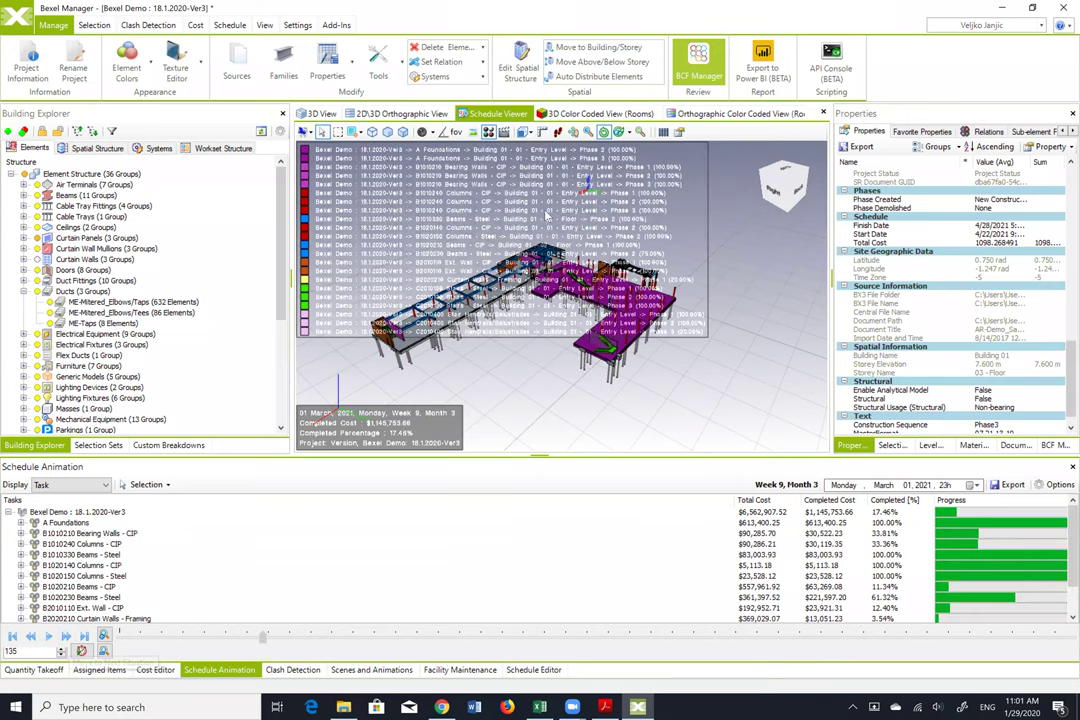
# Hide the activity legend in the schedule view while keeping the project legend
pyautogui.click(680, 131)
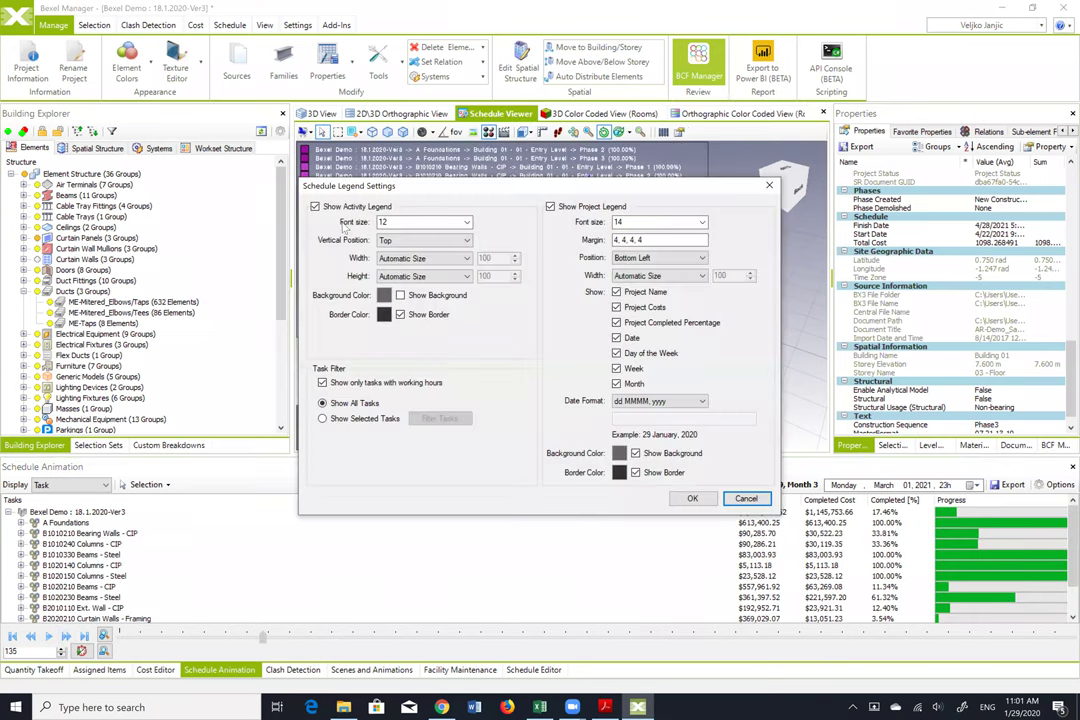
pyautogui.click(333, 207)
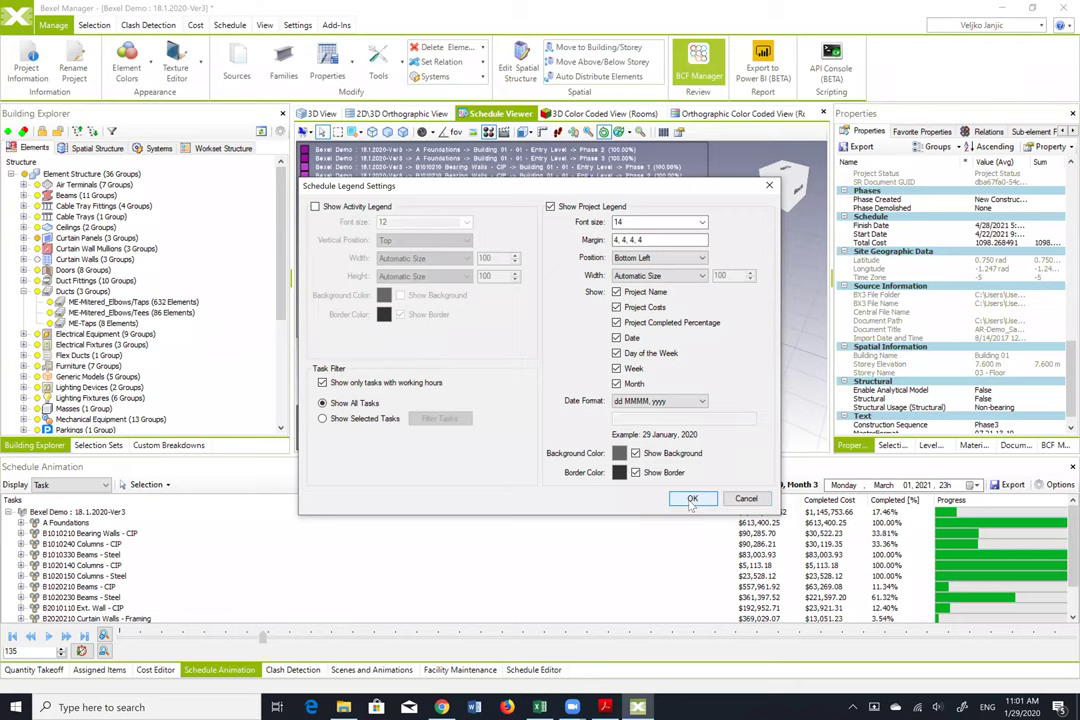
pyautogui.click(691, 498)
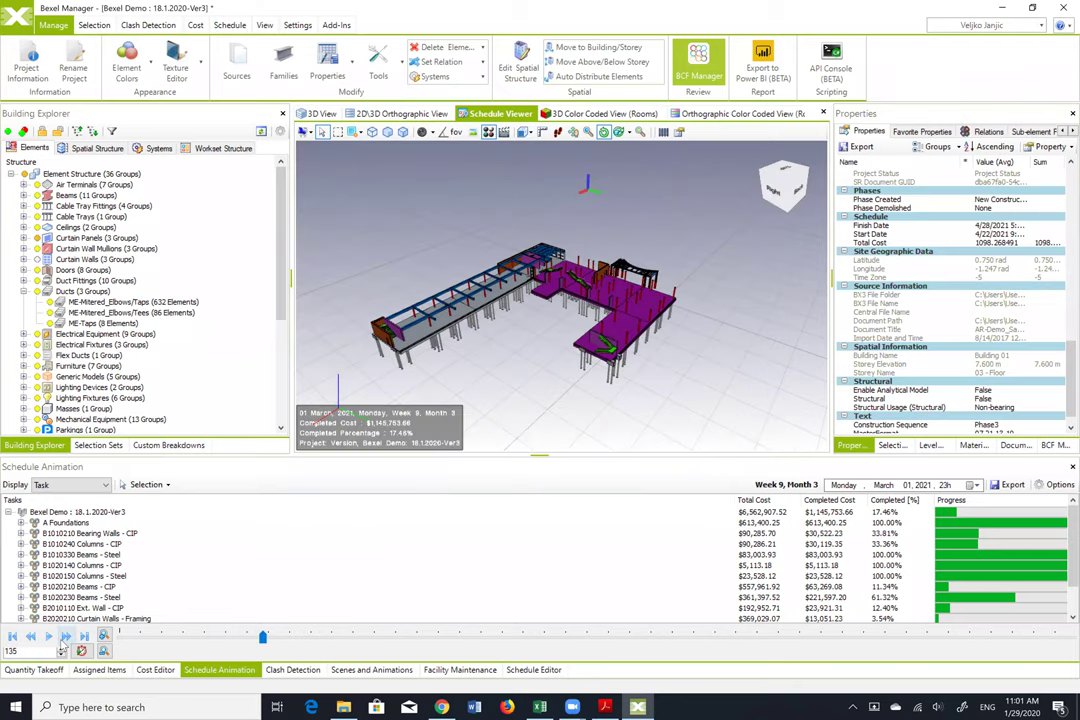
# Advance the animation to 1 April 2021 and show the whole project's options for adding active, in-progress or completed elements to the selection
pyautogui.click(65, 636)
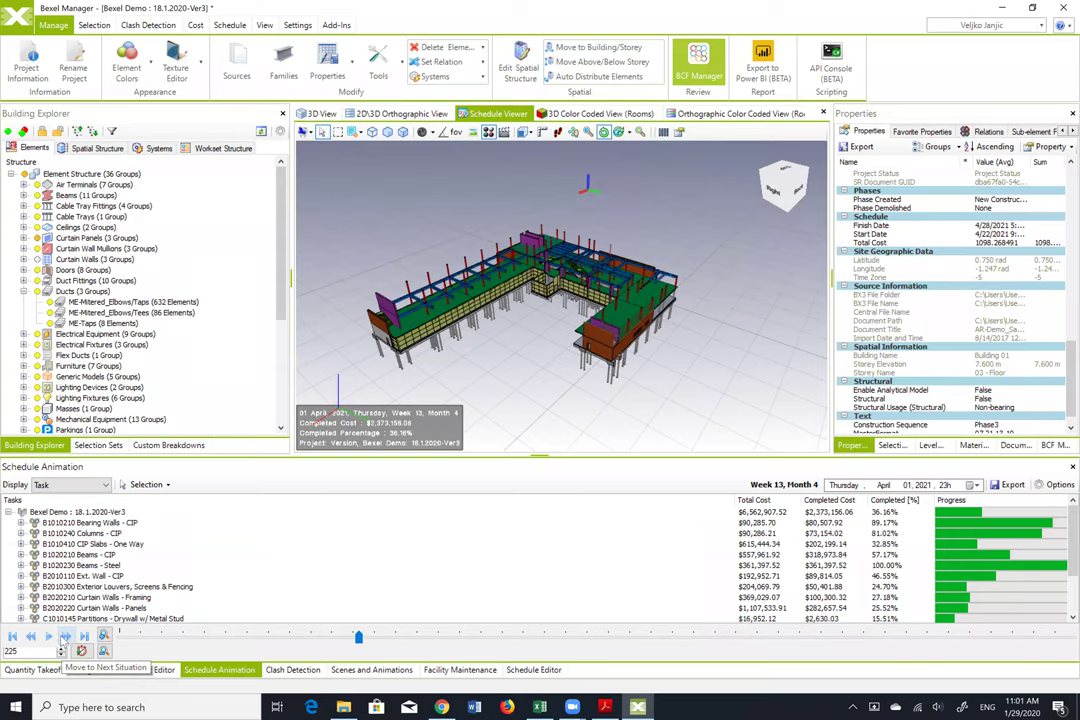
pyautogui.click(72, 513)
pyautogui.rightClick(72, 513)
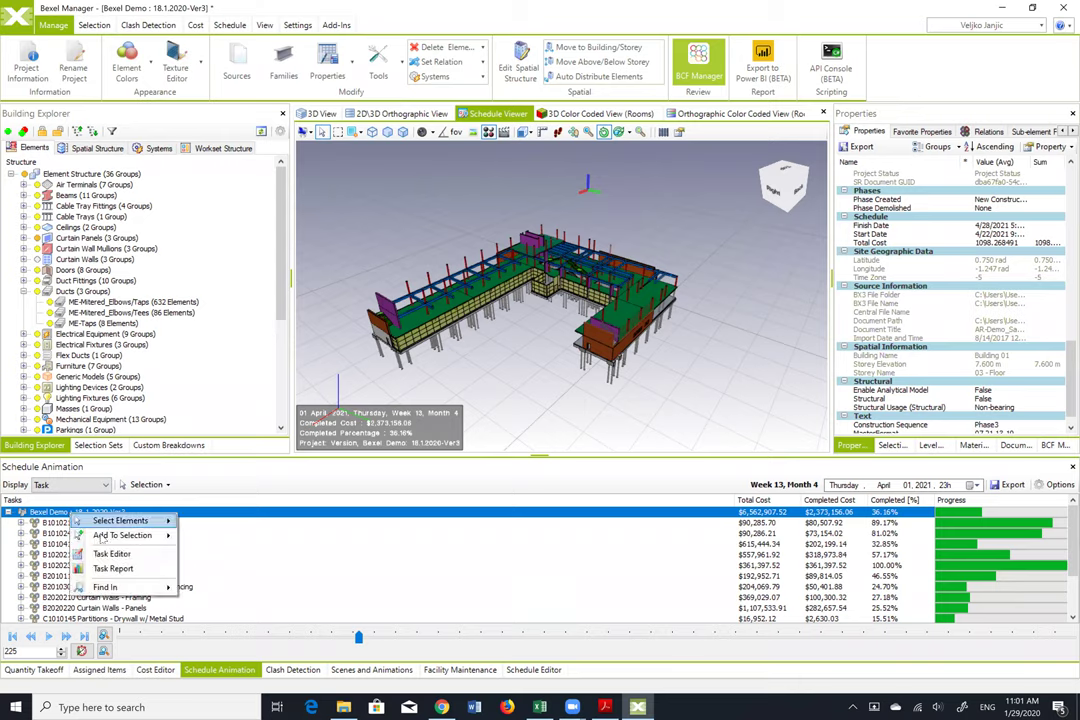
pyautogui.moveTo(120, 536)
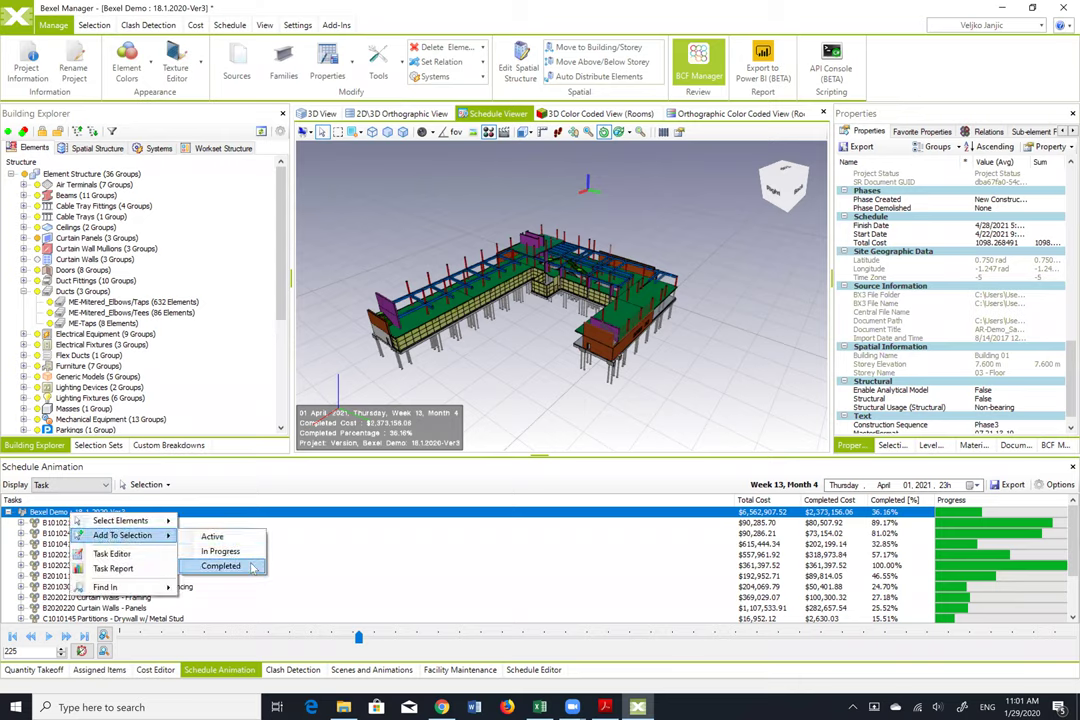